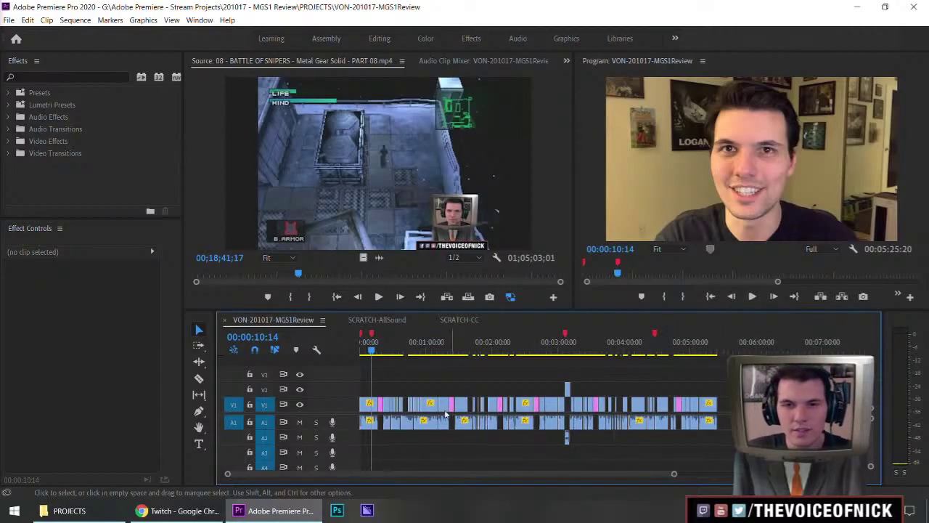
key(equal)
key(equal)
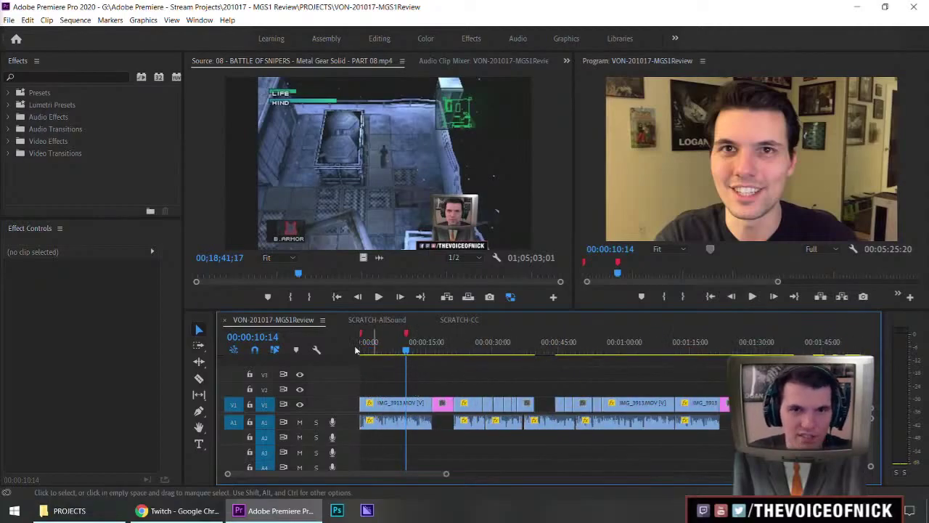
click(376, 320)
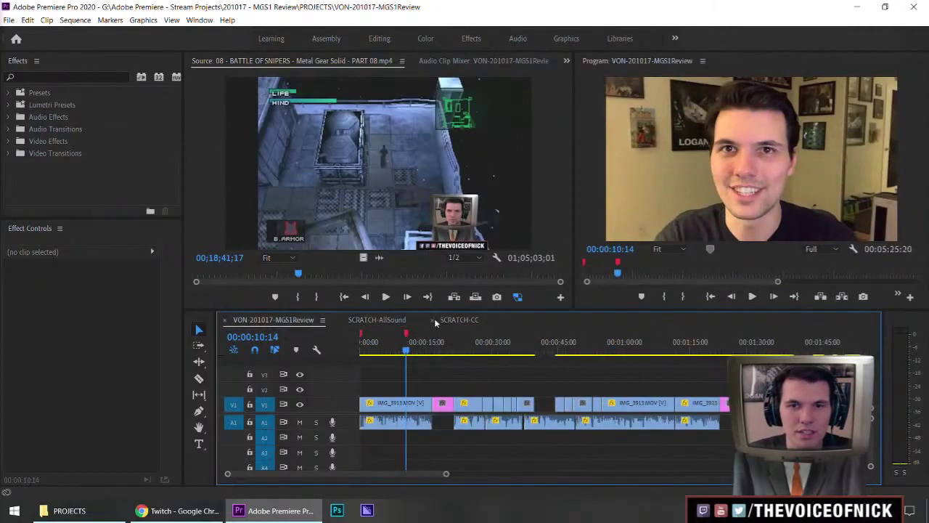
click(444, 320)
click(283, 321)
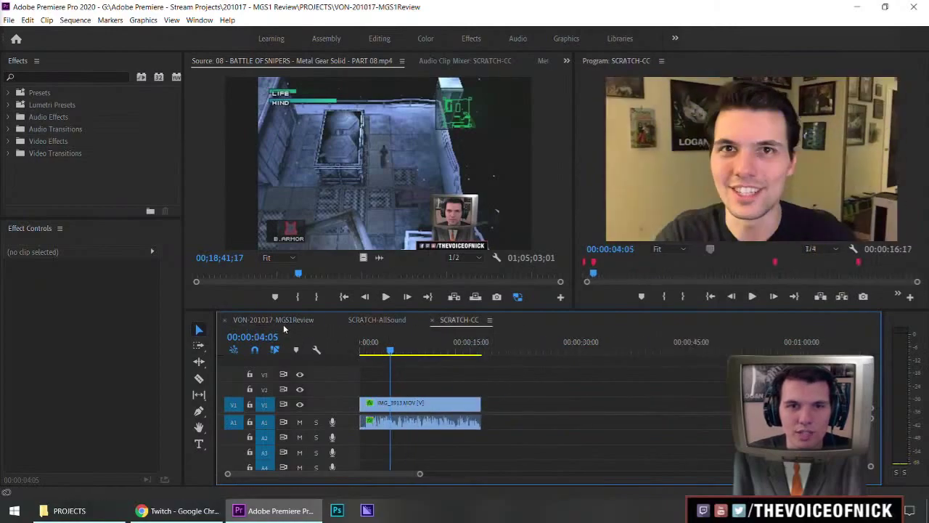
- Copy the Metal Gear Solid title clip at about 00:00:32:01 in the review sequence into SCRATCH-CC, after its existing clip
drag(444, 350, 503, 368)
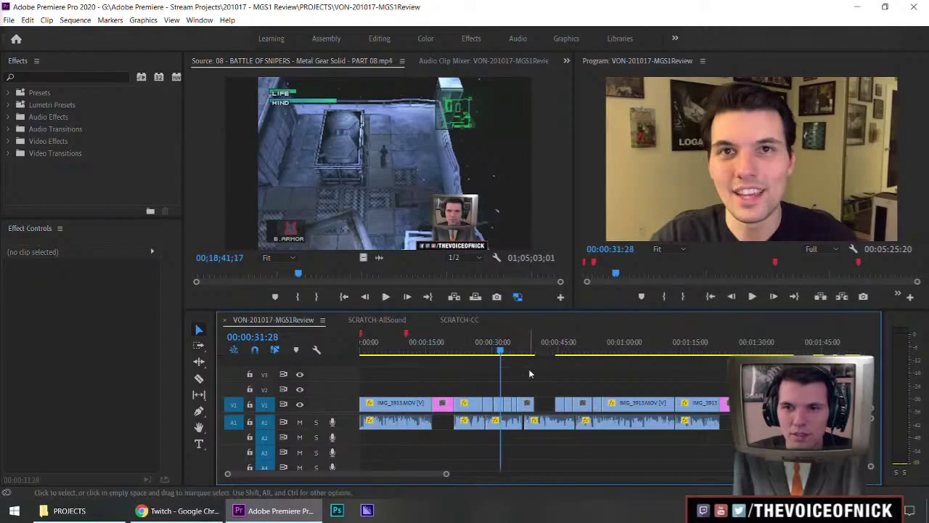
key(=)
key(=)
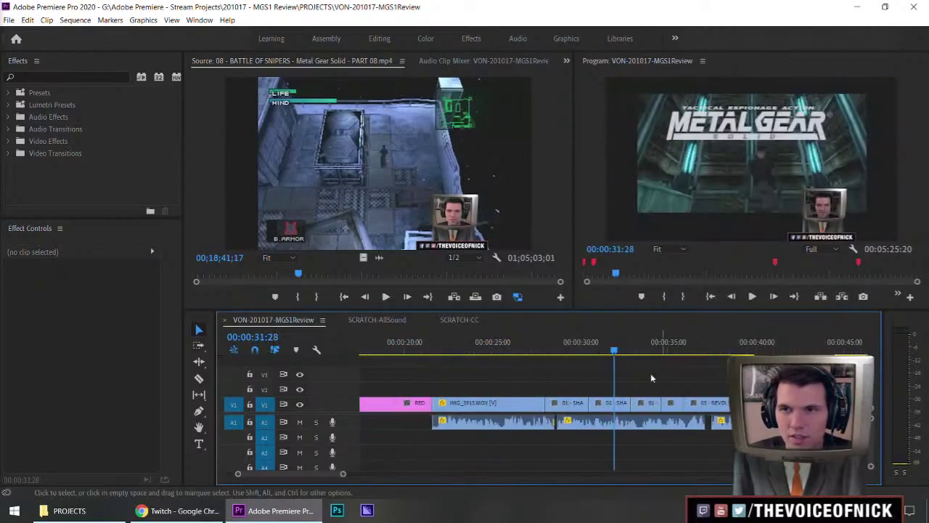
click(614, 403)
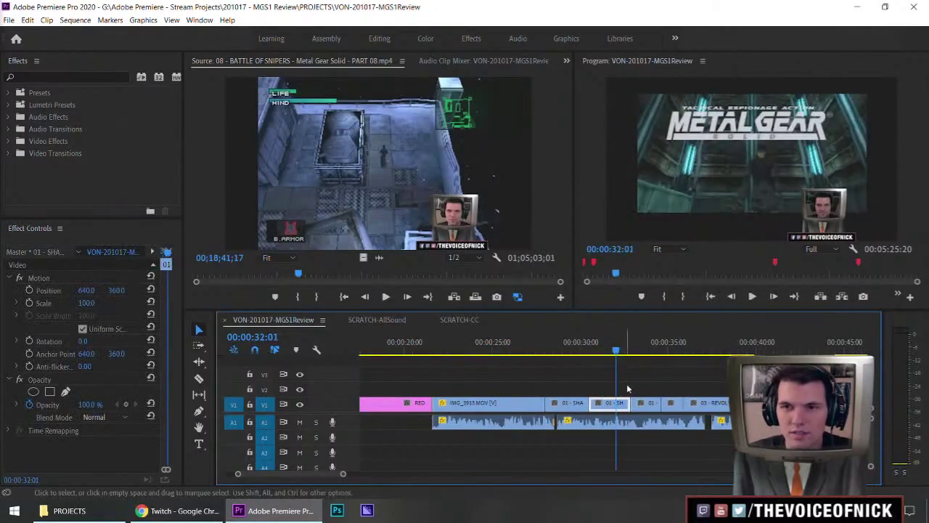
click(459, 319)
click(551, 342)
drag(551, 350, 545, 353)
drag(578, 380, 545, 417)
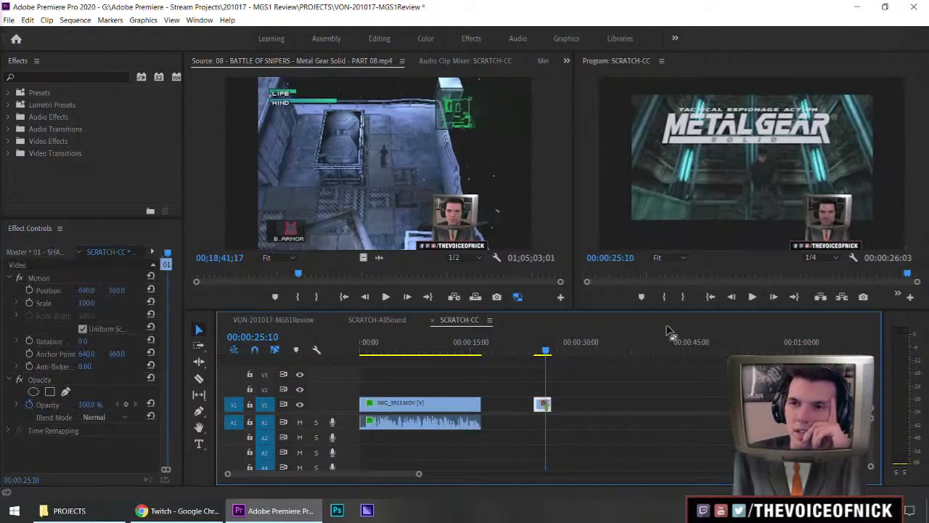
- Start exporting the title frame as a still and create an IMAGES folder inside 201017 - MGS1 Review as its destination
click(864, 297)
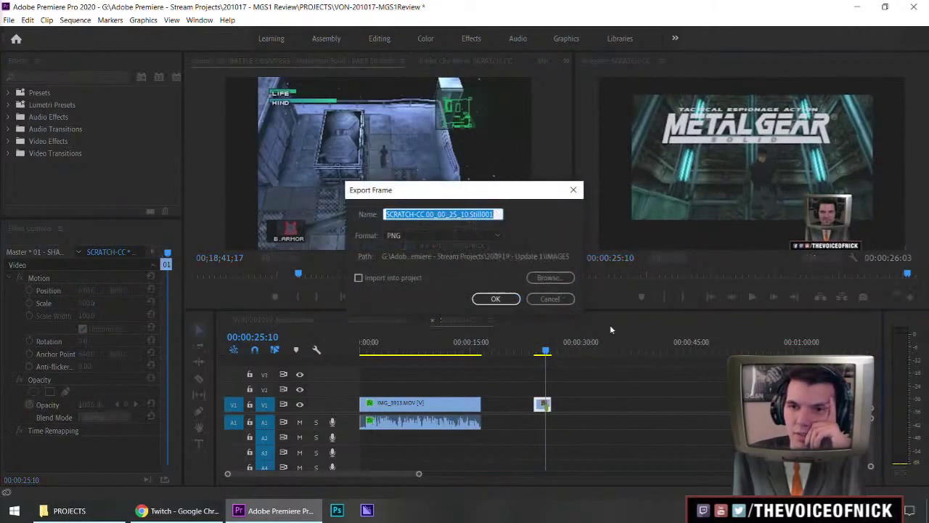
click(546, 260)
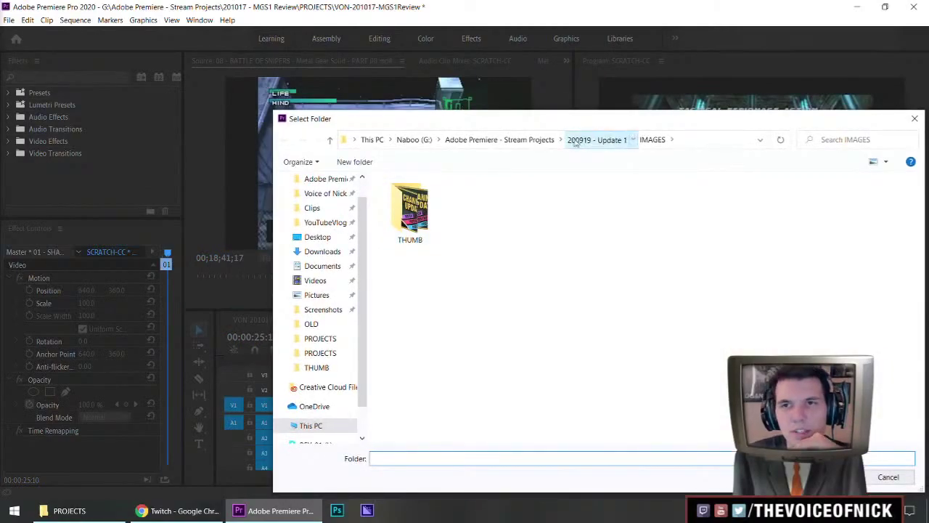
click(608, 138)
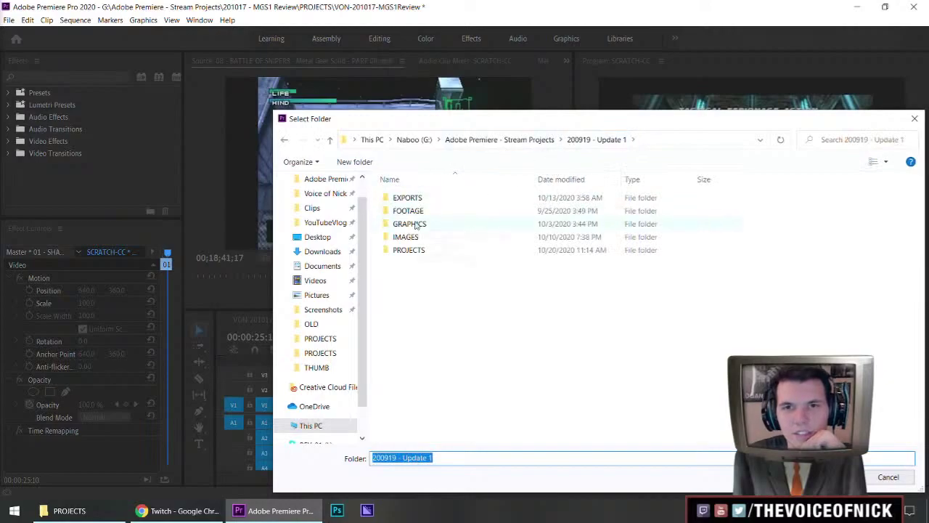
click(487, 140)
double_click(445, 317)
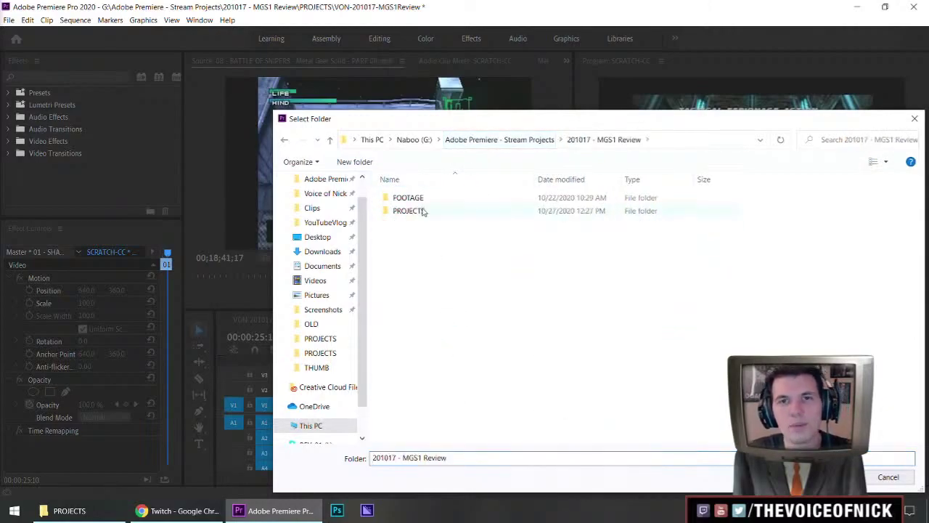
key(ctrl+shift+n)
text(IMAGES)
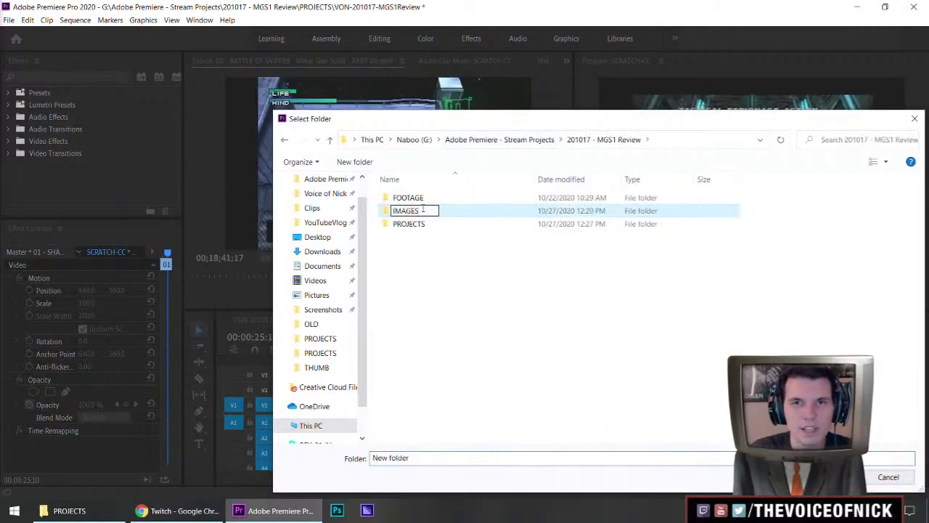
key(Return)
double_click(423, 211)
click(828, 477)
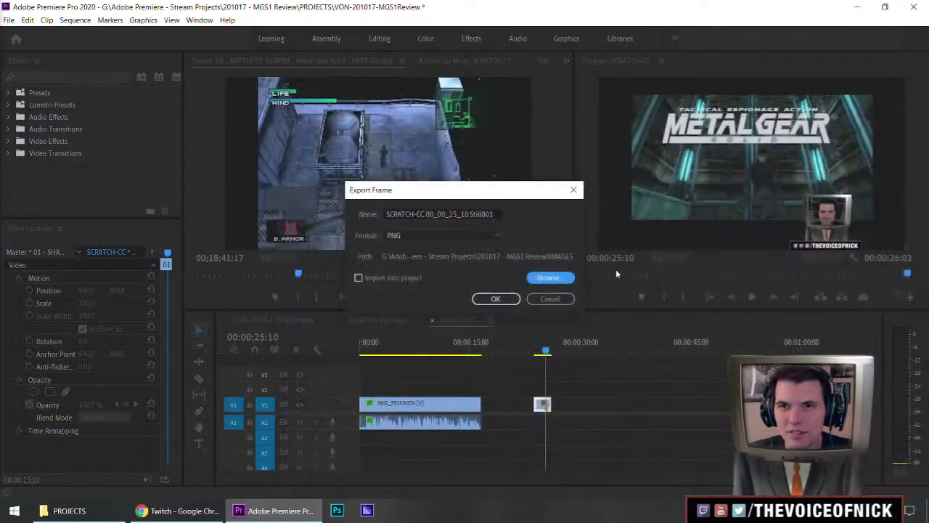
- Name the still MGS1-sreen and export it as a PNG
click(490, 213)
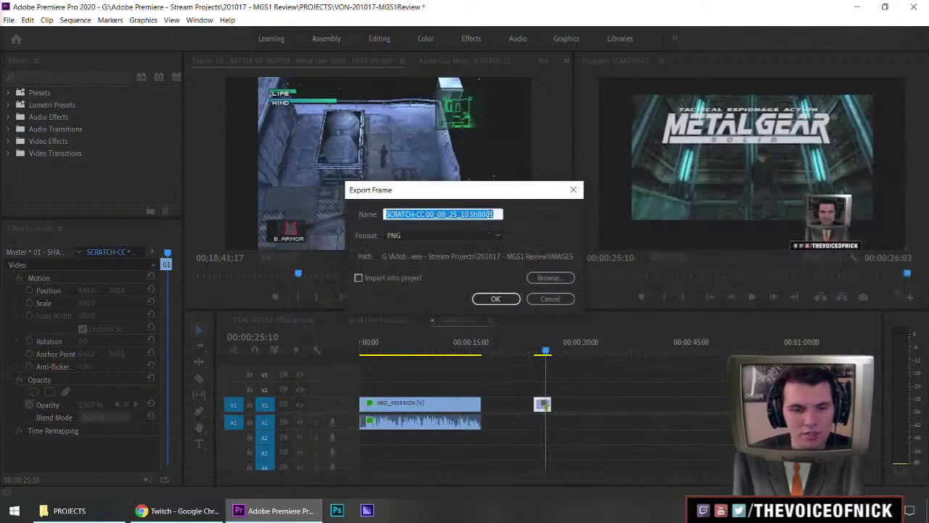
text(MGS1)
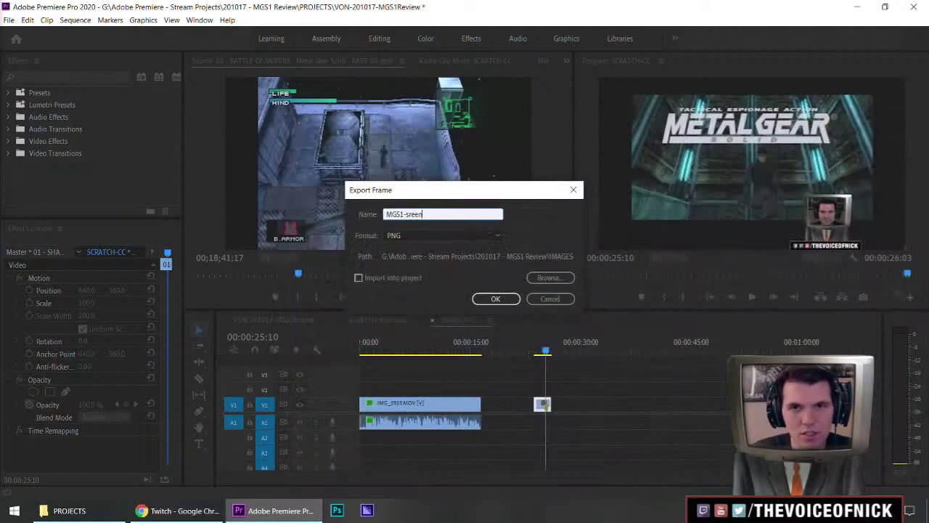
text(-scre)
key(Return)
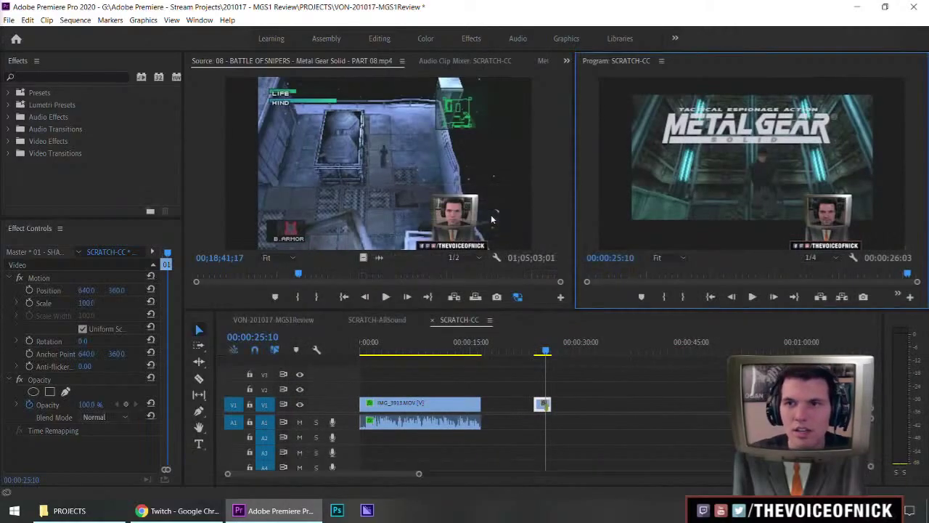
- Examine the Metal Gear Solid title frame in the enlarged program monitor
key(grave)
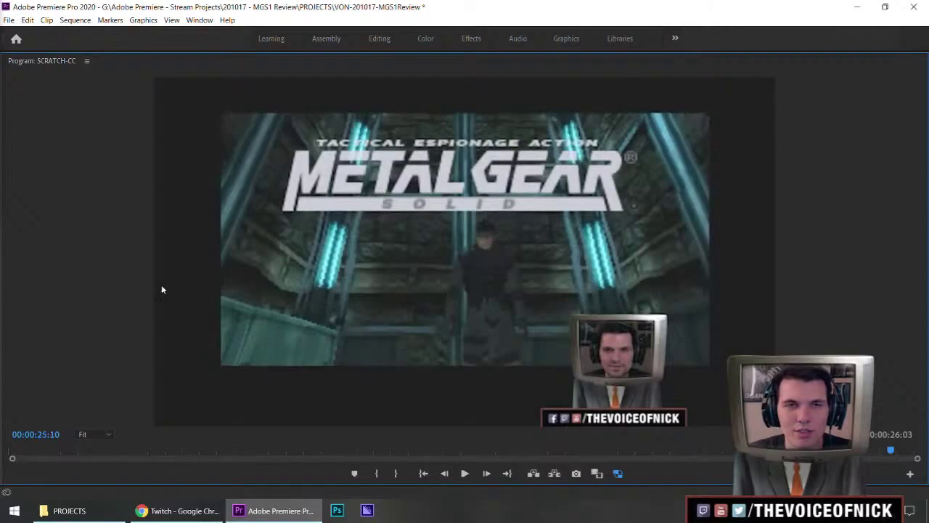
key(grave)
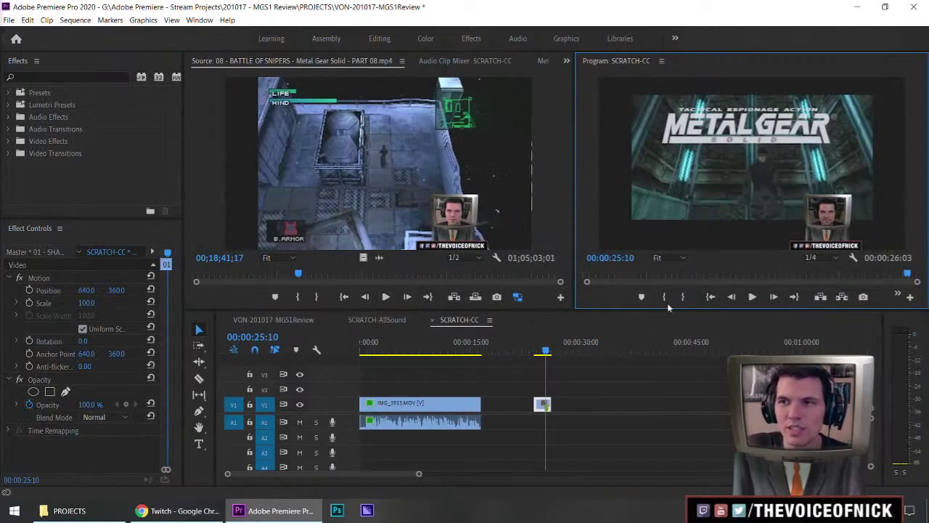
key(grave)
key(grave)
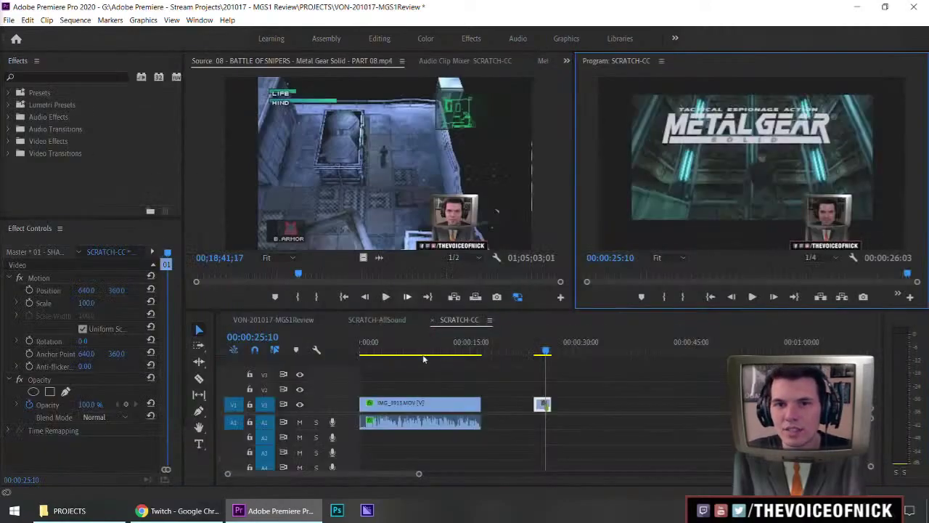
- Save the project, launch Photoshop, and return to Premiere Pro
key(ctrl+s)
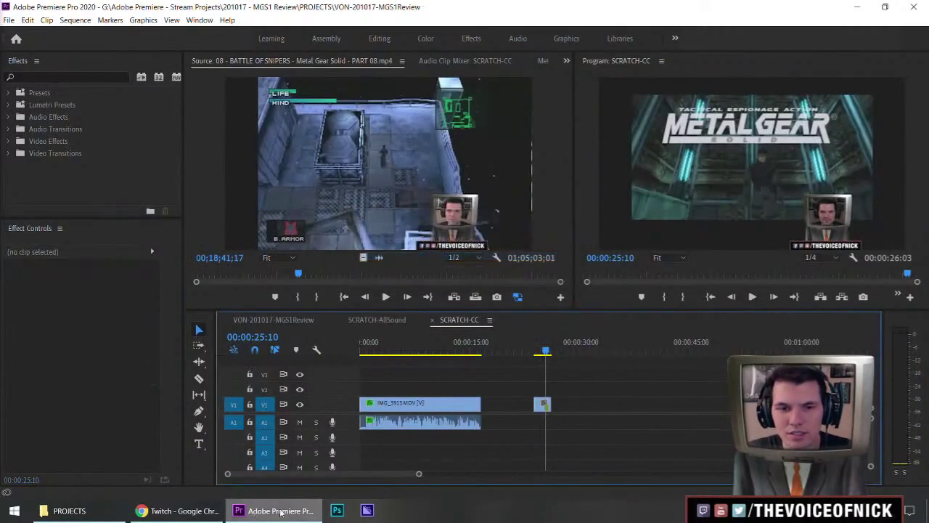
click(337, 510)
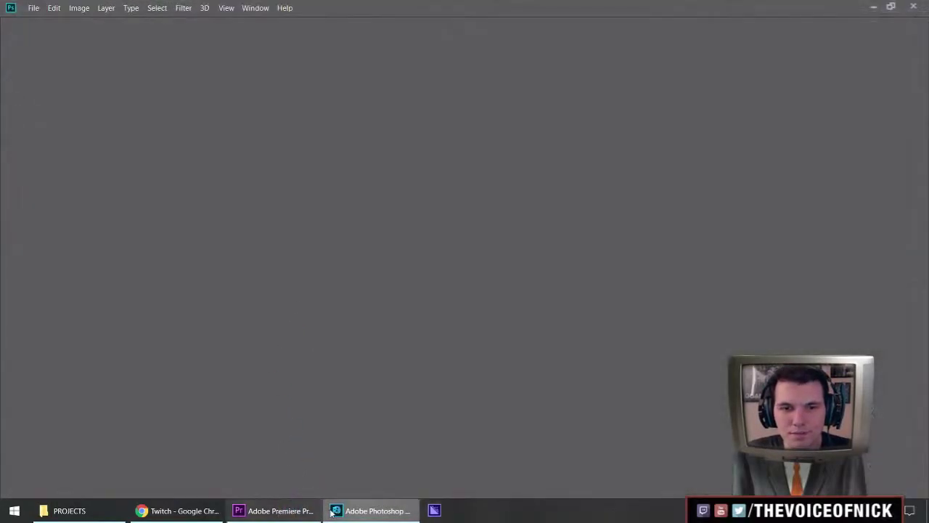
click(247, 511)
- Select the first three stretches of talking-head IMG_3913.MOV footage in the VON-201017-MGS1Review sequence, up to about 00:01:11:00
click(303, 321)
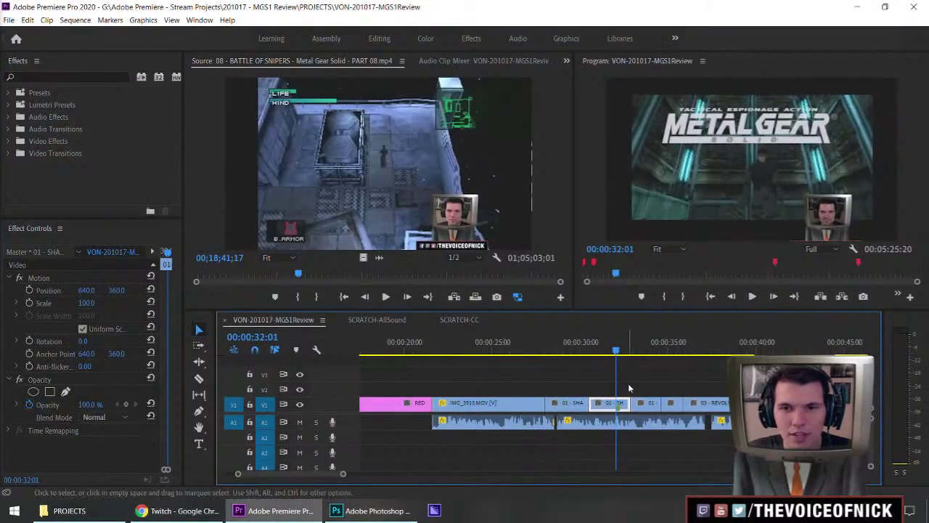
click(577, 373)
key(minus)
key(minus)
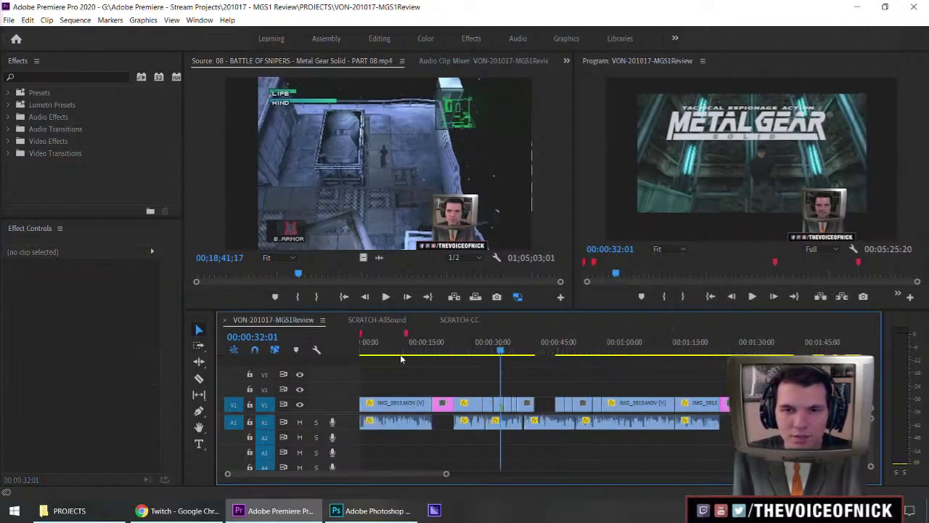
click(402, 351)
click(411, 403)
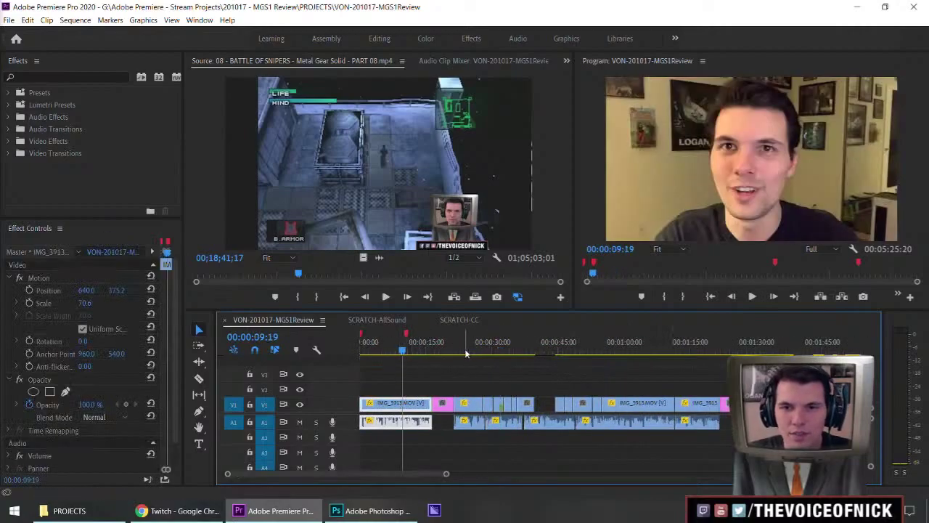
drag(466, 351, 673, 352)
shift+click(473, 404)
click(475, 355)
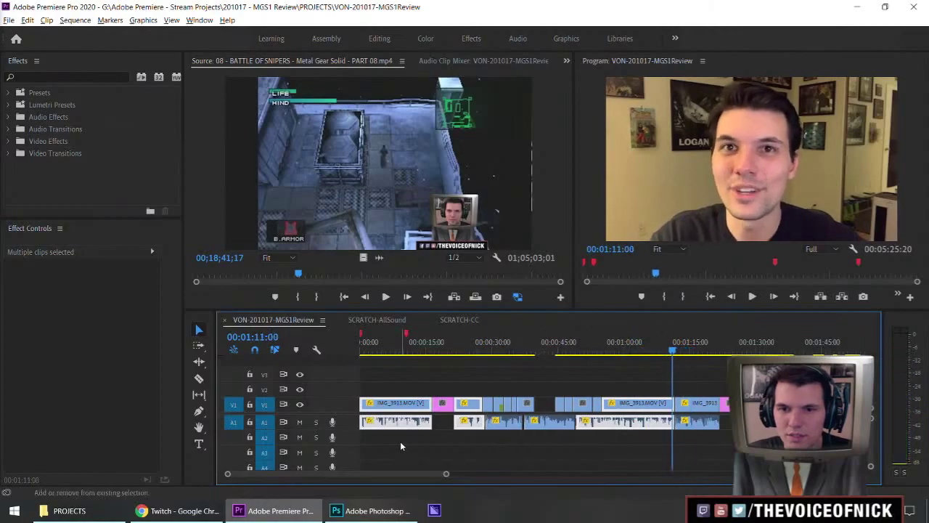
- Remove the linked audio from the selection and add the talking-head video clip near 00:01:15:28
mouse_move(400, 442)
mouse_down()
mouse_move(615, 425)
mouse_move(398, 437)
mouse_up()
key(space)
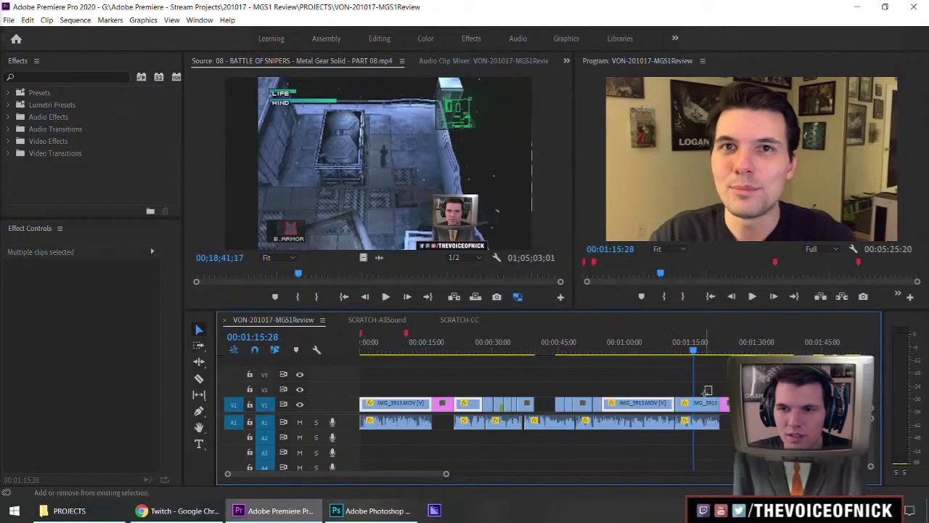
drag(713, 382, 700, 406)
key(Down)
key(Down)
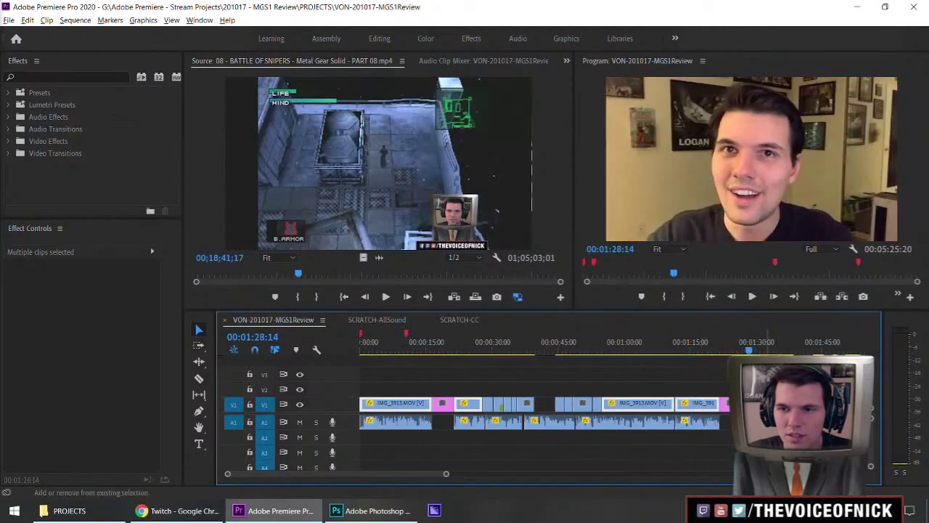
- Add the talking-head video clips on V1 between about 00:01:28 and 00:02:22 to the selection, leaving out the pink clips
scroll(544, 407, down, 5)
click(515, 354)
drag(515, 355, 571, 354)
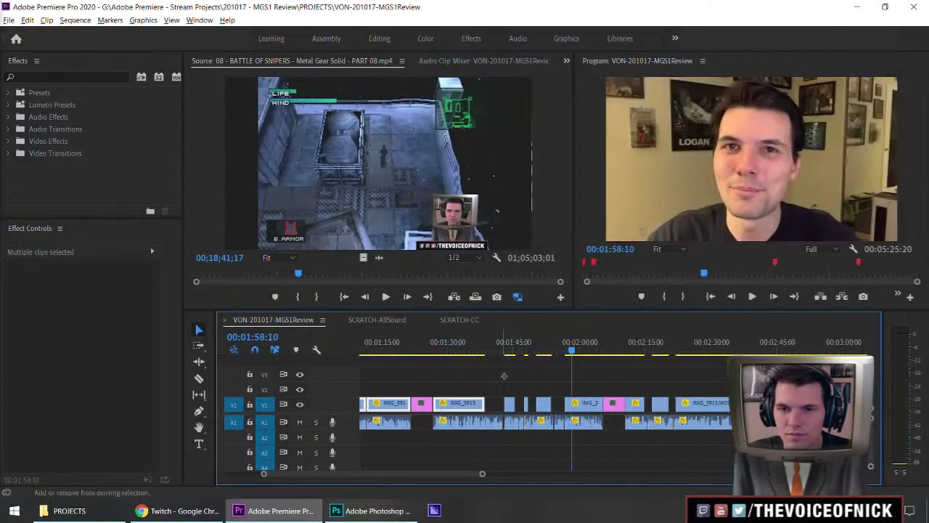
drag(628, 354, 677, 354)
scroll(540, 348, down, 3)
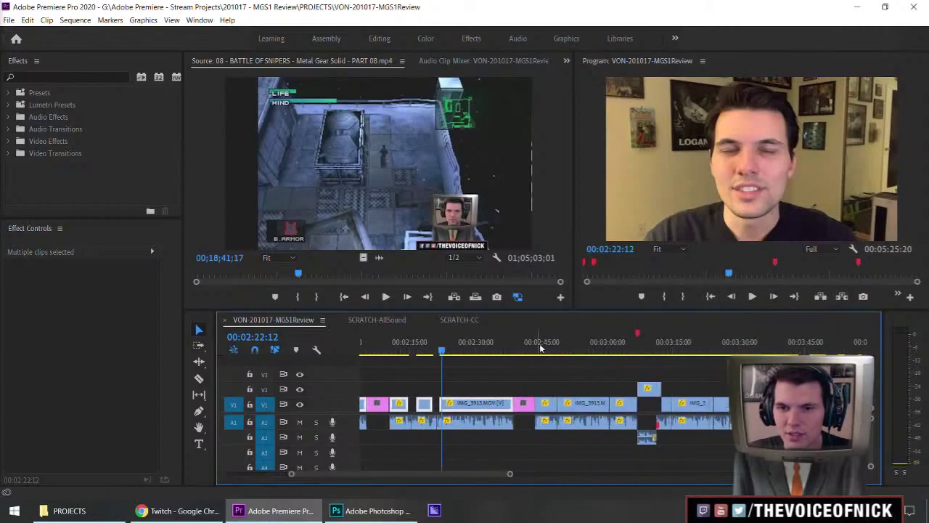
- Add the talking-head video clips on V1 between about 00:02:43 and 00:03:27 to the selection, leaving out the V2 clip
drag(599, 355, 604, 355)
drag(542, 377, 635, 409)
drag(646, 354, 736, 368)
click(711, 346)
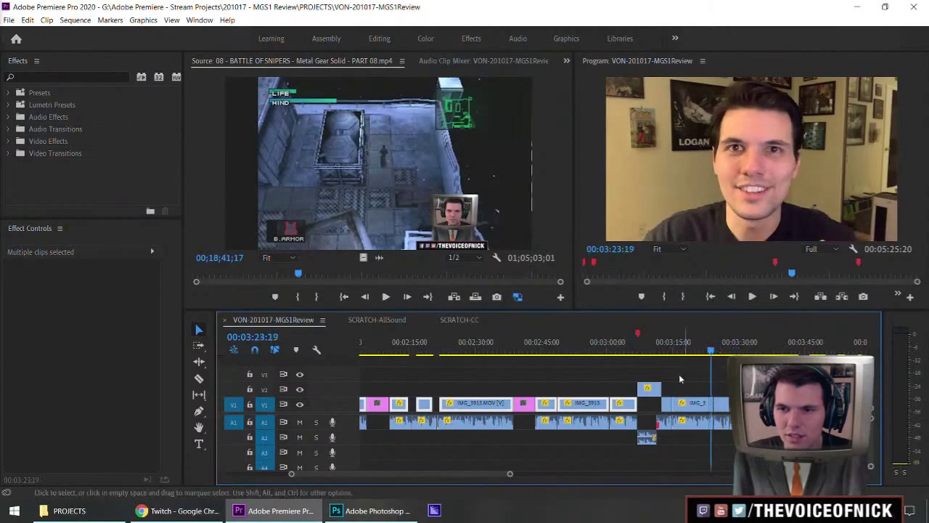
drag(668, 376, 739, 403)
click(782, 346)
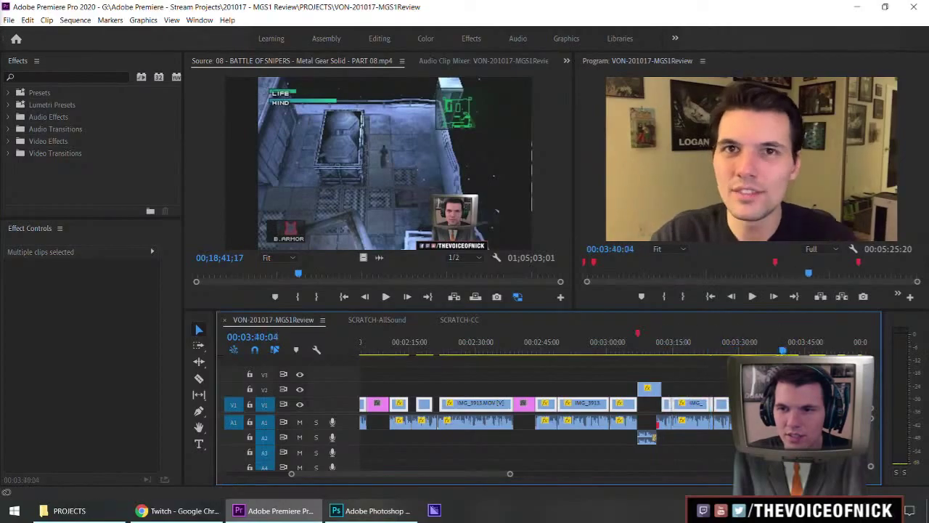
- Extend the selection with the talking-head video clips on V1 from about 00:03:28 to 00:04:46
scroll(622, 359, down, 5)
drag(587, 350, 551, 403)
mouse_move(729, 349)
mouse_down()
mouse_move(751, 366)
mouse_move(837, 363)
mouse_up()
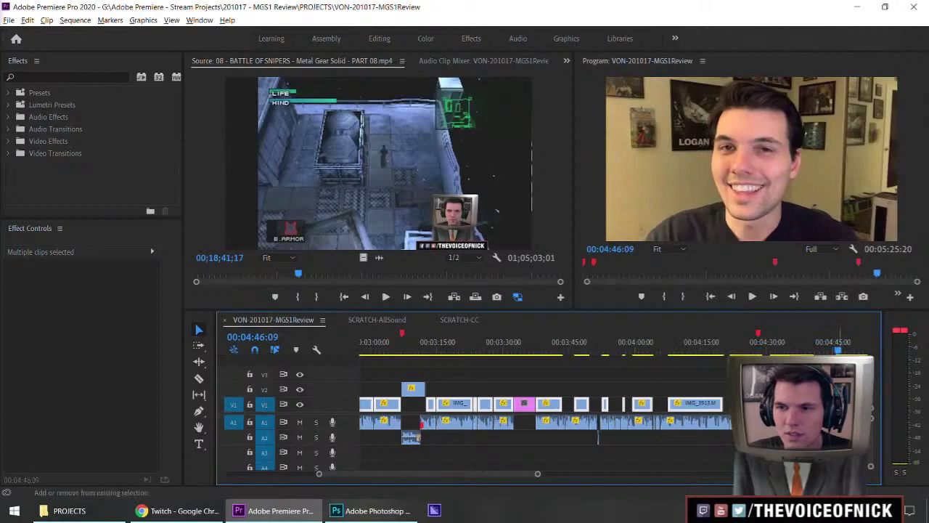
- Assign the Mango label color to all selected talking-head video clips
right_click(813, 403)
mouse_move(795, 305)
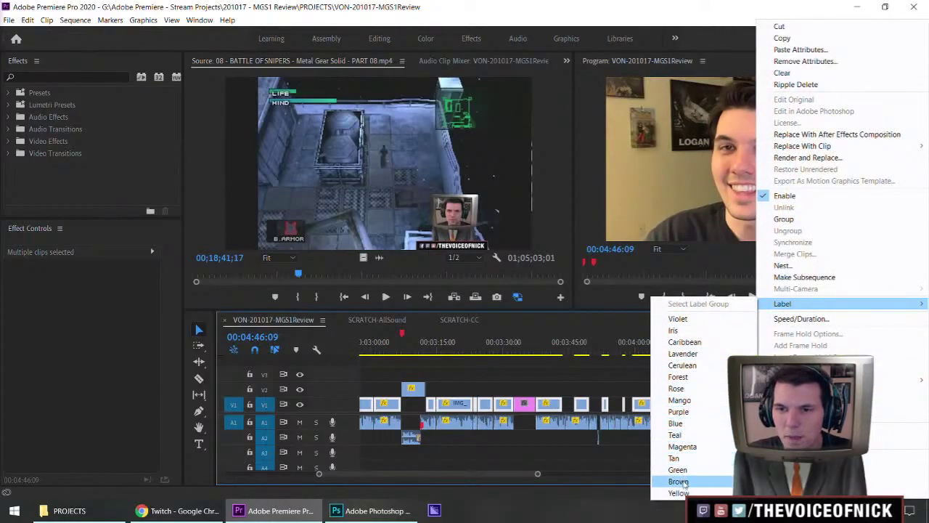
click(679, 400)
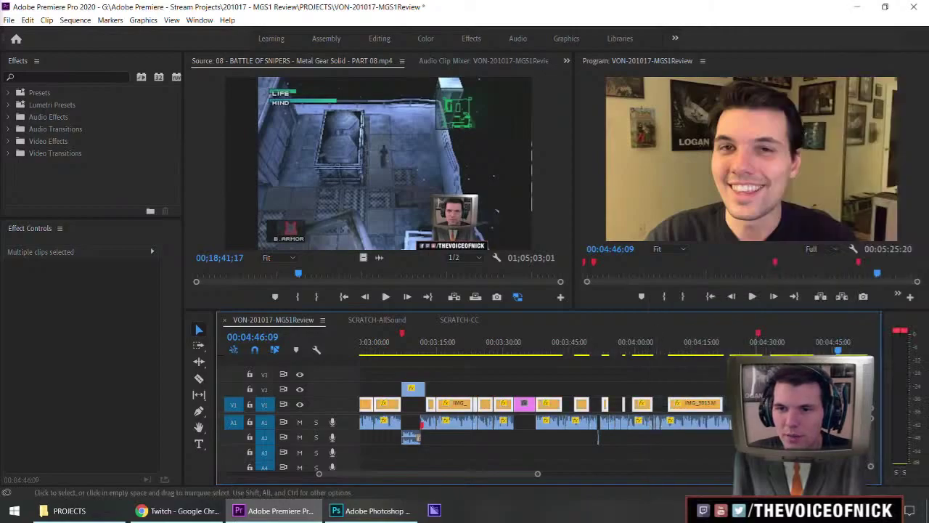
- Select the remaining talking-head video clips on V1 at the end of the sequence and assign them the Mango label color
scroll(651, 384, down, 4)
drag(586, 353, 588, 412)
right_click(588, 404)
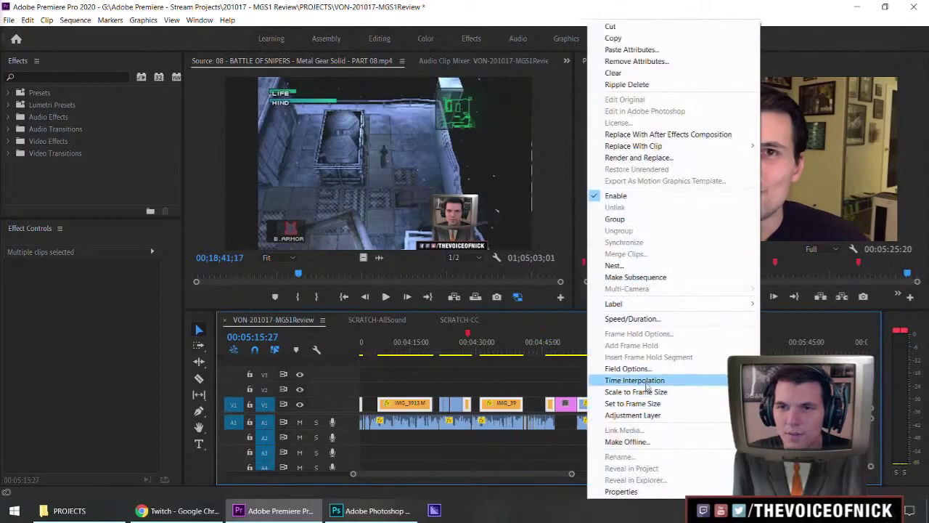
mouse_move(653, 307)
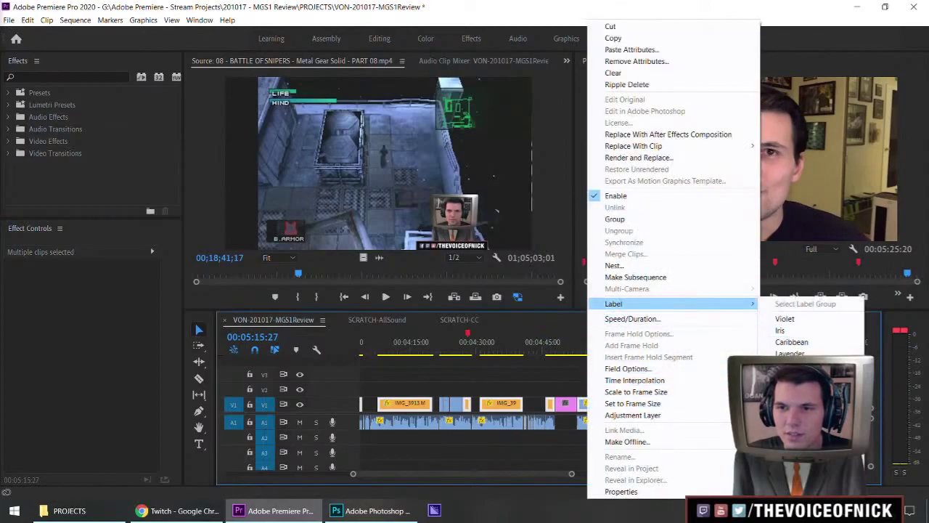
click(786, 400)
click(619, 382)
- Return the playhead to 00:00:24:27 near the start of the sequence and save the project
key(minus)
key(minus)
key(minus)
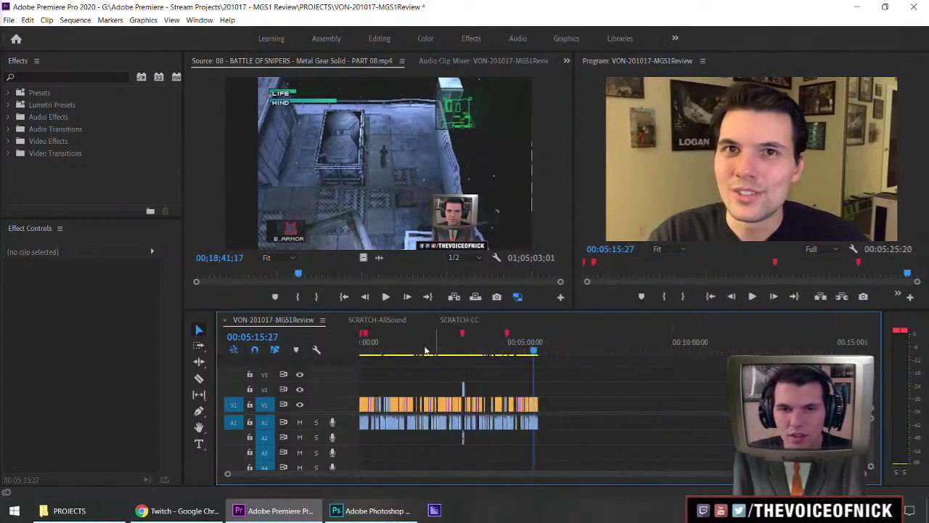
click(381, 350)
key(equal)
key(equal)
key(equal)
click(479, 353)
drag(479, 355, 471, 354)
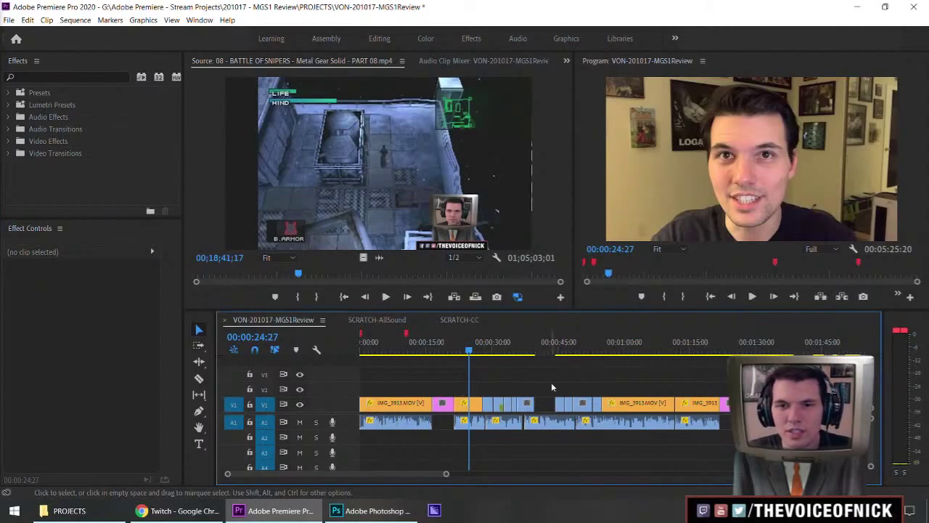
key(ctrl+s)
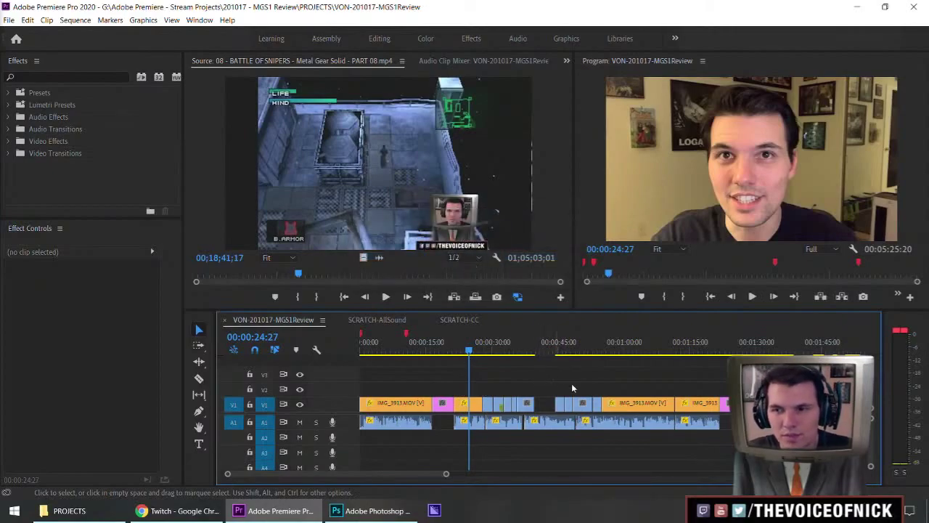
- Switch to Photoshop and create a new 1280 x 720 px RGB document at 72 ppi with a white background
click(372, 510)
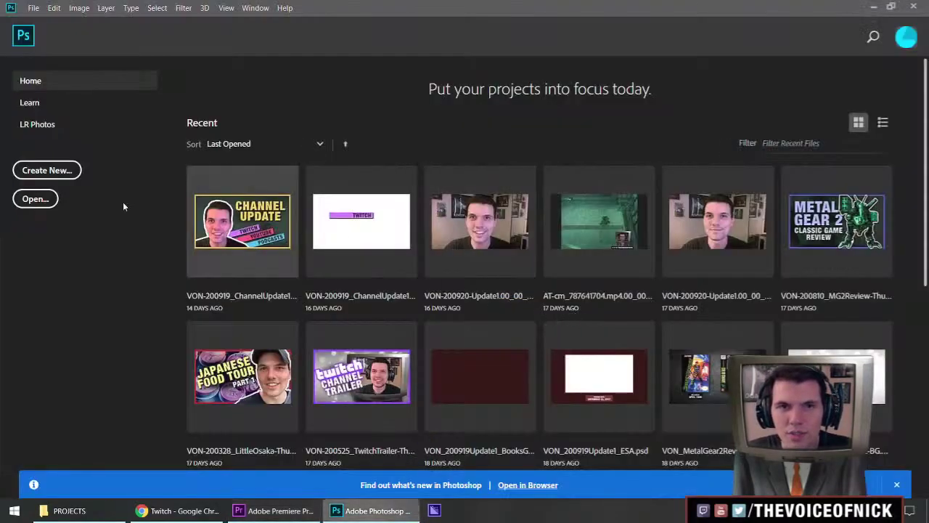
click(47, 170)
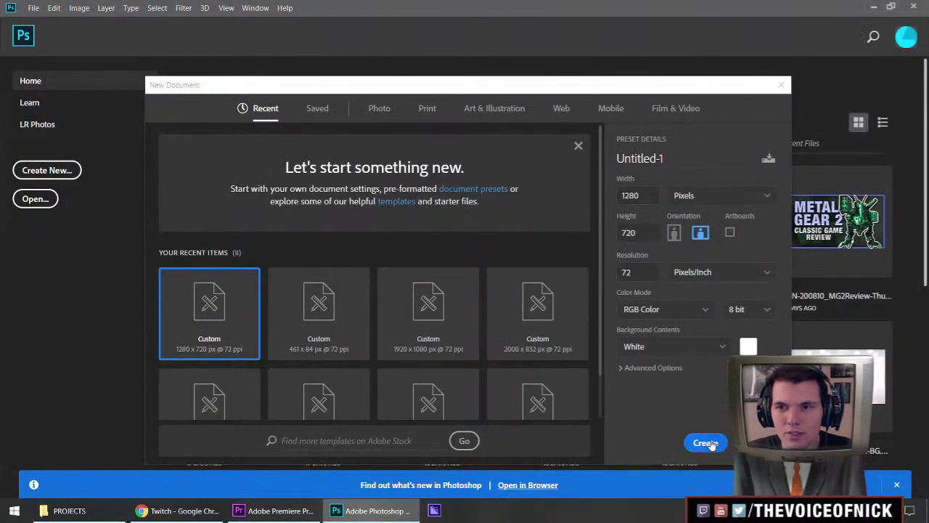
click(705, 442)
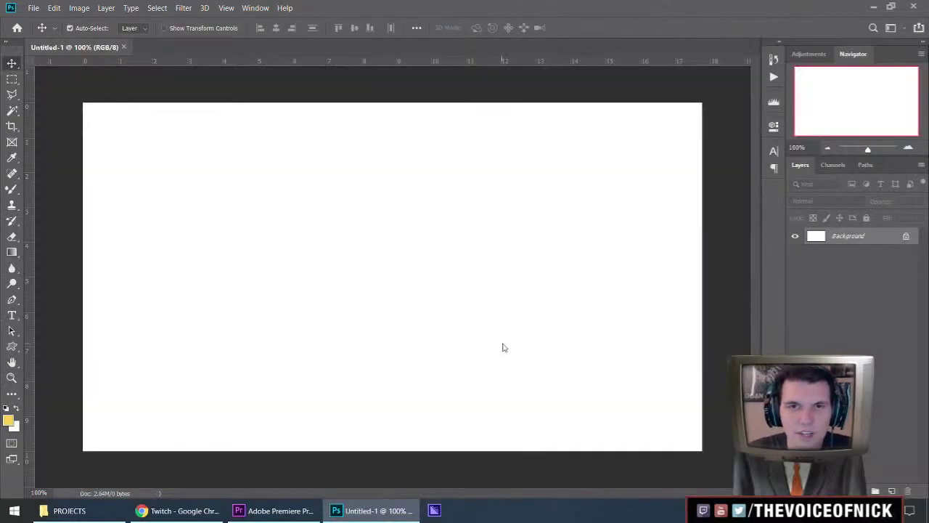
- Open MGS1-screen from the IMAGES folder of the 201017 - MGS1 Review project
key(ctrl+o)
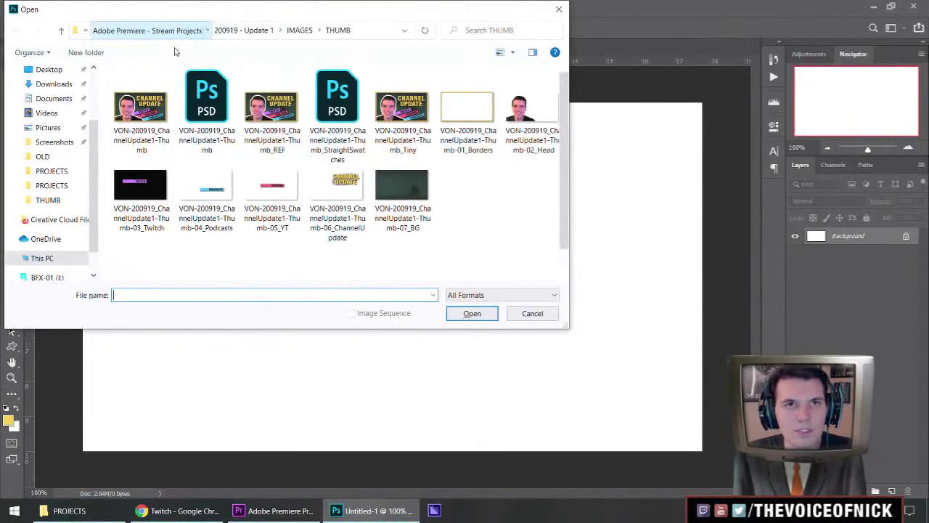
click(146, 30)
double_click(166, 203)
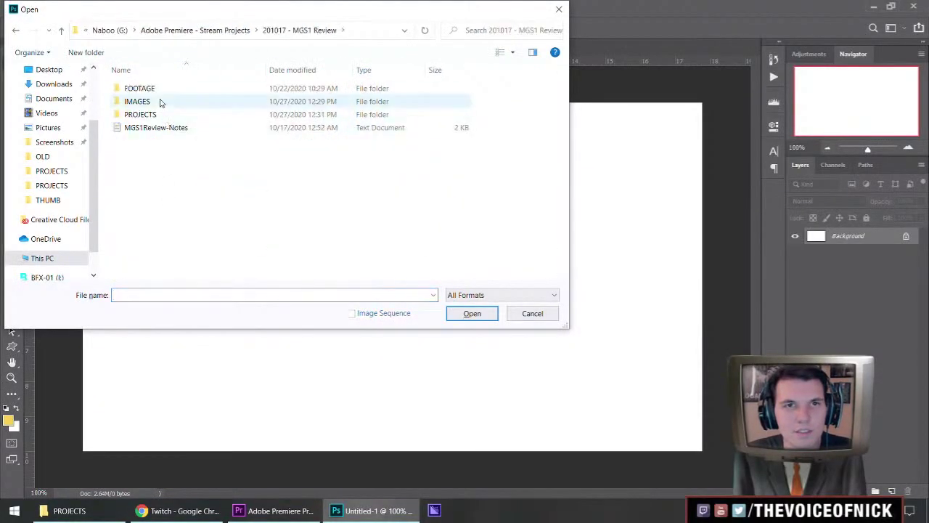
double_click(159, 101)
double_click(141, 102)
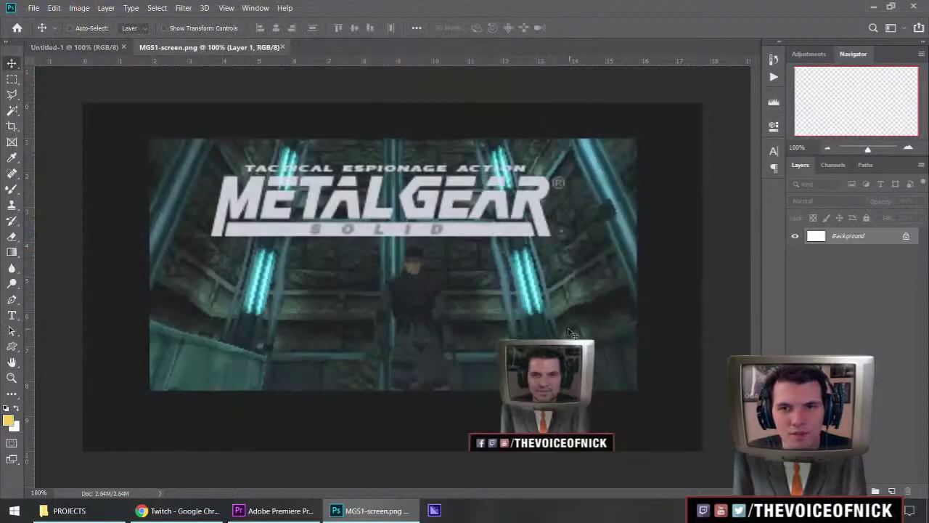
- Copy the entire MGS1-screen image and paste it as a new layer in the Untitled-1 document
key(ctrl+a)
key(ctrl+c)
key(ctrl+Tab)
key(ctrl+v)
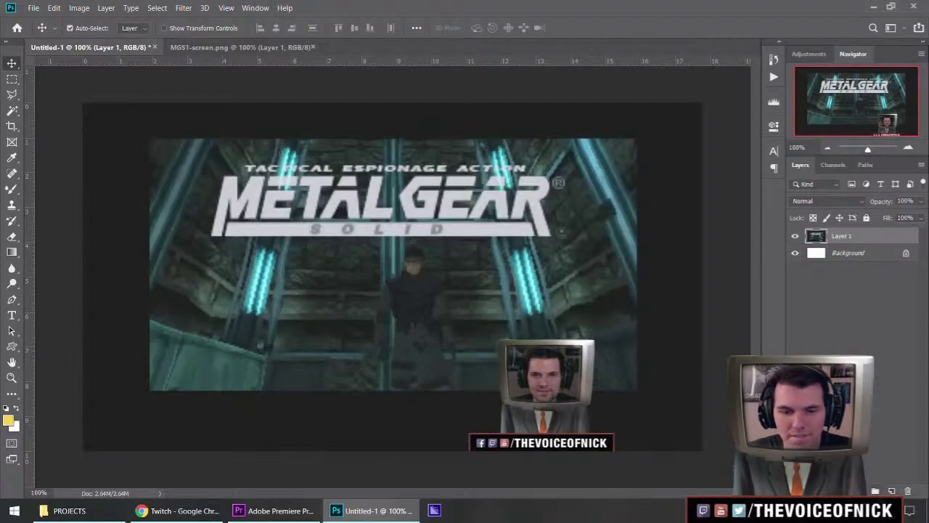
- Open VON_200919Update1_ESA.psd from the IMAGES folder of 200919 - Update 1 and float it in its own window
key(ctrl+o)
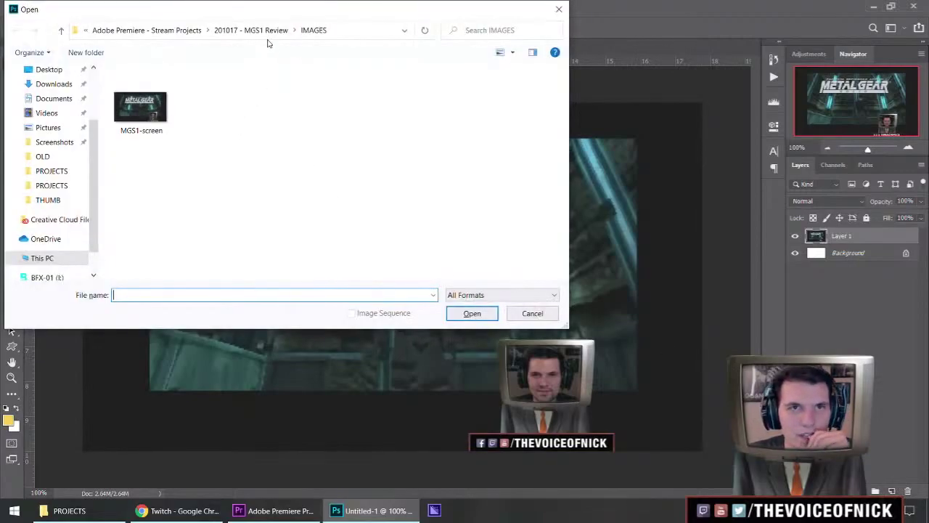
click(190, 31)
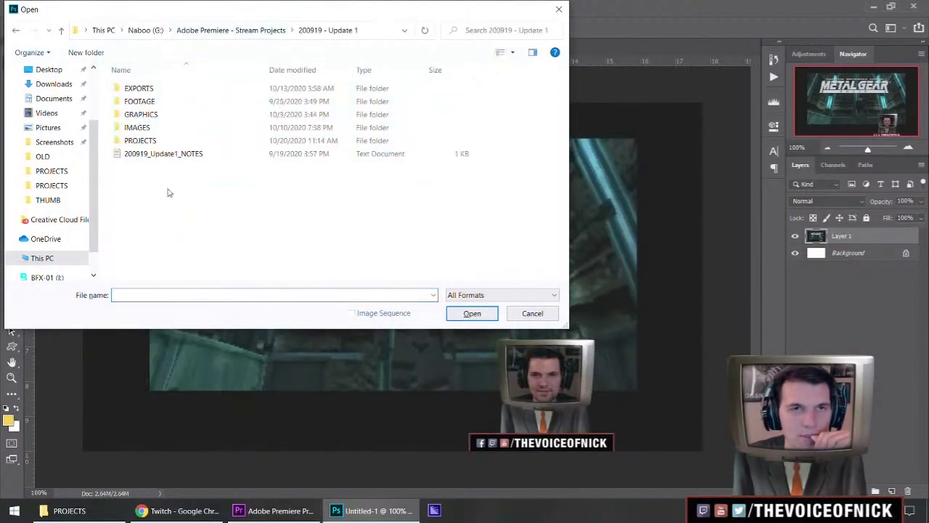
double_click(145, 127)
click(287, 116)
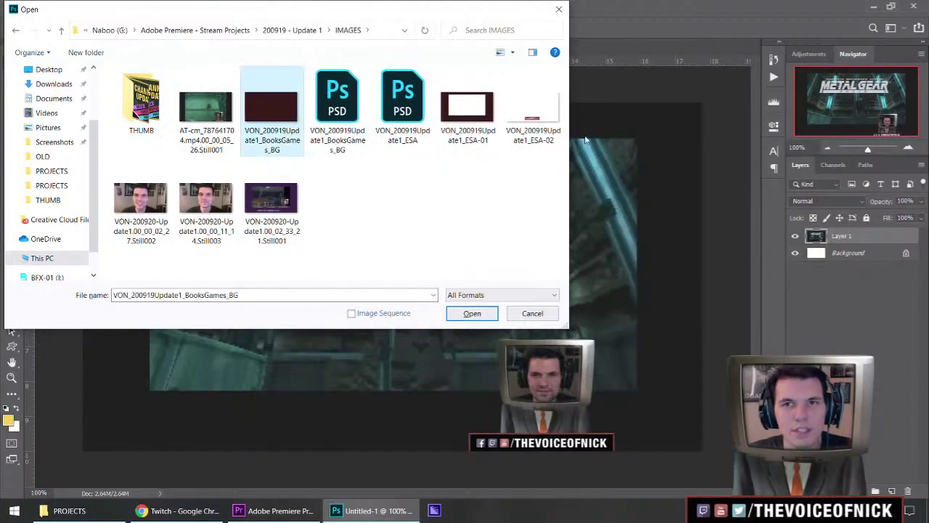
click(476, 141)
ctrl+click(524, 118)
click(421, 112)
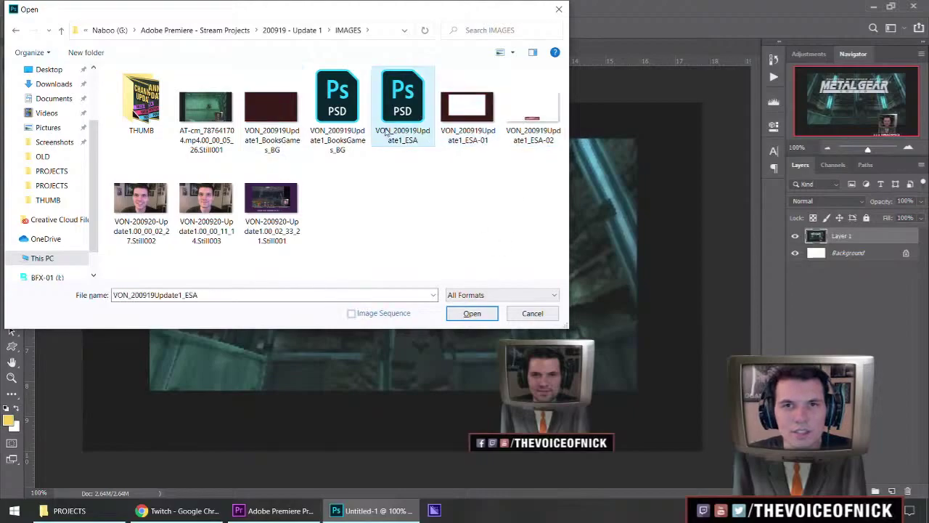
click(359, 111)
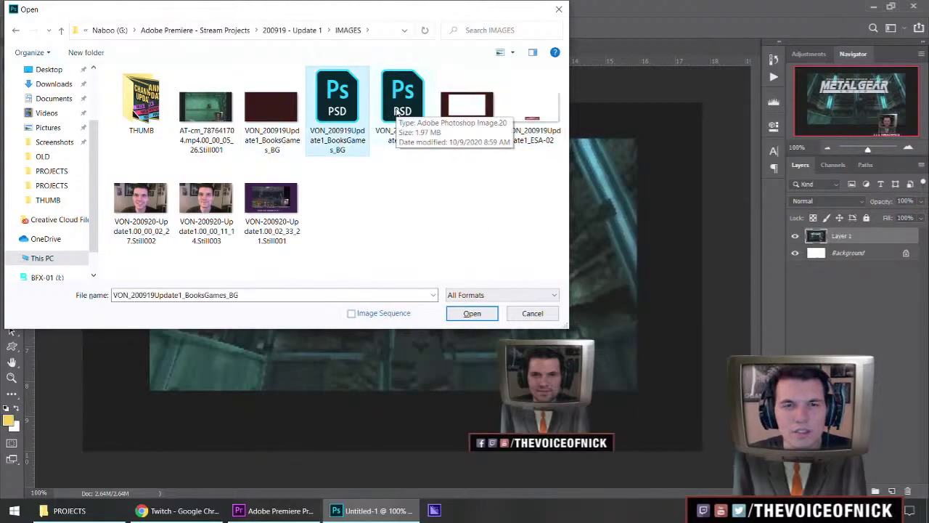
double_click(398, 110)
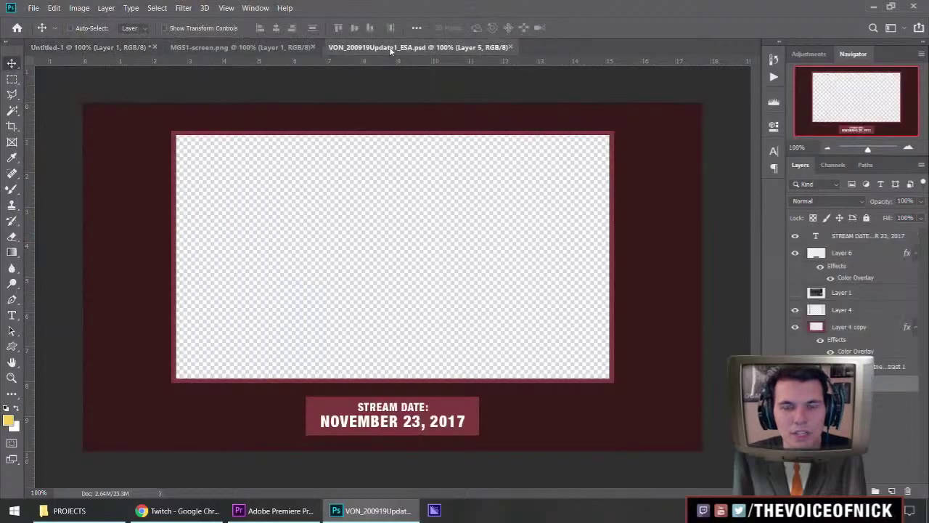
drag(390, 47, 22, 4)
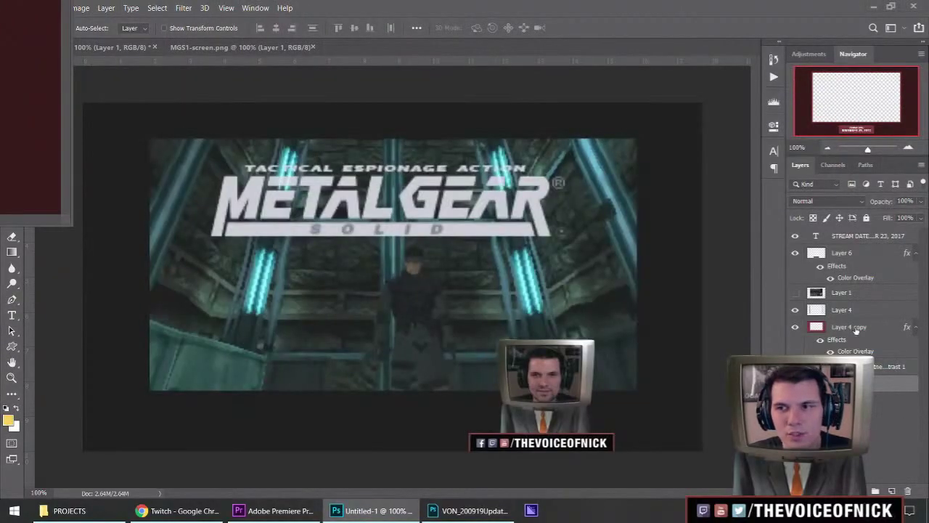
- Copy Layer 4 copy from the ESA document into Untitled-1, sample its dark maroon as foreground color, and hide the copied layer
click(856, 328)
drag(861, 329, 449, 248)
drag(605, 299, 569, 265)
key(i)
click(642, 290)
click(795, 235)
click(831, 279)
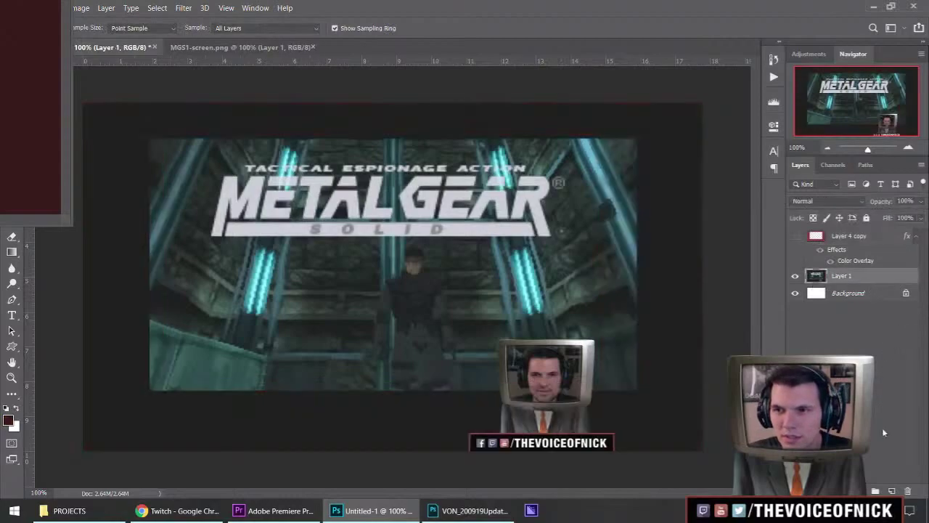
- On a new layer above the screenshot, fill a full-height strip beside the gameplay picture's right edge with the sampled dark maroon
click(892, 490)
key(m)
drag(701, 103, 639, 483)
scroll(629, 371, up, 6)
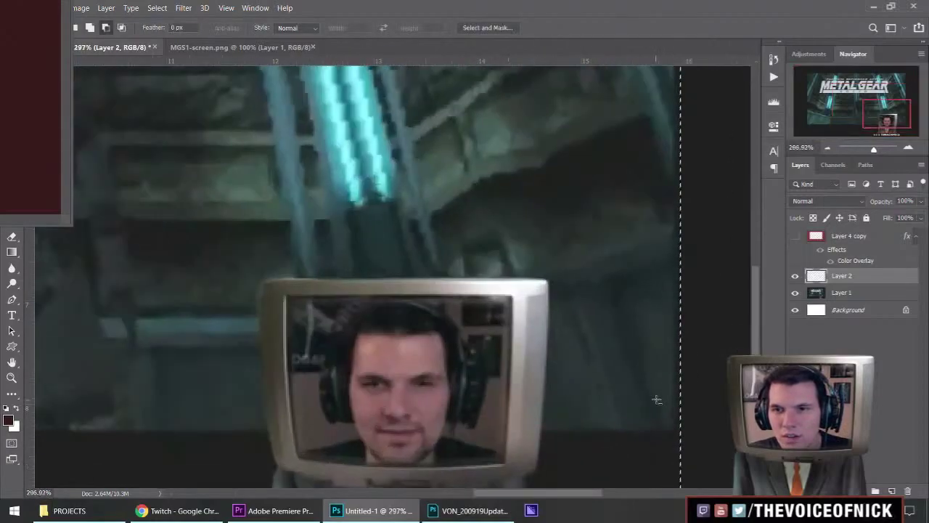
scroll(657, 399, up, 2)
scroll(659, 392, down, 8)
drag(702, 110, 590, 440)
key(alt+BackSpace)
key(ctrl+d)
- Narrow the right maroon strip to about 90.07% width, keeping its outer edge on the canvas border
key(ctrl+t)
scroll(639, 377, up, 2)
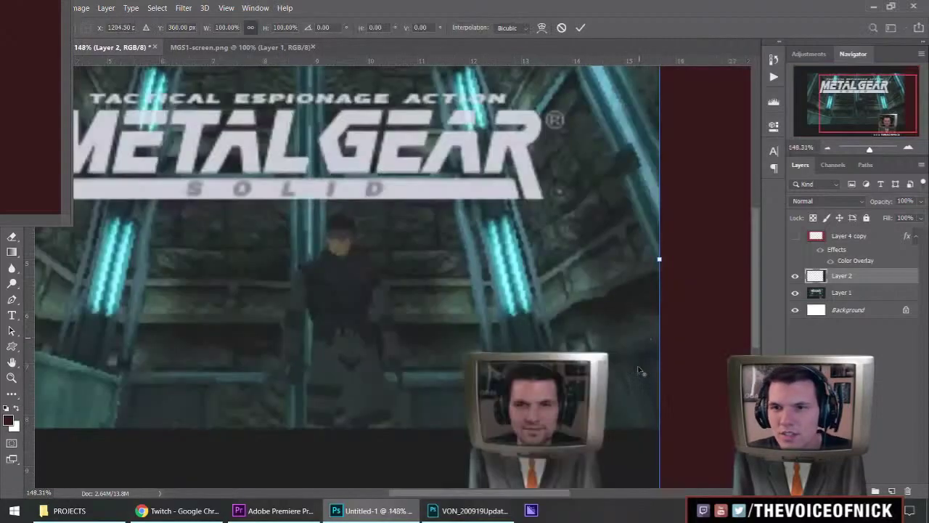
scroll(636, 377, up, 3)
drag(468, 158, 490, 180)
scroll(534, 229, down, 3)
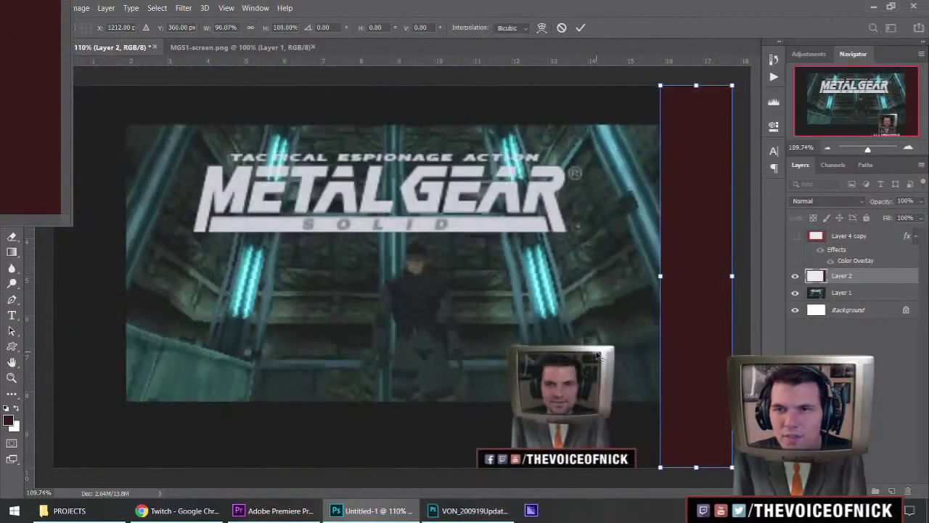
scroll(596, 354, down, 3)
key(Return)
- Duplicate the maroon strip to the canvas's left side and widen it slightly to cover the gameplay picture's left edge
key(v)
drag(618, 336, 163, 344)
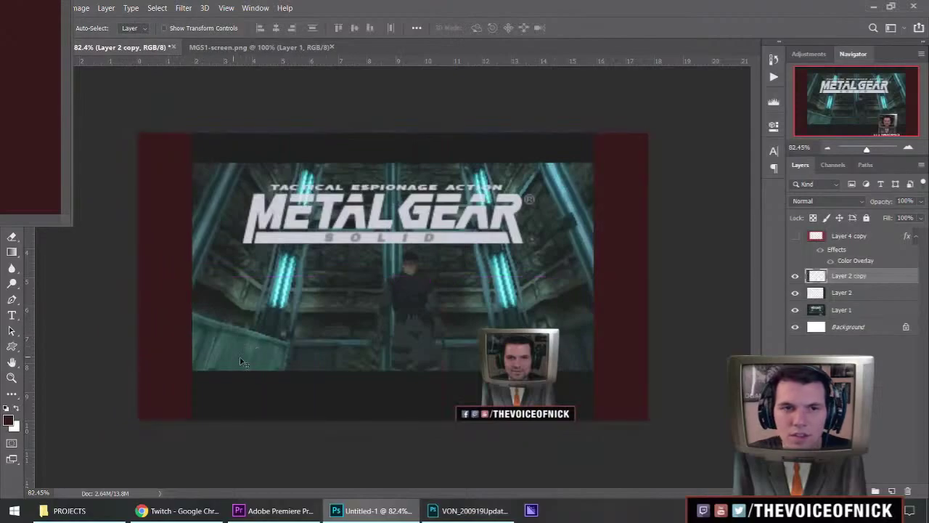
scroll(247, 360, up, 4)
scroll(155, 359, down, 3)
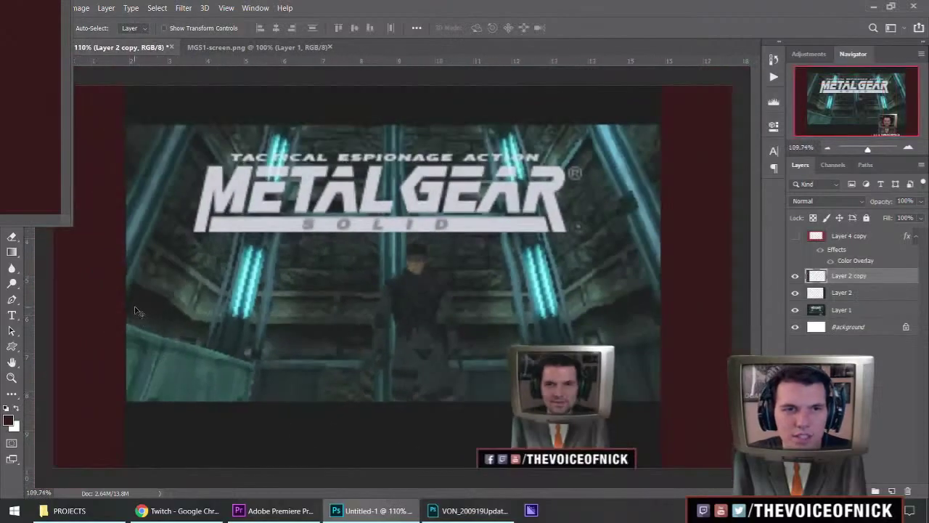
key(ctrl+t)
drag(124, 276, 128, 276)
key(Return)
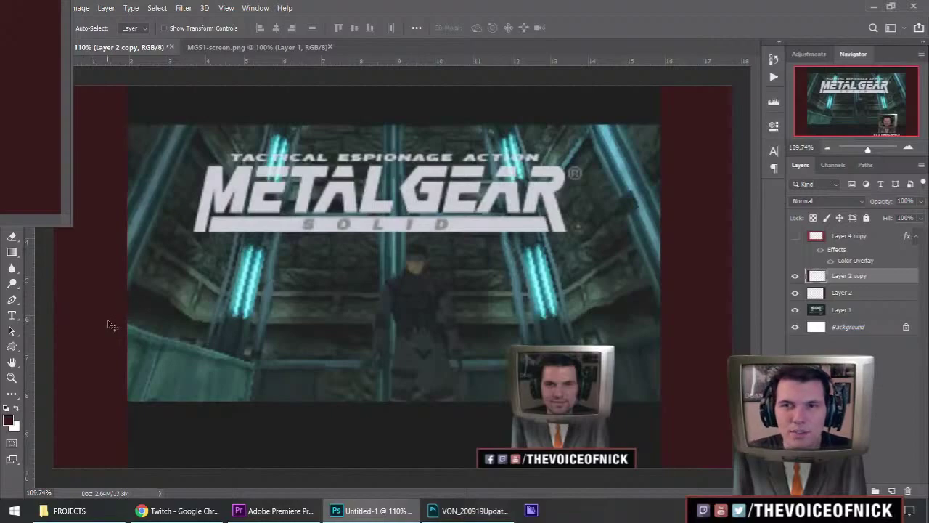
scroll(135, 321, down, 2)
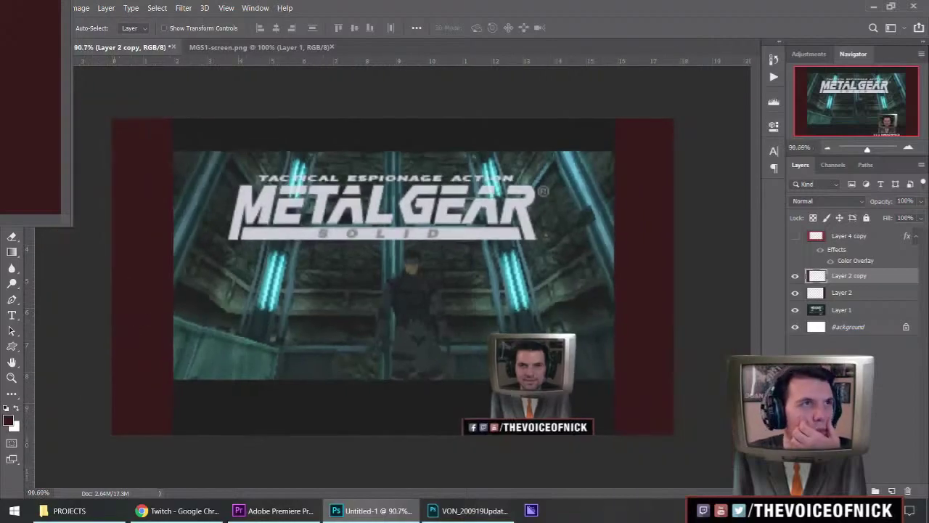
- Copy the thin frame layer, Layer 4, from the ESA document into Untitled-1 and sample its crimson as the foreground color
click(468, 511)
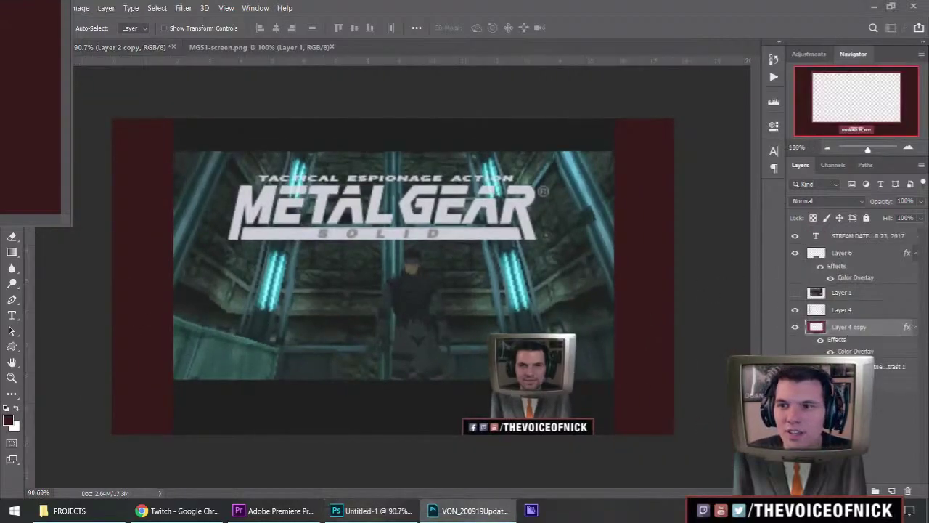
click(847, 310)
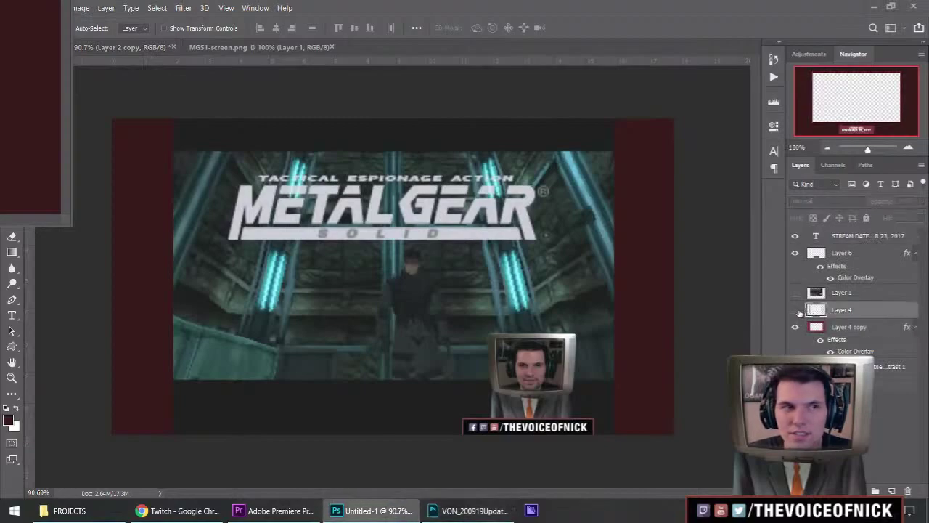
drag(848, 311, 549, 235)
key(i)
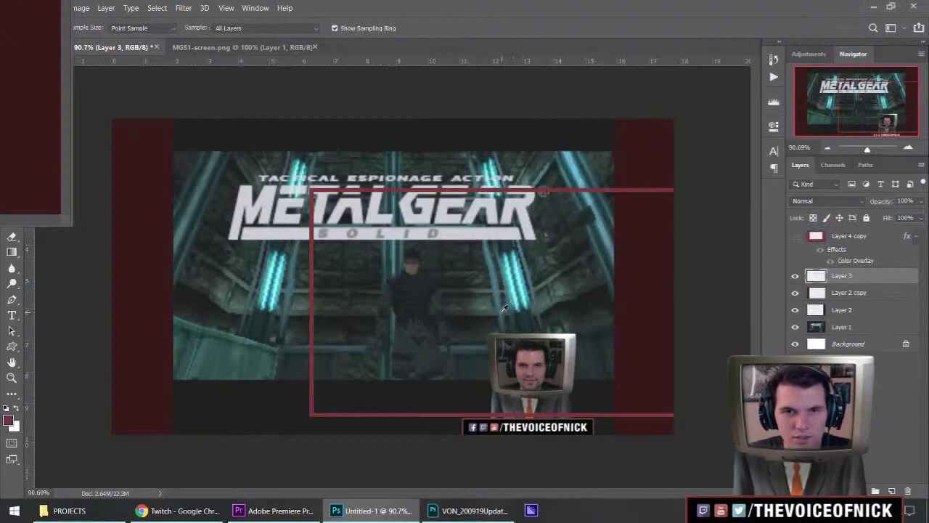
- Move the crimson frame over the gameplay picture so its right side lies along the inner edge of the right maroon strip
key(v)
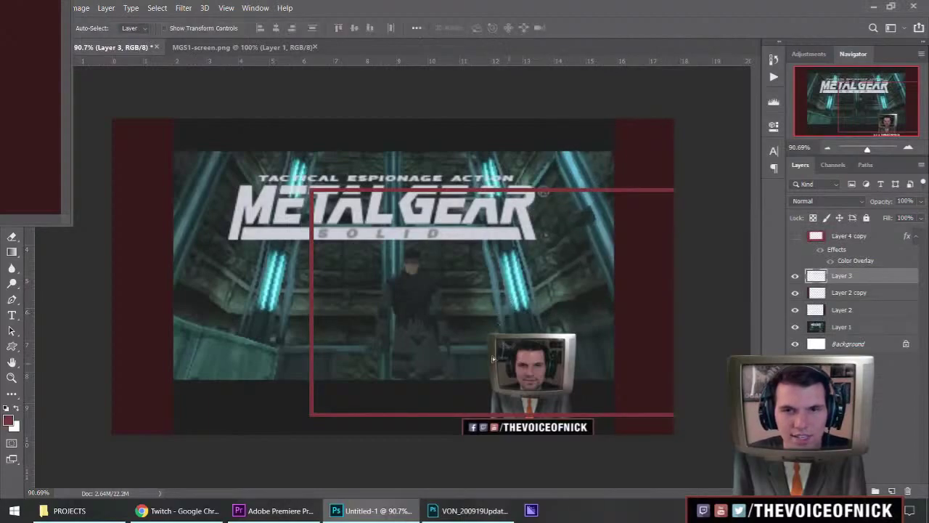
drag(474, 352, 446, 345)
scroll(551, 373, up, 8)
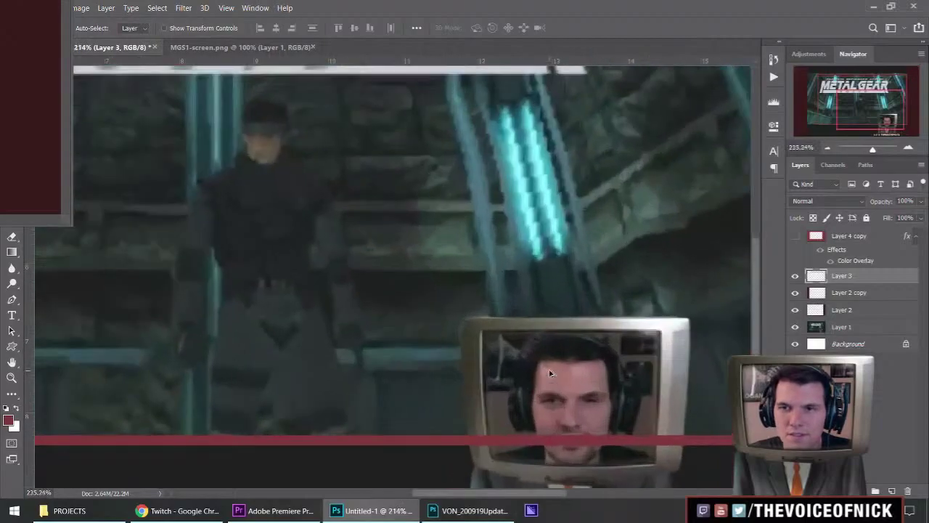
scroll(549, 373, down, 9)
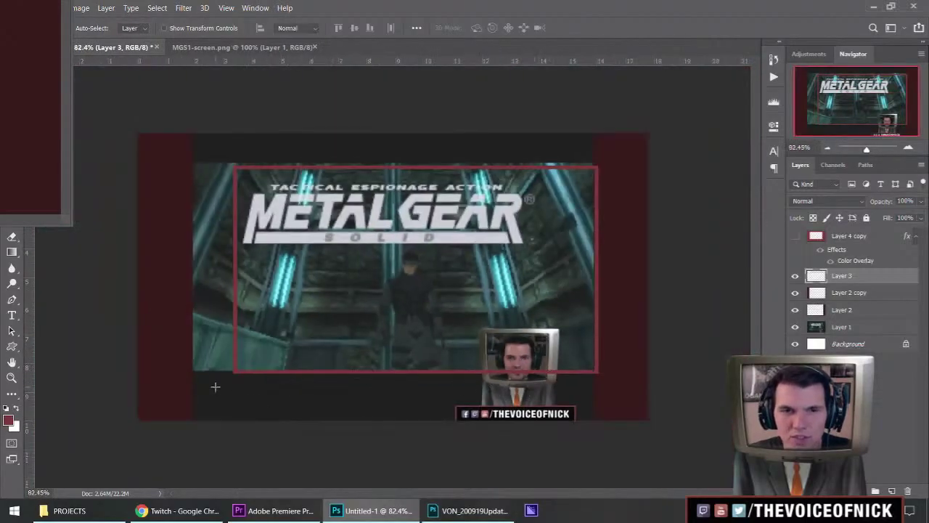
- Erase the bottom, top and left sides of the crimson frame, keeping only its right vertical line
key(m)
drag(216, 387, 612, 370)
drag(189, 142, 648, 143)
drag(204, 110, 254, 442)
key(ctrl+d)
- Align the remaining crimson line flush with the inner edge of the right maroon strip
ctrl+drag(565, 374, 531, 374)
key(v)
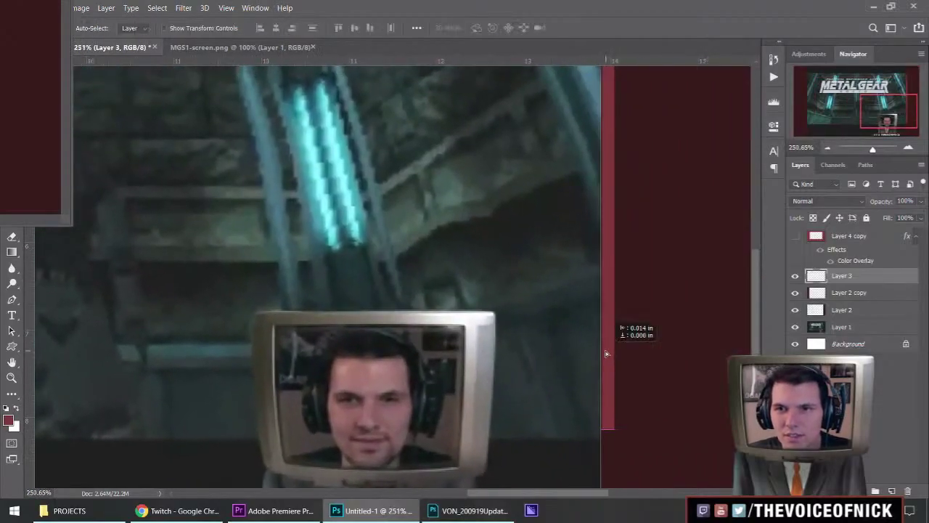
scroll(610, 363, up, 4)
key(Left)
scroll(669, 408, down, 10)
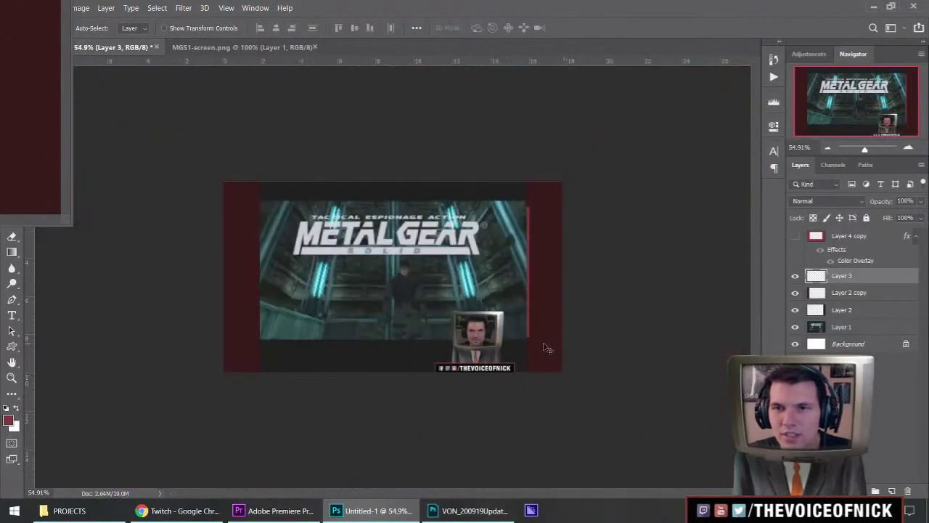
- Stretch the crimson line vertically so it spans the full height of the canvas
key(ctrl+t)
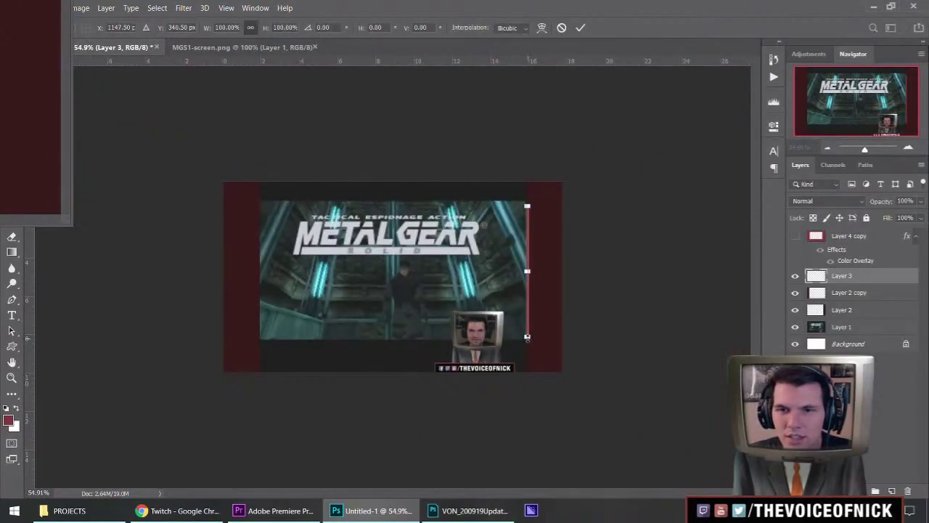
drag(527, 336, 527, 373)
key(Return)
scroll(514, 374, down, 1)
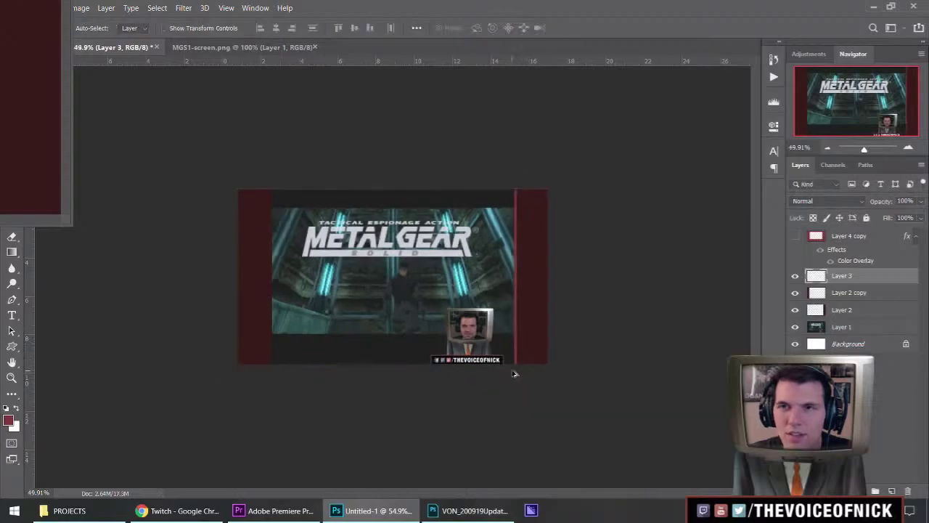
- Duplicate the crimson line and align the copy flush with the inner edge of the left maroon strip
scroll(513, 374, up, 3)
alt+drag(554, 336, 228, 339)
scroll(220, 340, up, 10)
scroll(217, 348, up, 5)
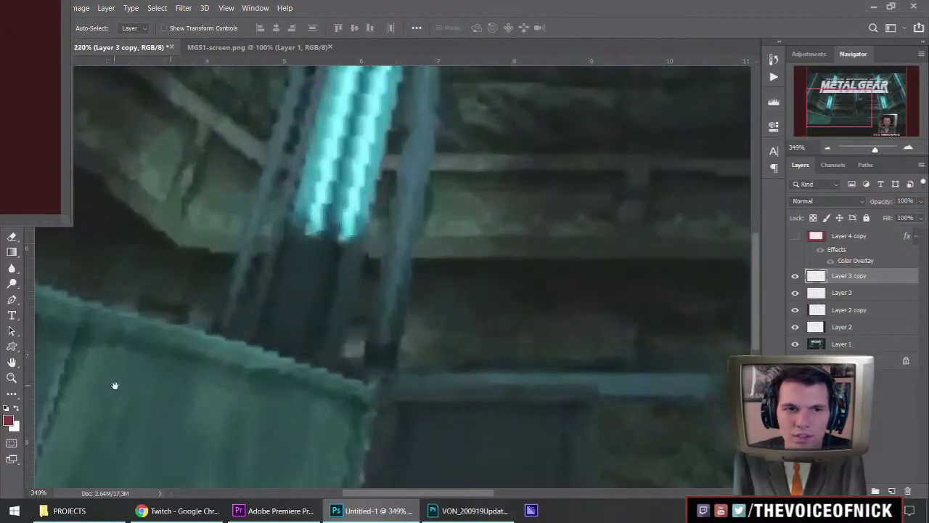
drag(117, 384, 428, 374)
drag(268, 357, 272, 356)
scroll(376, 399, down, 5)
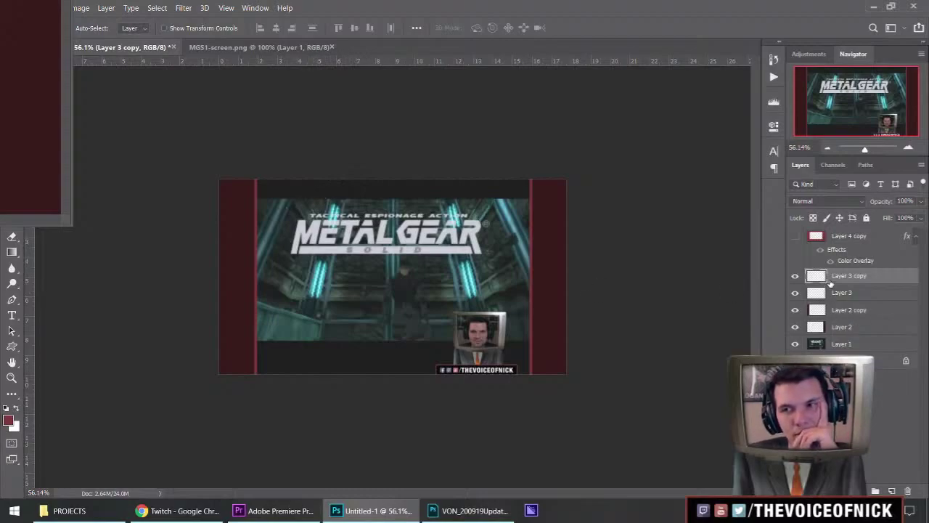
- Try to widen the left crimson line outward so it covers the whole left maroon strip
key(ctrl+t)
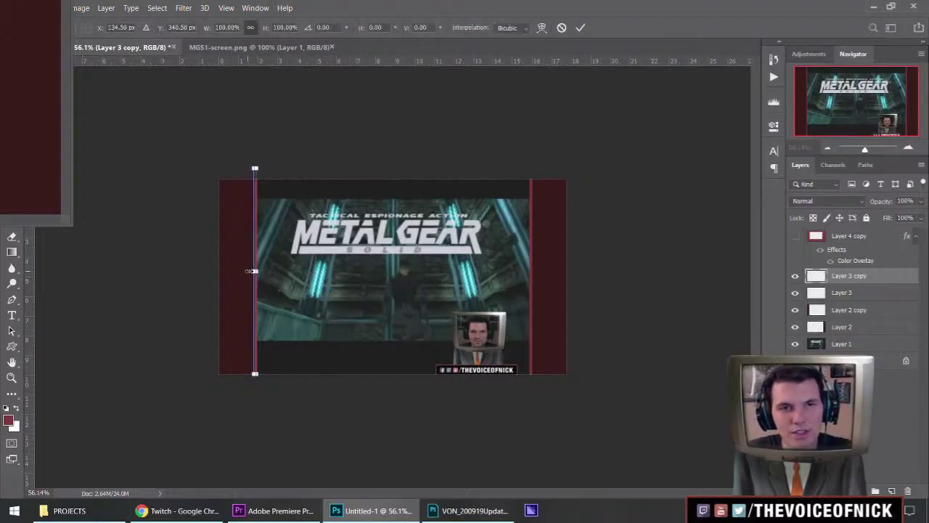
drag(250, 271, 176, 270)
key(Return)
scroll(274, 301, down, 2)
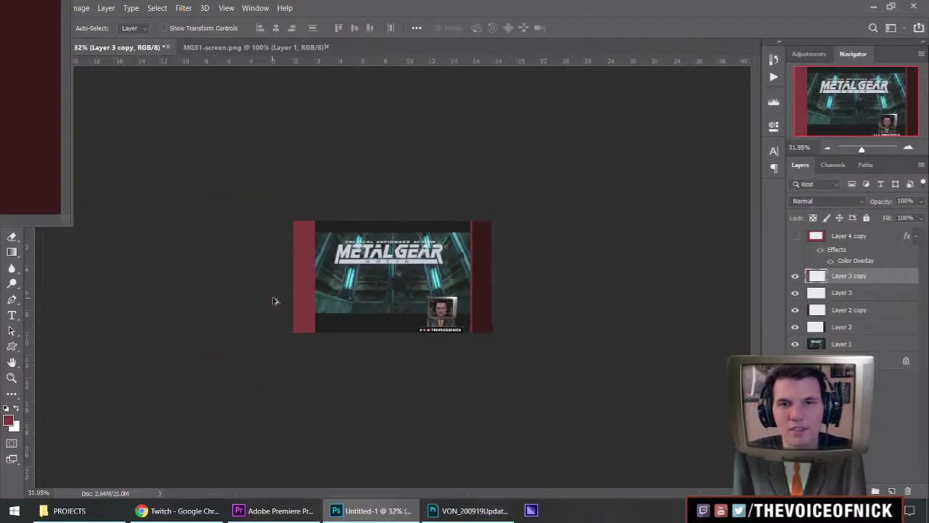
scroll(275, 300, down, 1)
scroll(277, 291, up, 3)
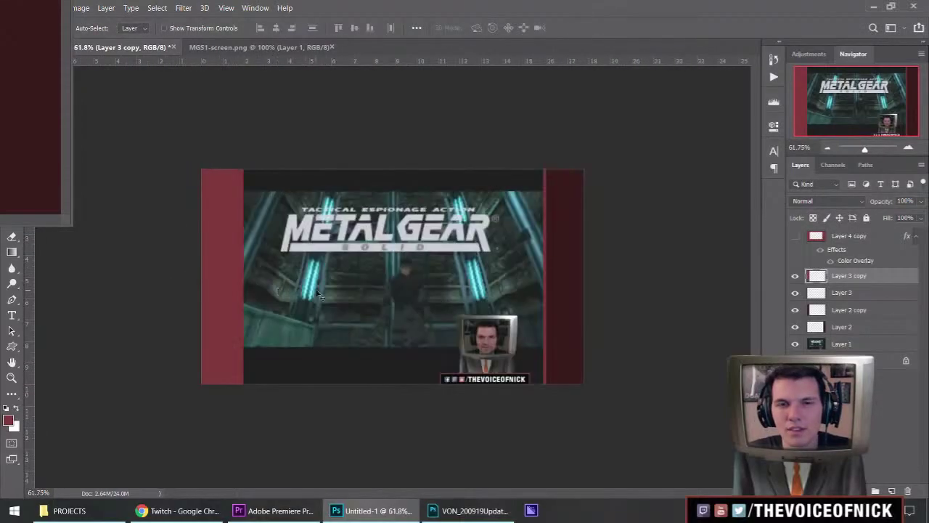
- Close VON_200919Update1_ESA.psd without saving its changes
key(m)
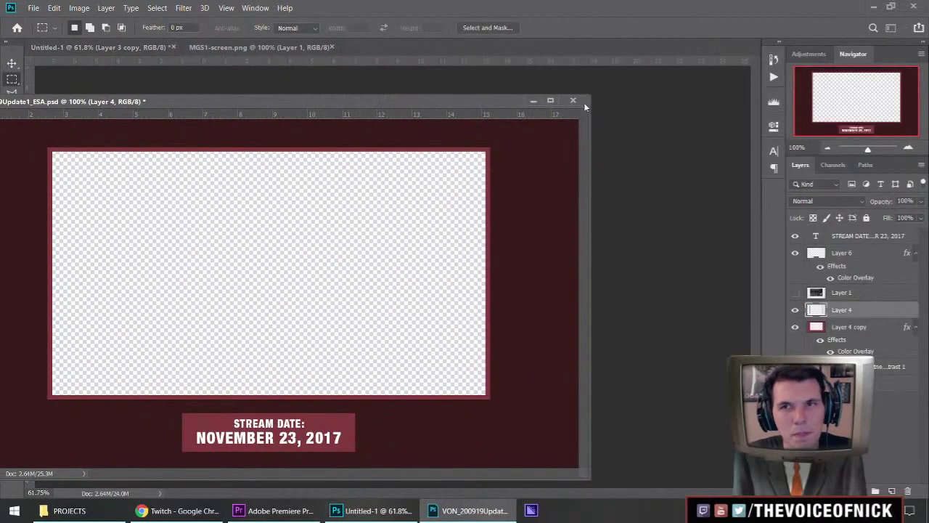
click(582, 102)
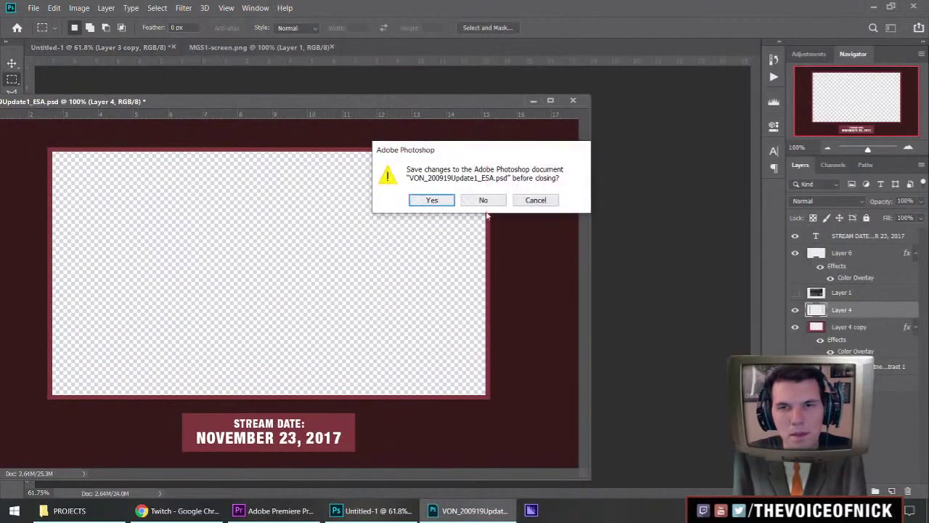
click(484, 201)
- Open VON_MetalGear2Review_BoxArt.psd from the Box Art images folder of the 200810 - MG2 Review project
key(ctrl+o)
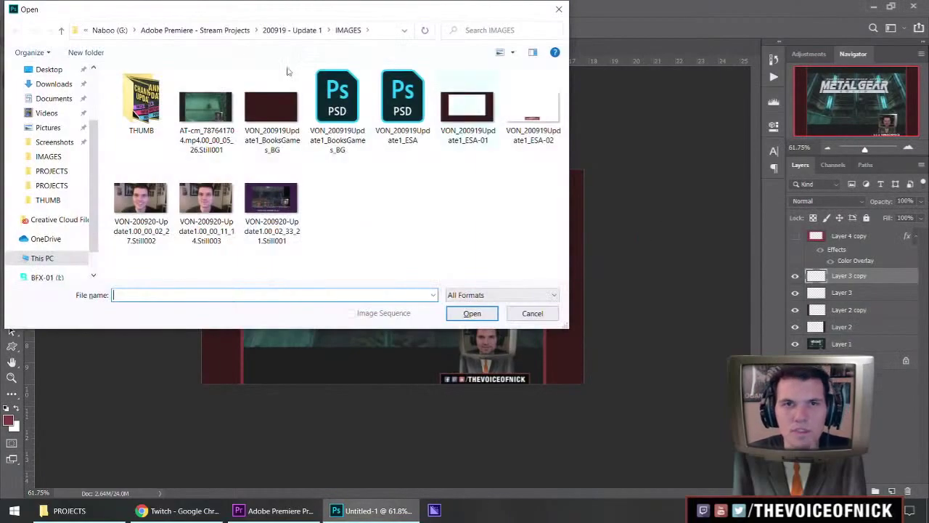
click(233, 32)
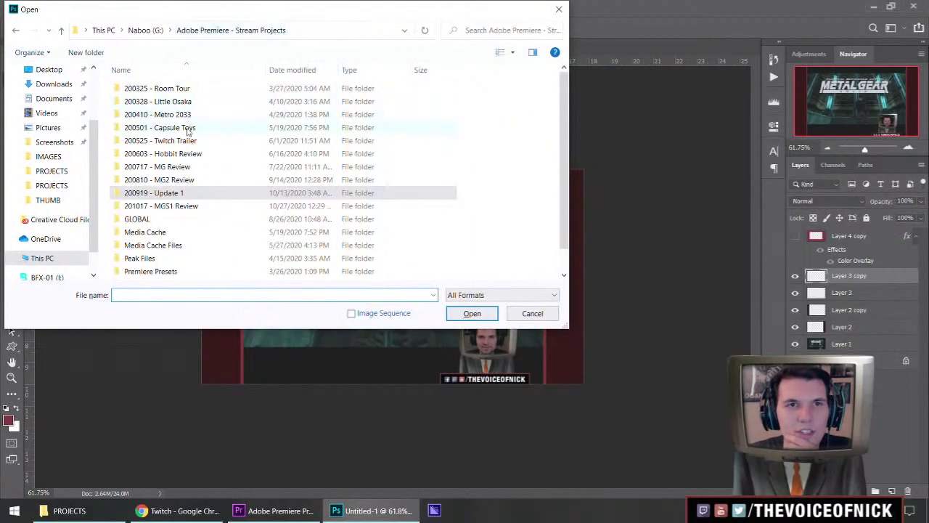
double_click(196, 179)
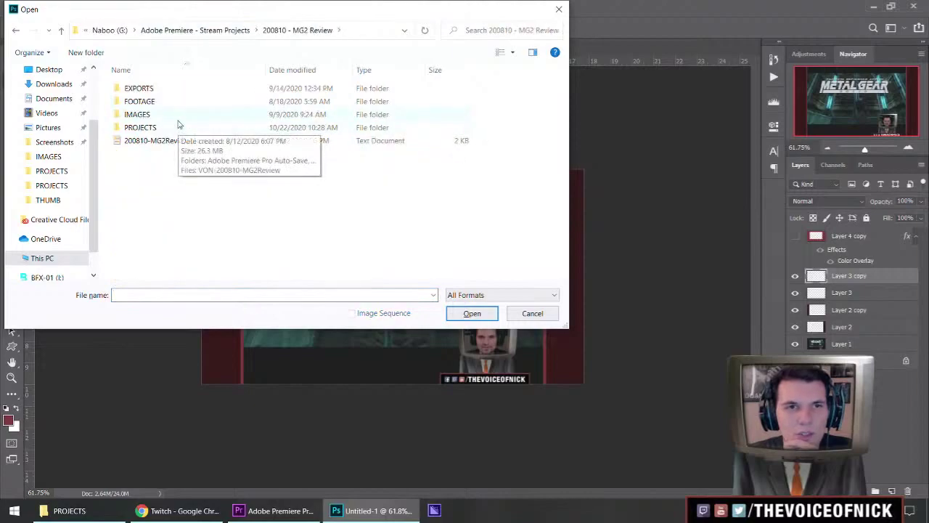
double_click(180, 121)
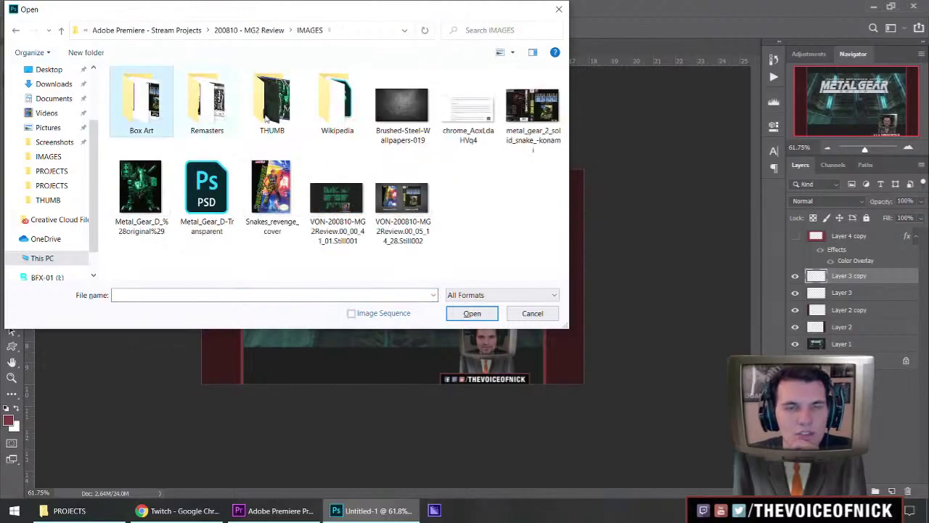
double_click(211, 116)
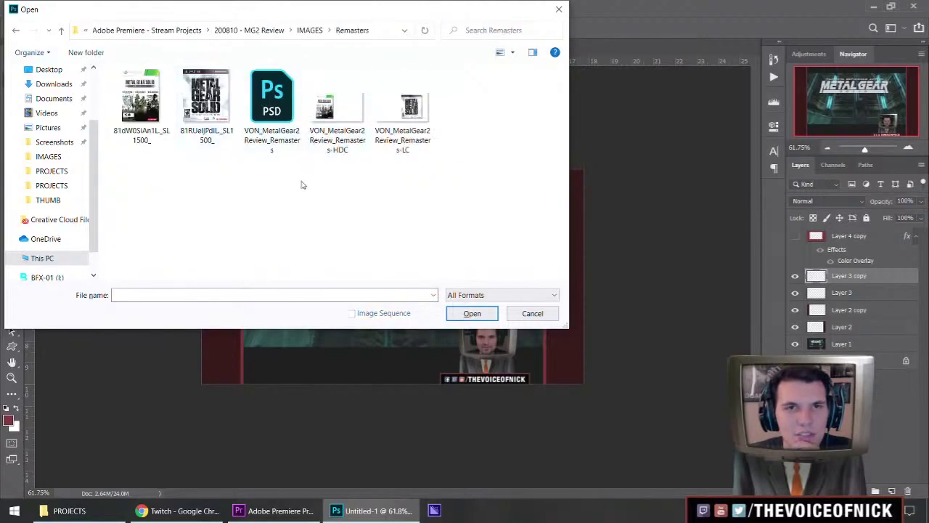
key(BackSpace)
double_click(271, 109)
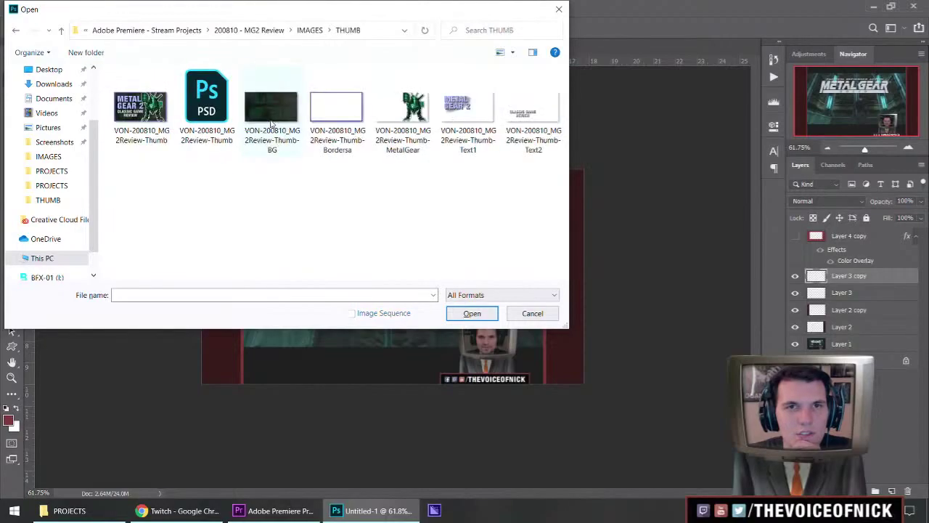
key(BackSpace)
double_click(168, 113)
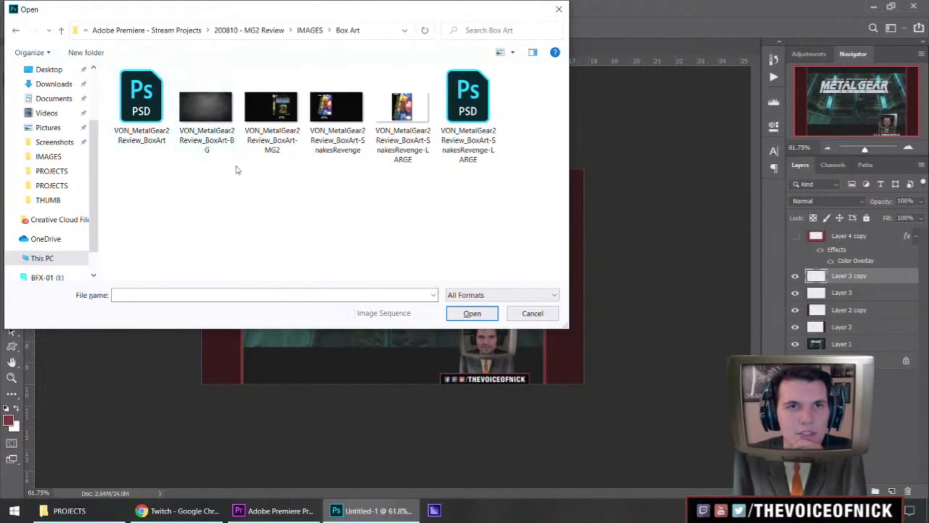
double_click(161, 129)
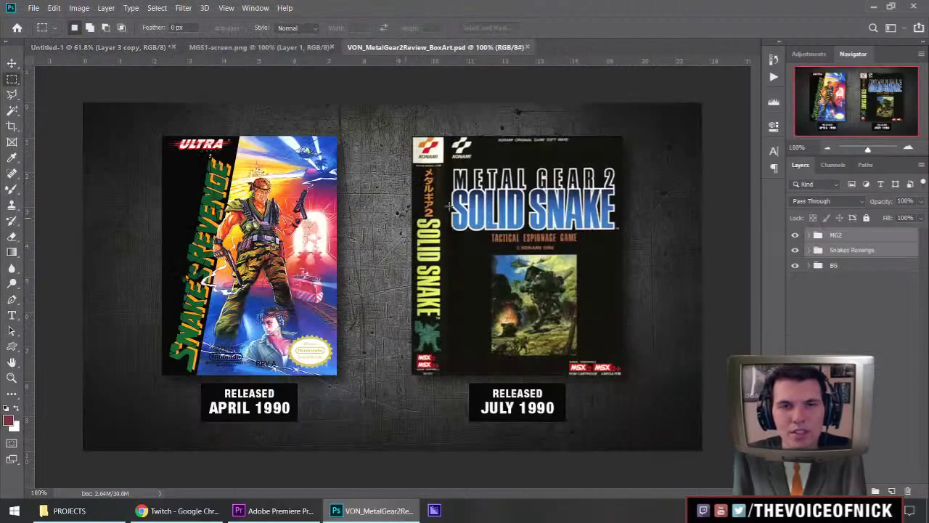
- Show only the BG group in the box art document and select it
drag(392, 48, 570, 48)
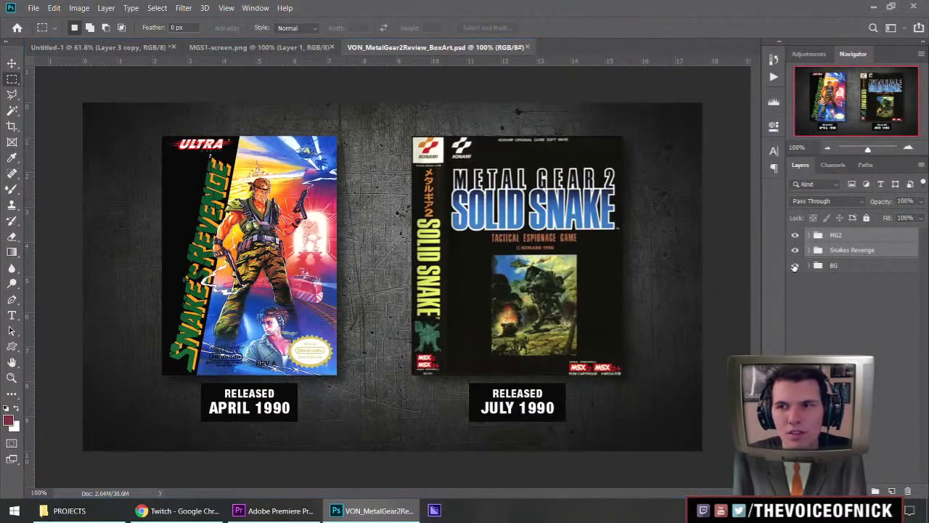
alt+click(795, 266)
click(843, 267)
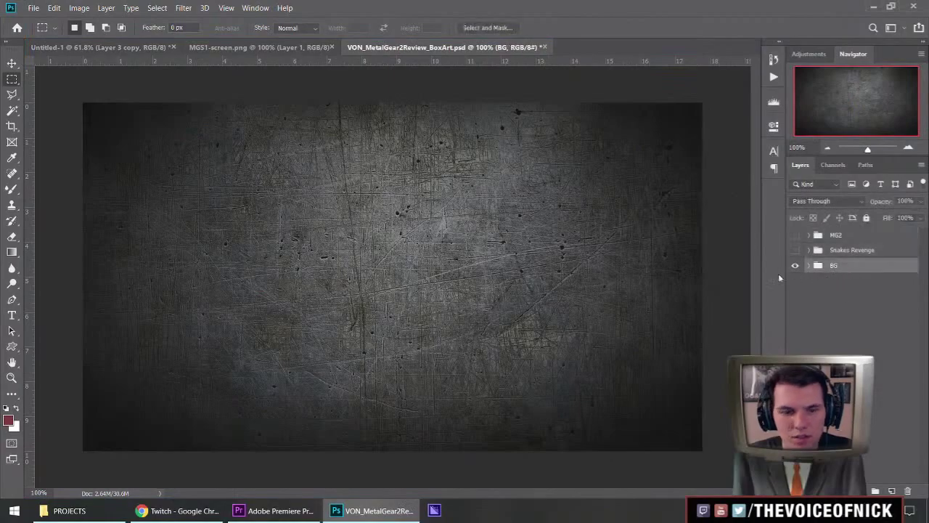
- Add an empty layer directly above Layer 1 in Untitled-1
key(ctrl+Tab)
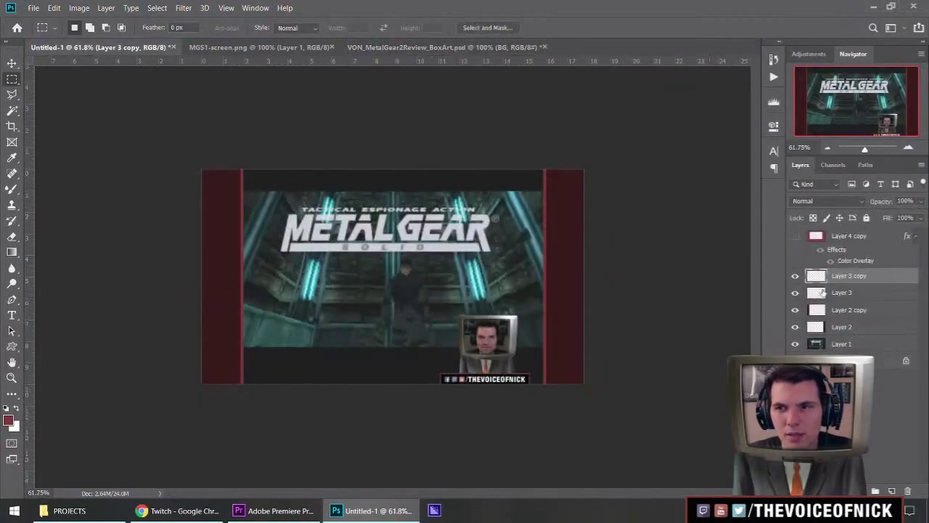
click(847, 328)
click(845, 343)
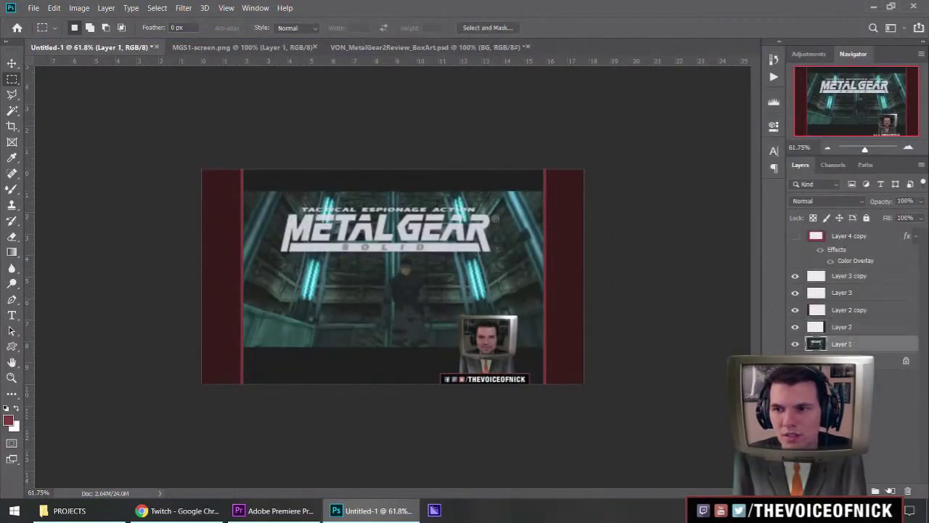
click(891, 490)
key(ctrl+v)
key(ctrl+t)
key(Escape)
- Copy the entire scratched-metal background from VON_MetalGear2Review_BoxArt.psd
key(ctrl+Tab)
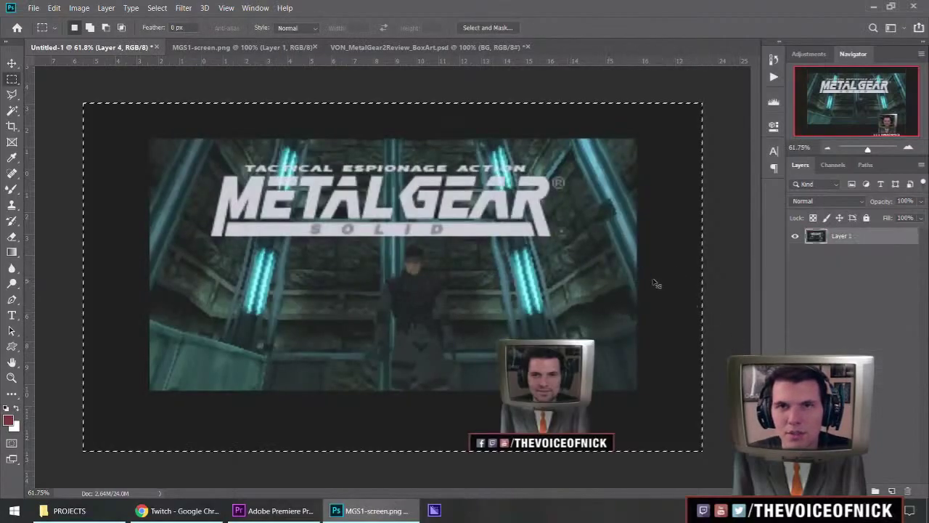
key(ctrl+Tab)
key(ctrl+a)
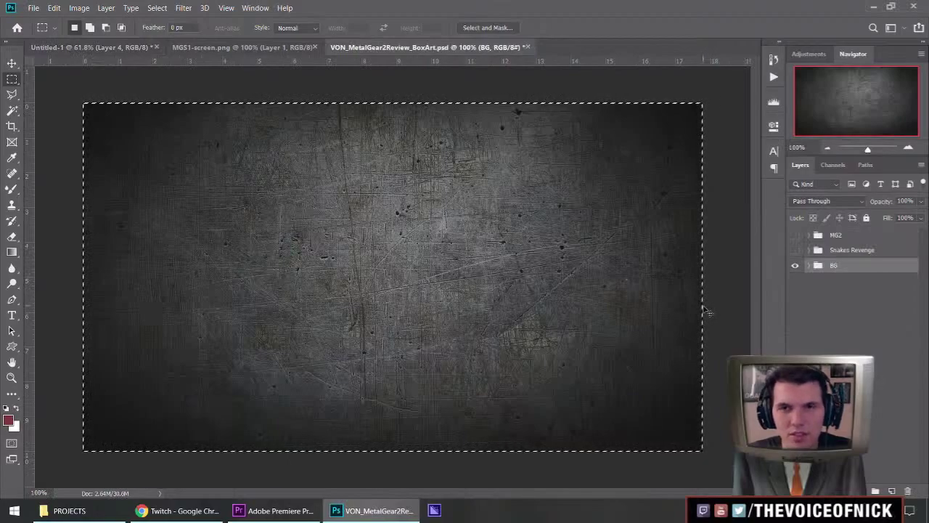
- Close the MGS1-screen.png document and return to Untitled-1
key(ctrl+Tab)
key(ctrl+Tab)
key(ctrl+w)
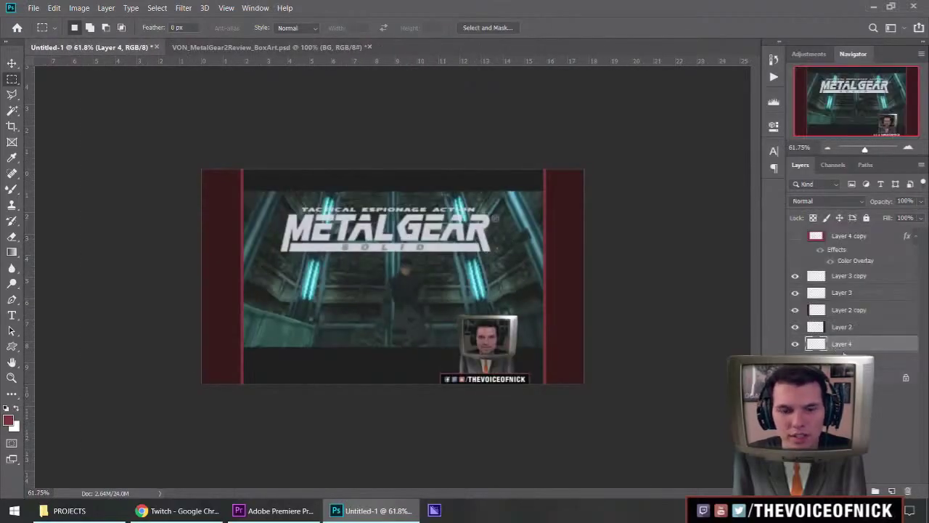
- Paste the scratched-metal texture into Layer 4 and move that layer above Layer 3 copy
key(ctrl+v)
key(ctrl+t)
key(Return)
drag(833, 349, 840, 277)
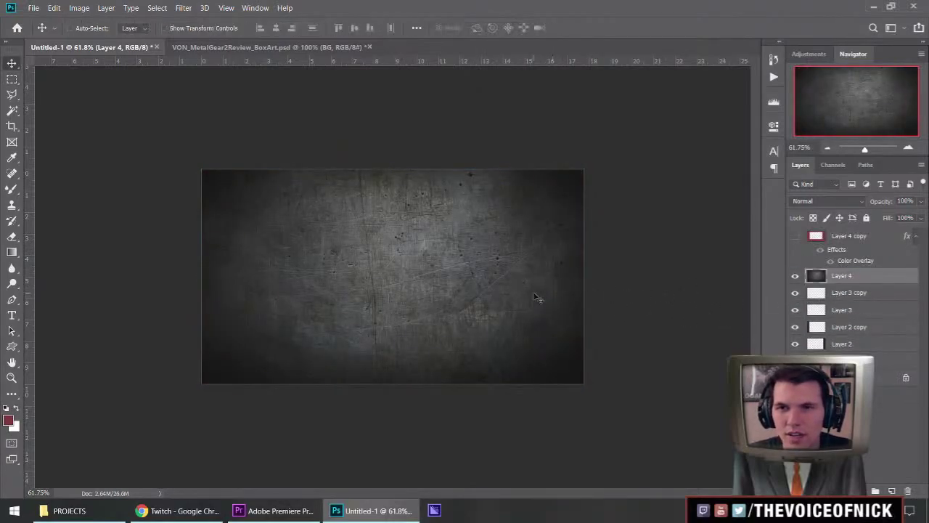
- Delete the metal texture on Layer 4 everywhere outside the two side strips of Layer 2 and Layer 2 copy, and clear the selection
key(m)
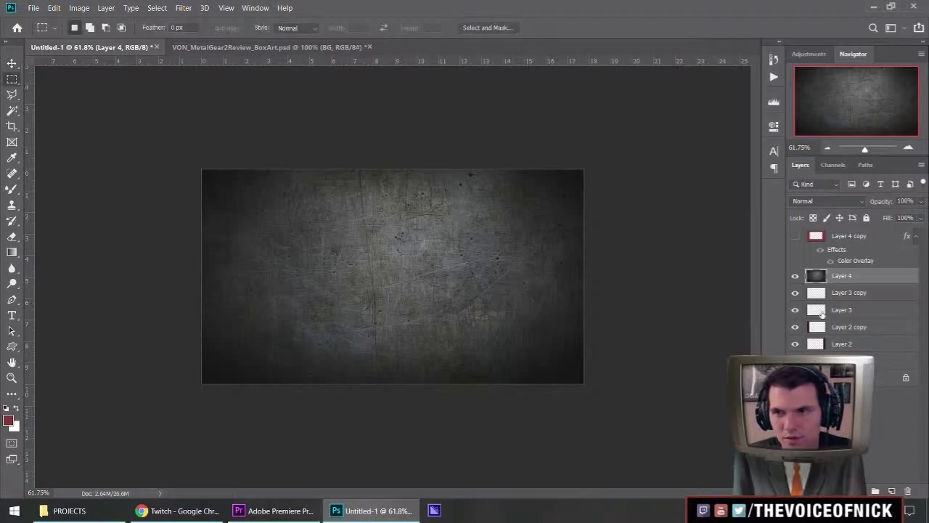
key(v)
ctrl+click(816, 345)
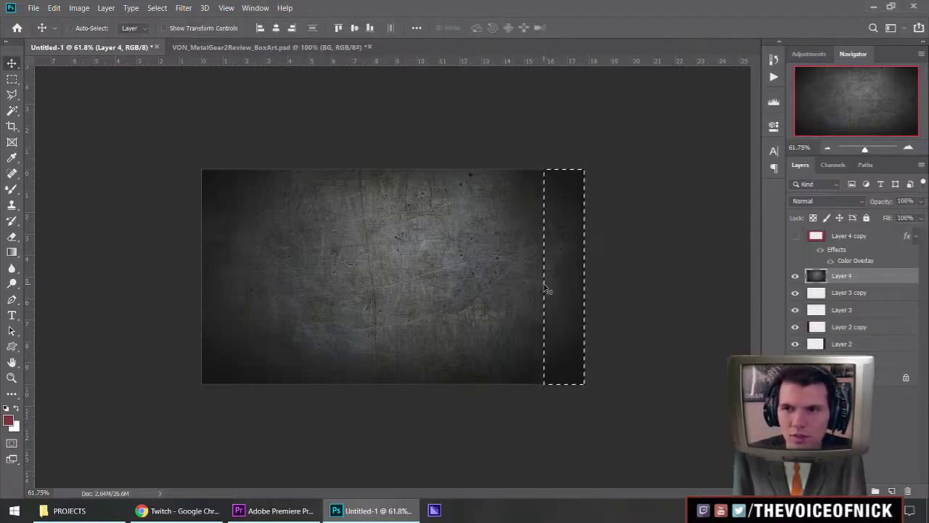
ctrl+shift+click(816, 327)
key(ctrl+shift+i)
key(Delete)
key(m)
click(533, 392)
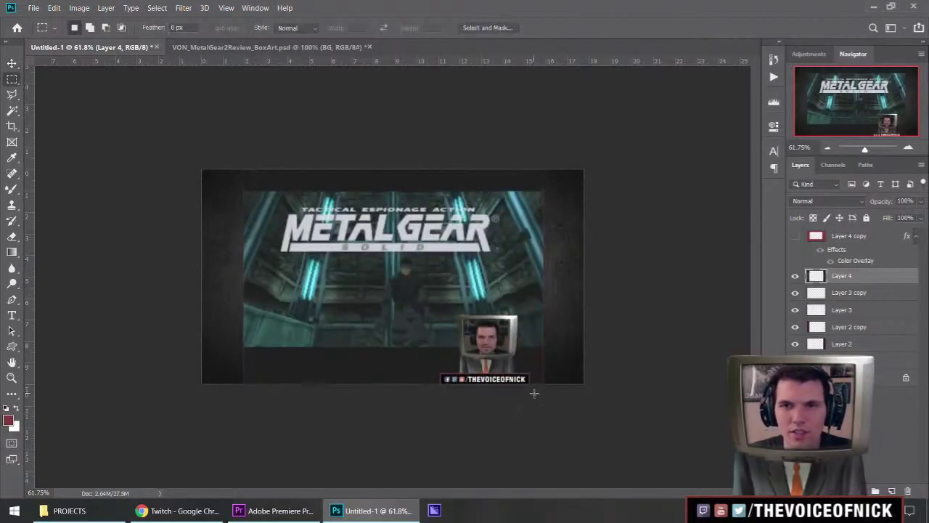
- Move the left maroon strip, Layer 2 copy, above the metal texture and set its opacity to 49%
scroll(533, 392, down, 5)
scroll(533, 393, up, 3)
scroll(526, 263, up, 3)
scroll(526, 263, down, 4)
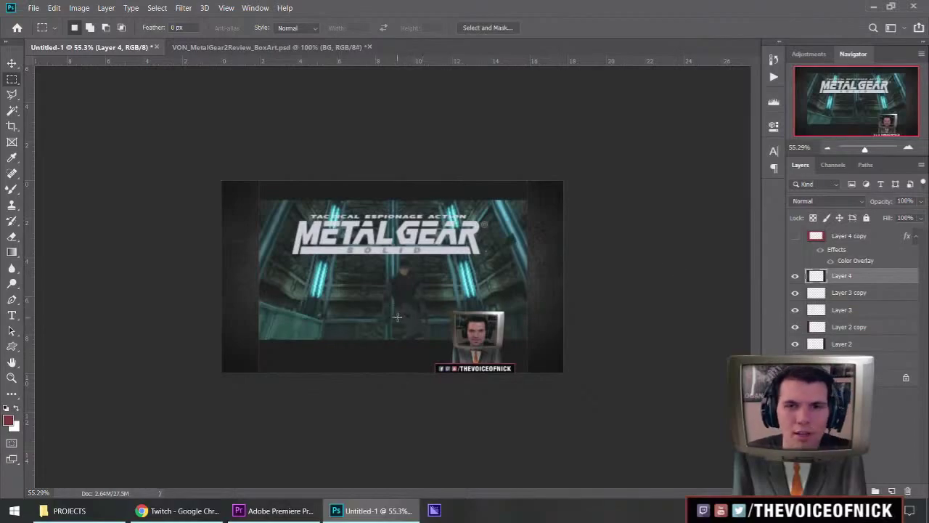
scroll(485, 318, up, 2)
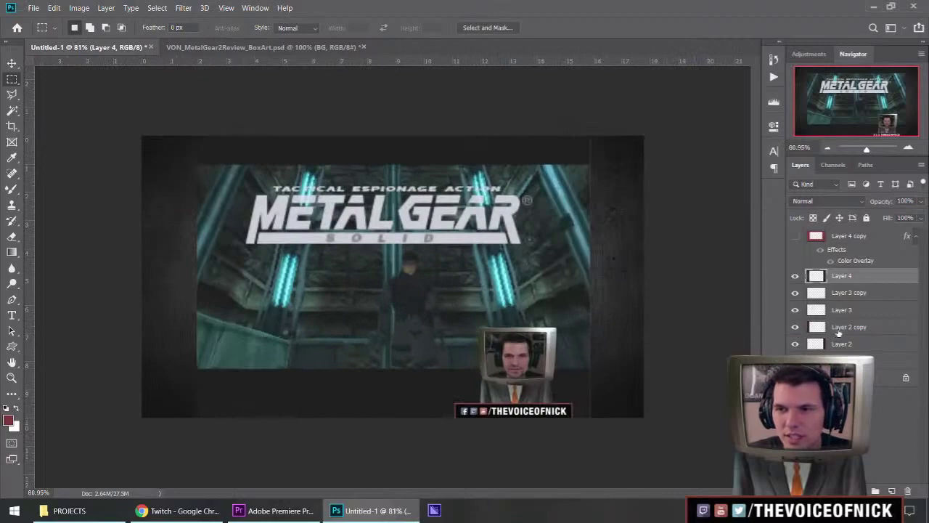
drag(838, 332, 858, 275)
drag(882, 202, 845, 207)
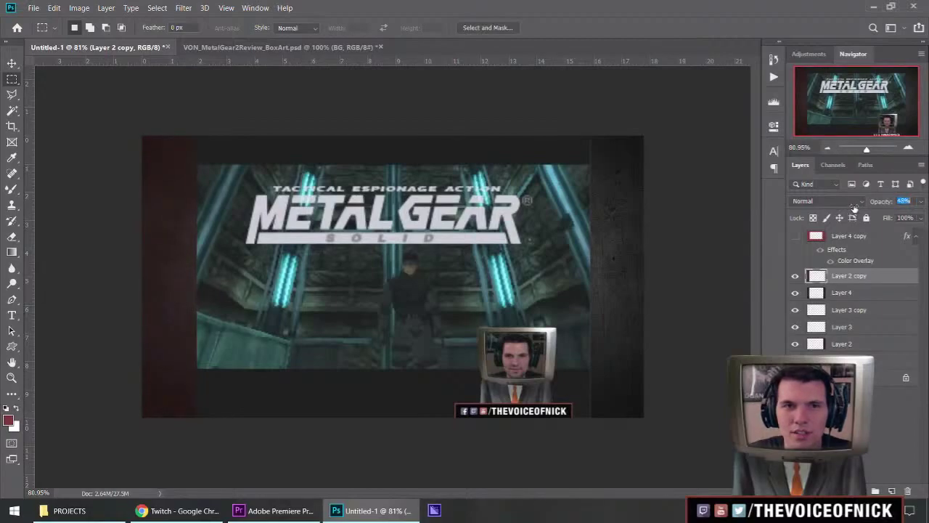
drag(854, 208, 856, 209)
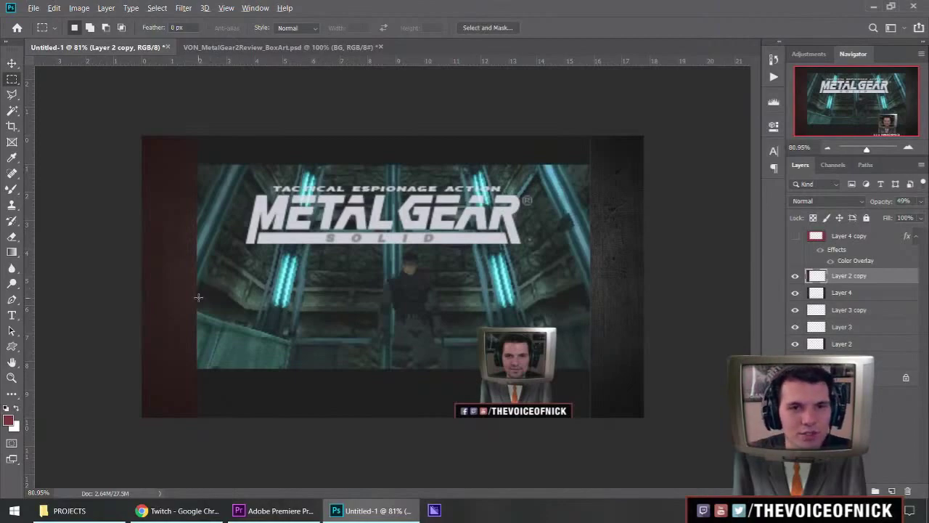
scroll(198, 297, up, 4)
drag(122, 318, 226, 301)
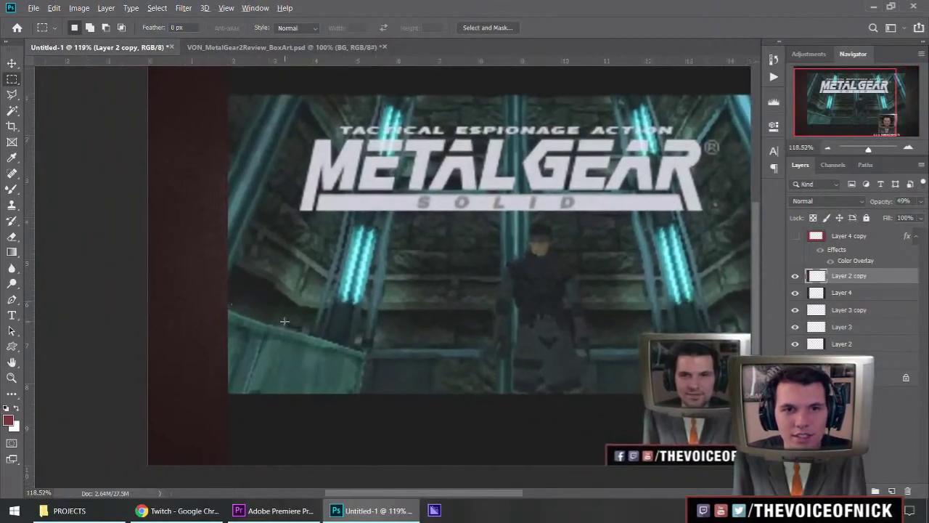
scroll(285, 321, down, 3)
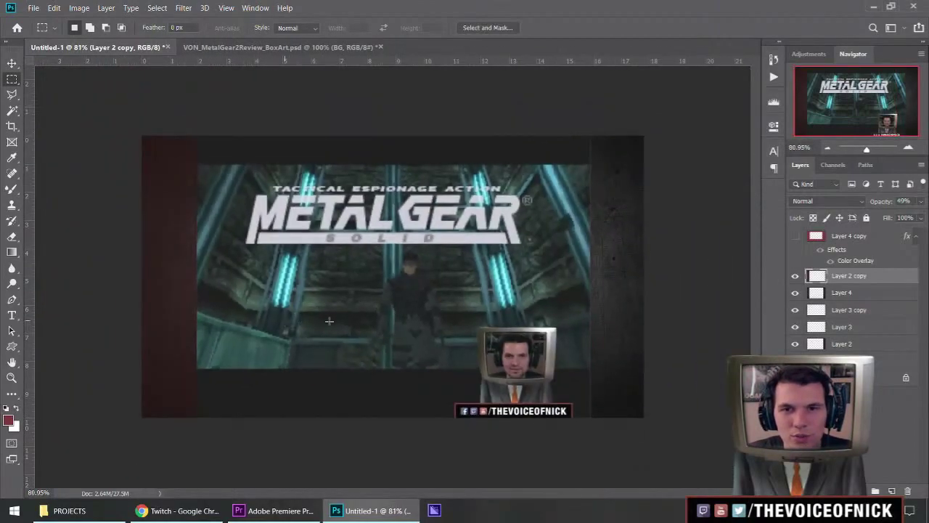
- Switch to Chrome, open a new maximized browser window and go to images.google.com
click(179, 510)
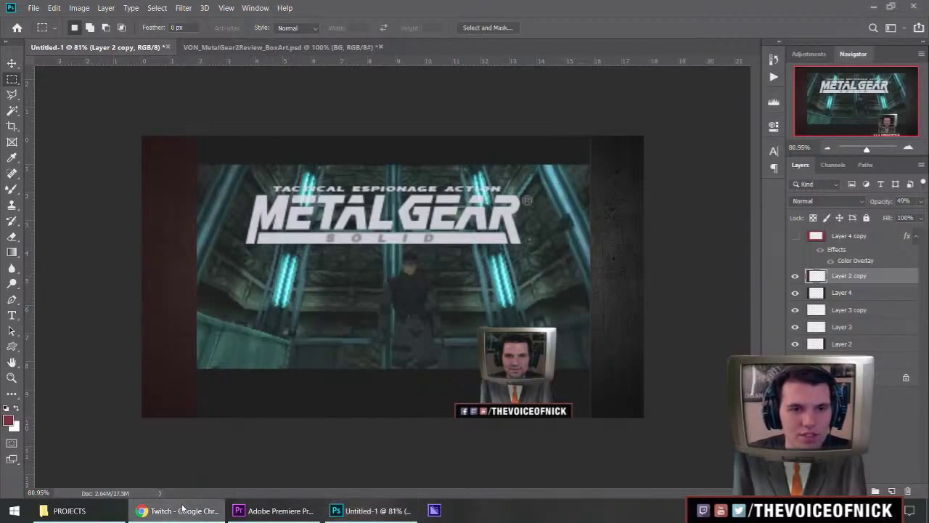
key(ctrl+n)
drag(174, 196, 266, 5)
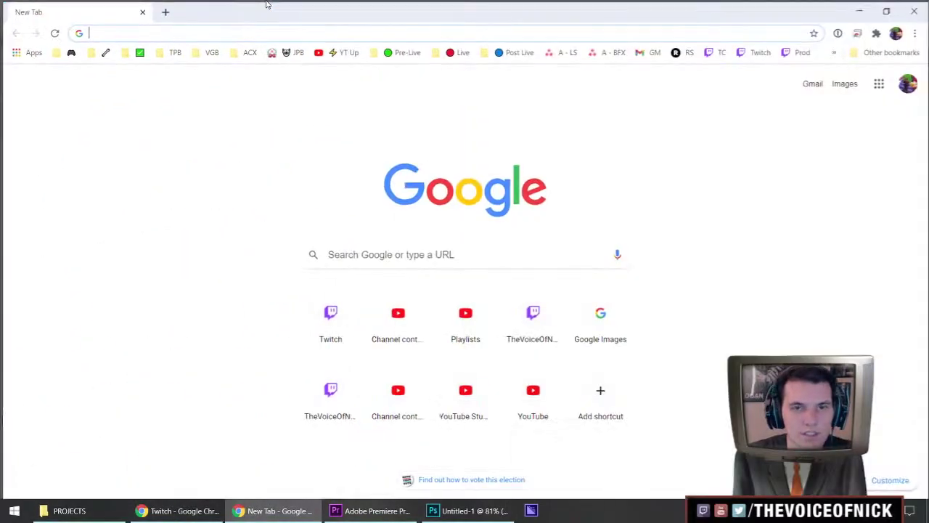
text(imahges)
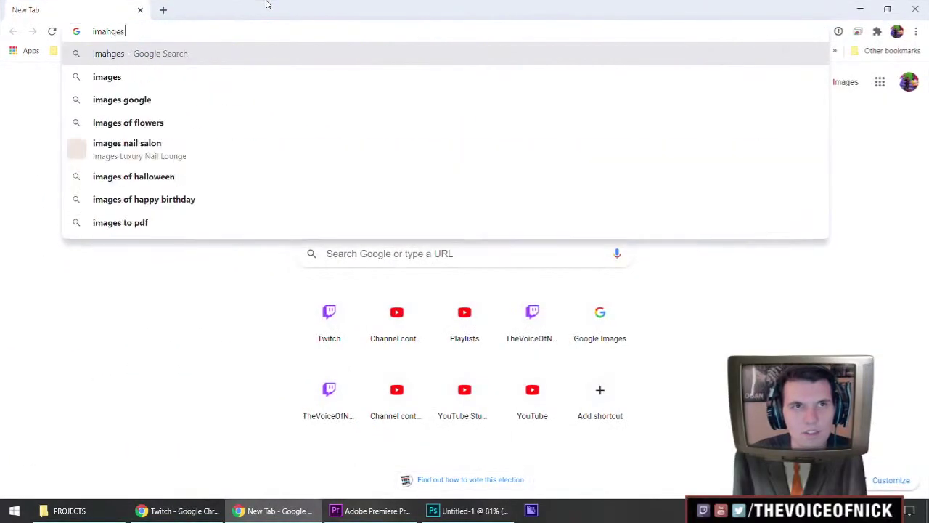
key(BackSpace)
key(BackSpace)
key(BackSpace)
key(BackSpace)
text(ges.google.com)
key(Return)
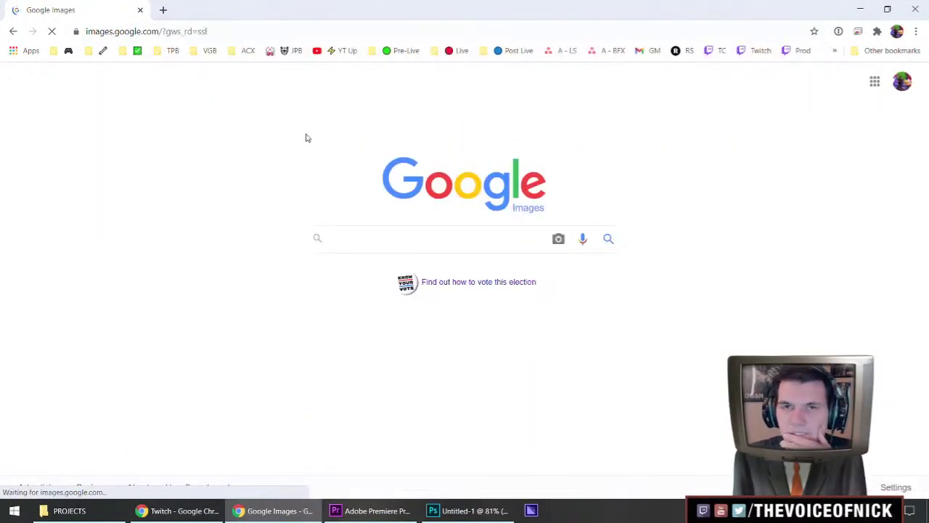
- Search Google Images for "movie theater curtains"
click(385, 242)
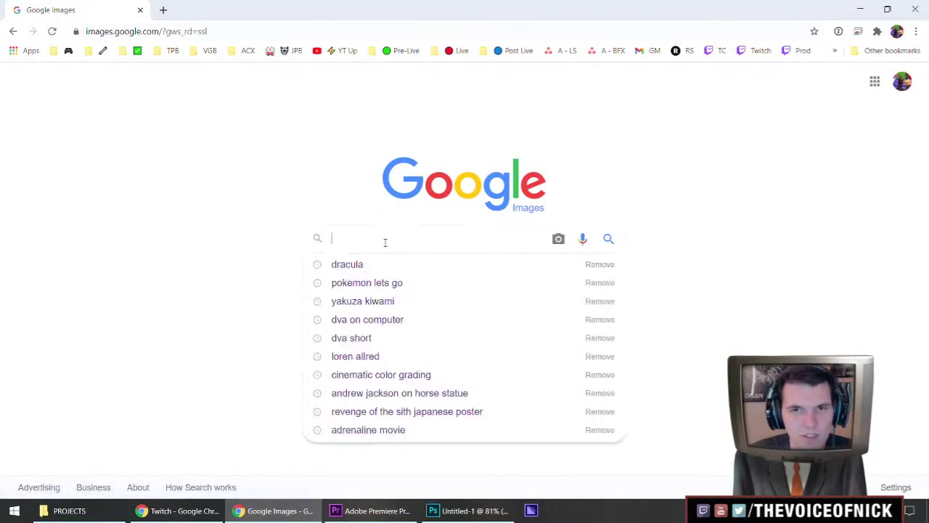
text(movie theater curt)
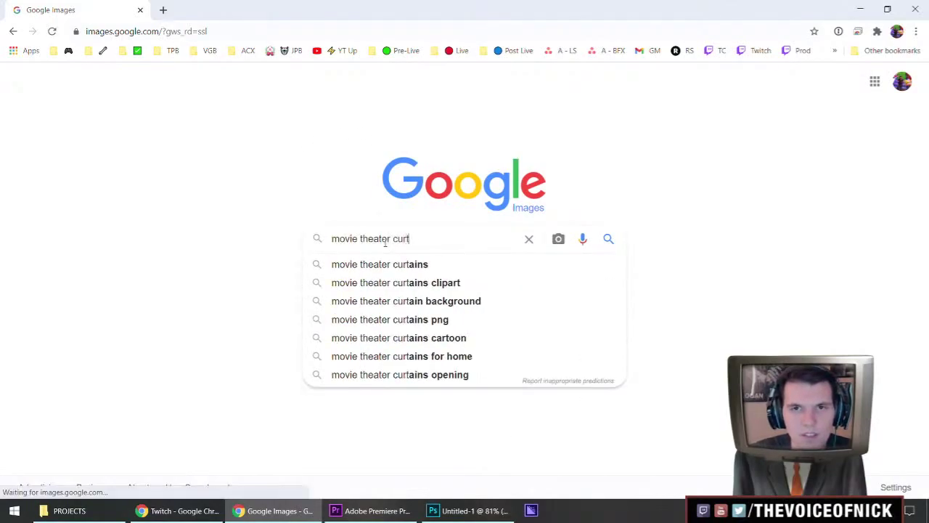
text(ains)
key(Return)
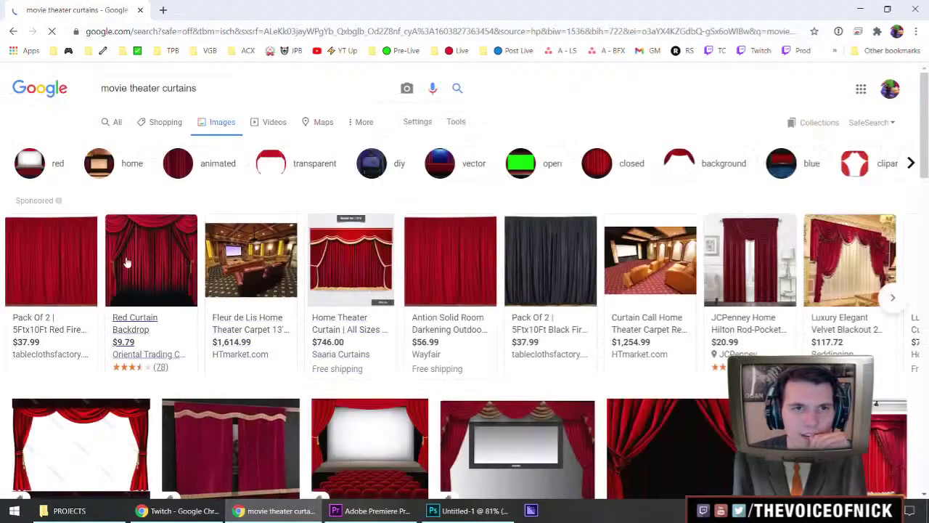
- Examine the curtain image results, checking the frame graphic in Photoshop for comparison, to find a suitable side-strip texture
mouse_move(83, 260)
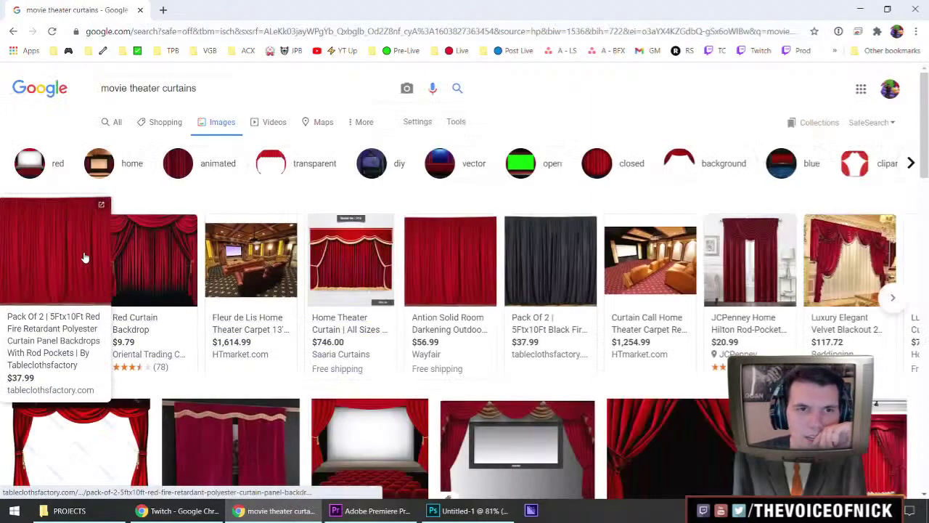
mouse_move(173, 251)
scroll(392, 269, down, 5)
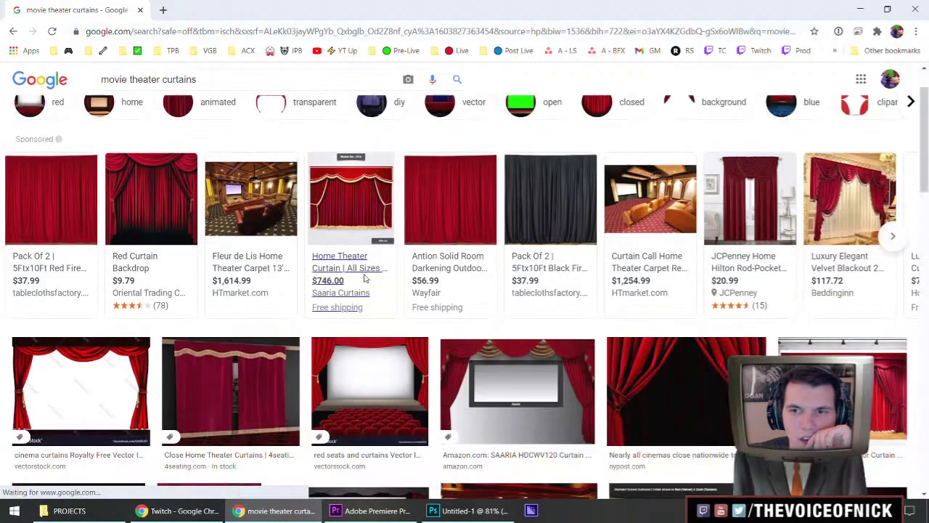
scroll(375, 263, up, 1)
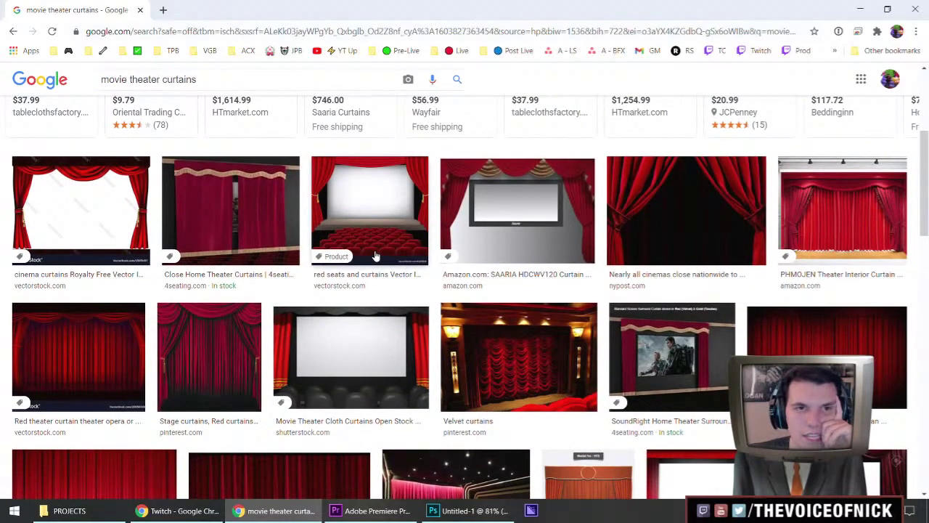
click(468, 511)
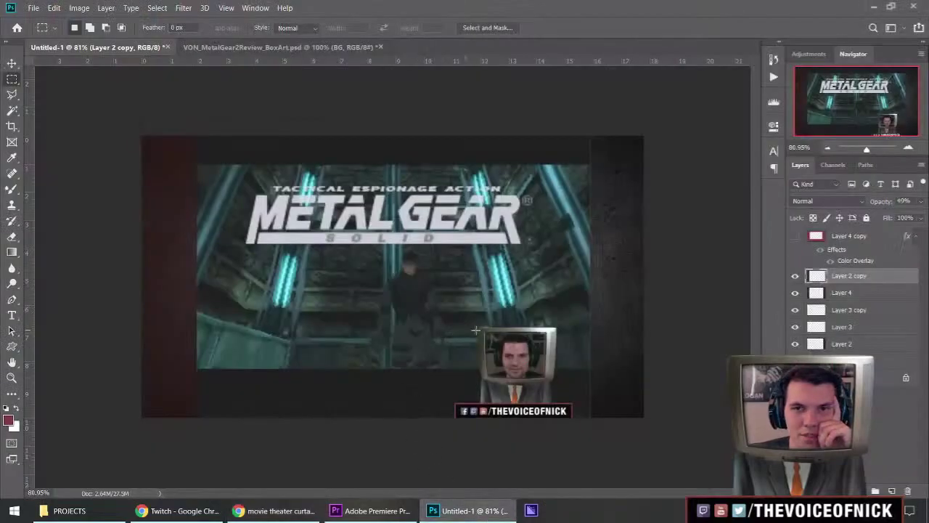
click(276, 511)
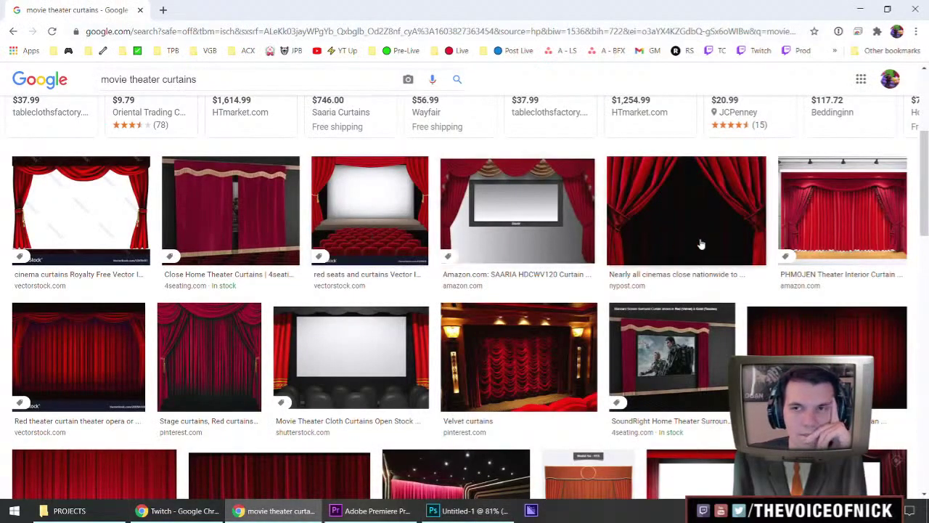
scroll(504, 228, down, 3)
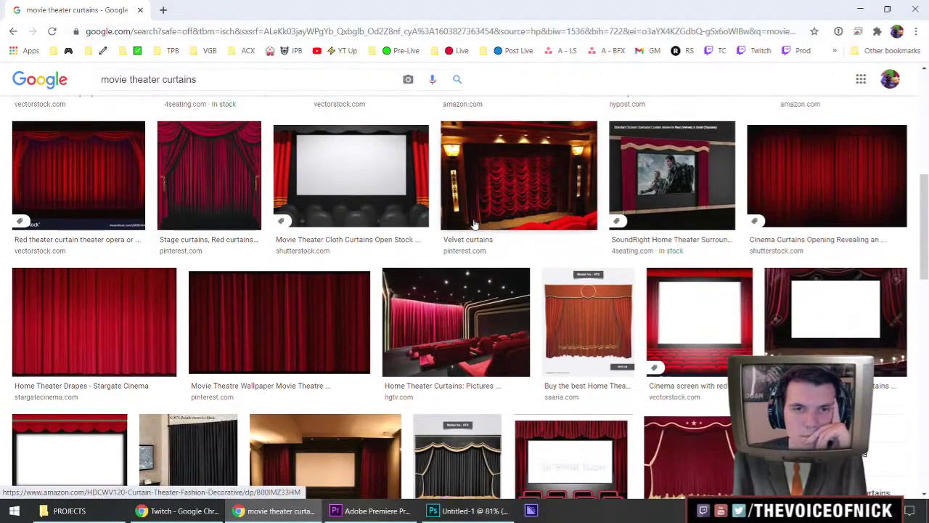
scroll(472, 225, down, 3)
scroll(412, 212, up, 3)
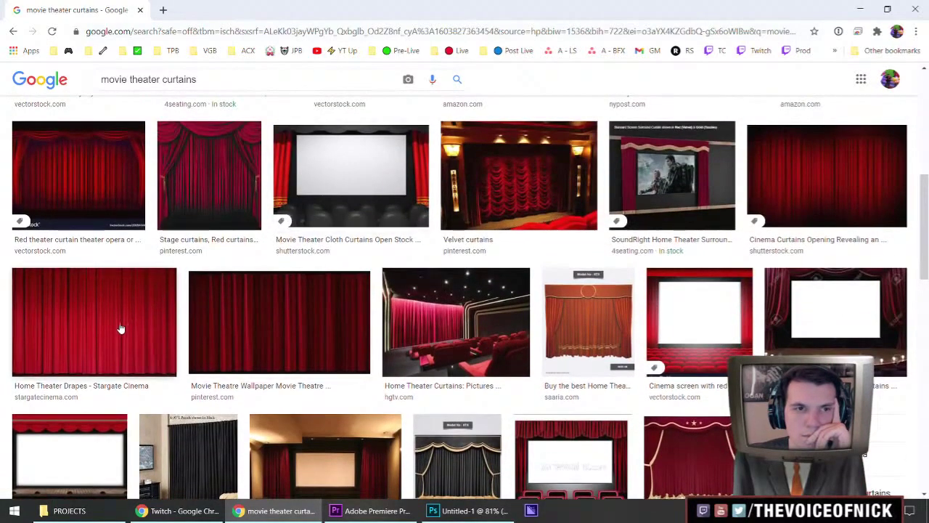
- Open the Stargate Cinema drapes, VectorStock red theater curtain and VideoHive cinema curtains results in separate background tabs
middle_click(84, 309)
scroll(108, 284, up, 5)
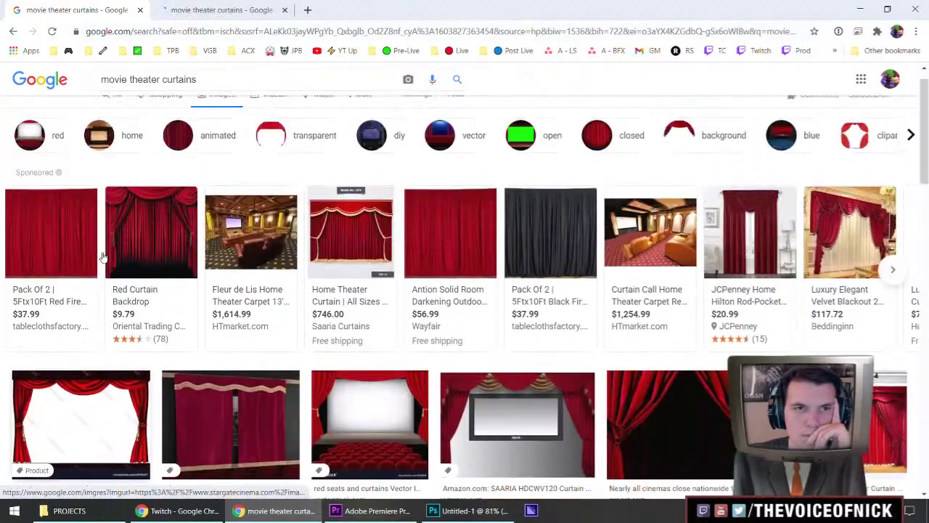
scroll(169, 284, down, 3)
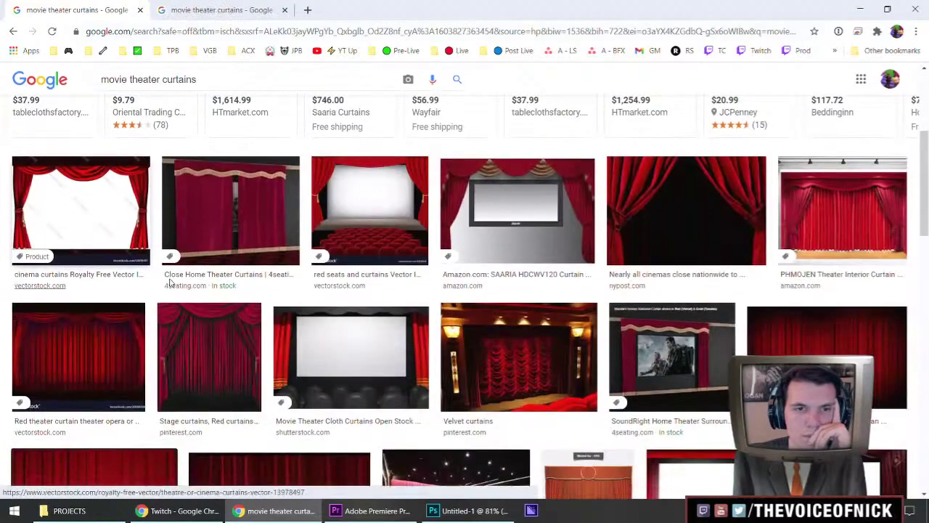
middle_click(75, 370)
scroll(167, 363, down, 4)
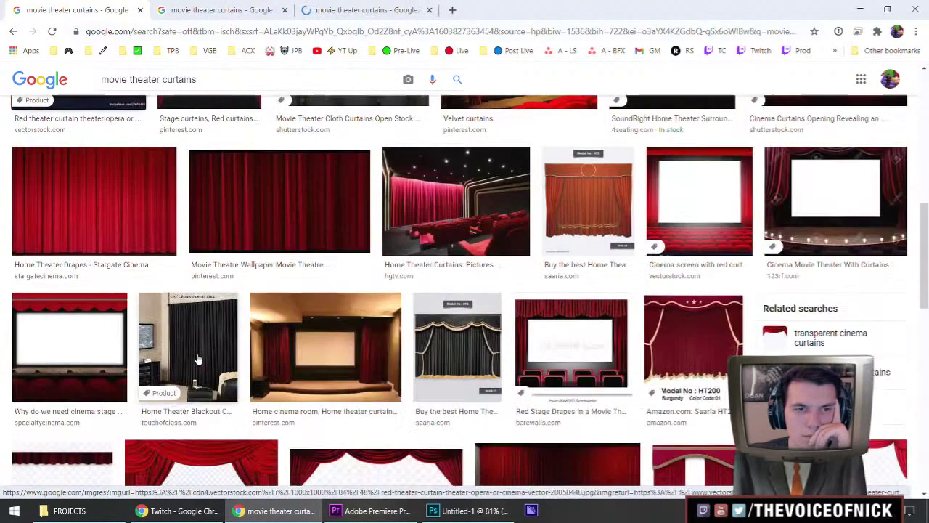
scroll(274, 331, down, 3)
middle_click(514, 271)
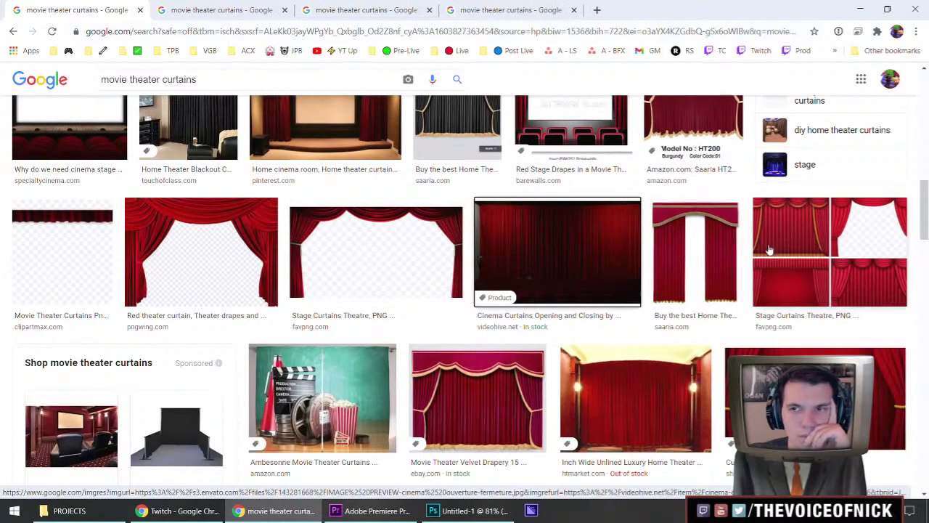
- Open the Clean PNG red curtain and Freepik theater curtain results in further background tabs
scroll(606, 240, down, 3)
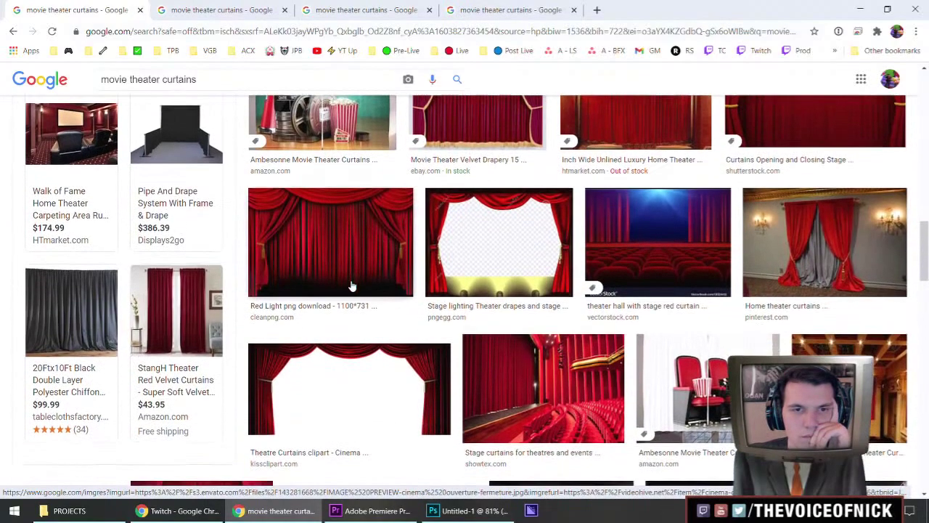
scroll(354, 300, down, 1)
middle_click(347, 268)
scroll(425, 259, down, 4)
scroll(664, 358, down, 5)
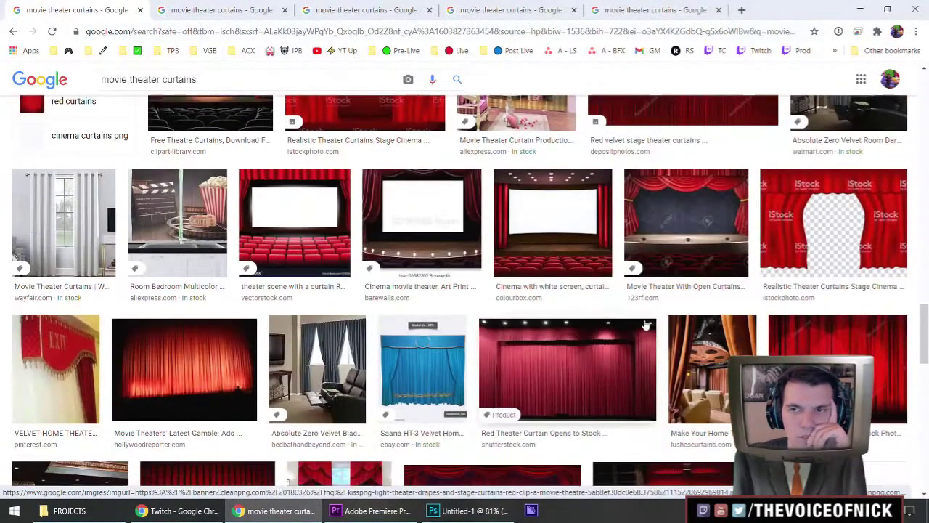
scroll(480, 295, down, 4)
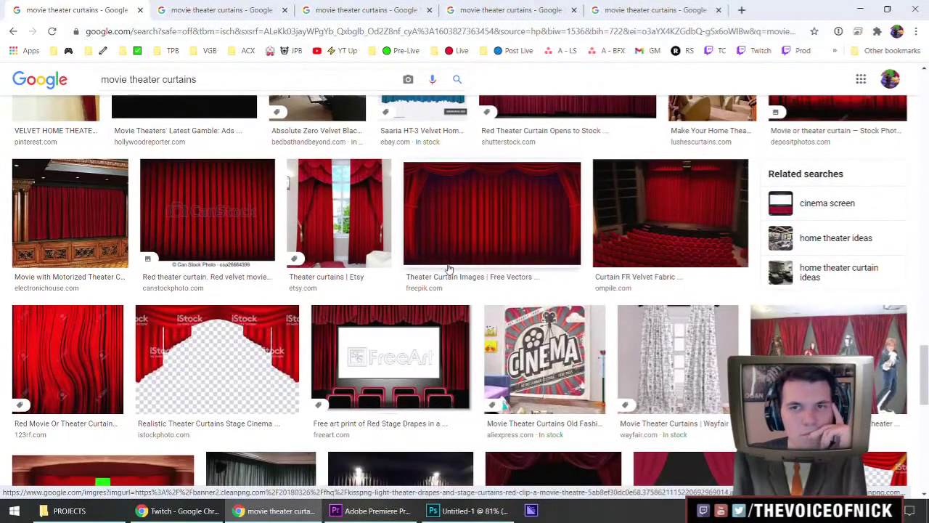
middle_click(492, 217)
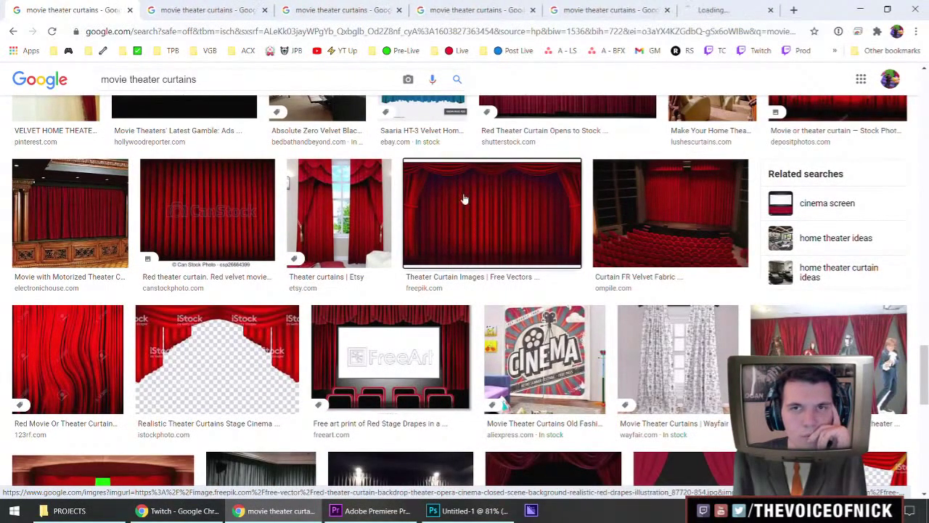
- Compare the opened Freepik, Clean PNG, VideoHive, VectorStock and Stargate Cinema curtain images for style and resolution
click(600, 9)
click(696, 6)
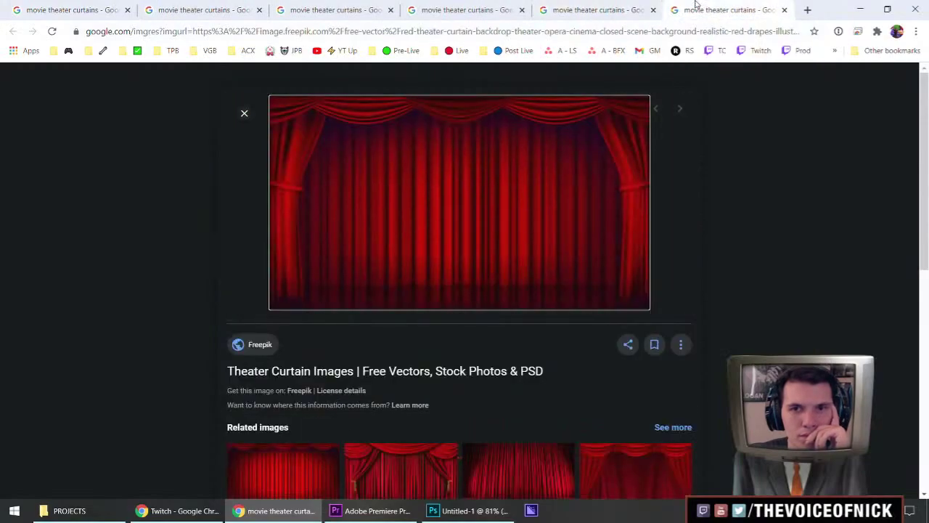
click(615, 7)
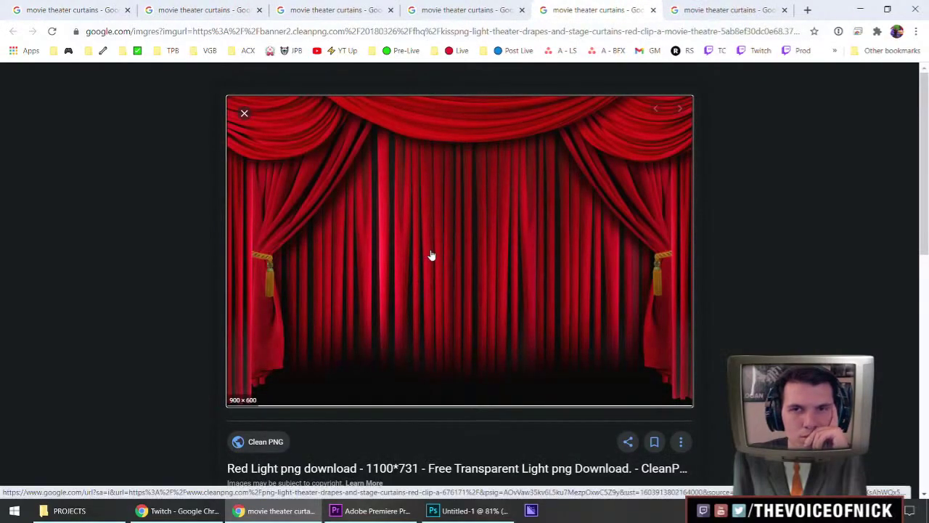
click(436, 9)
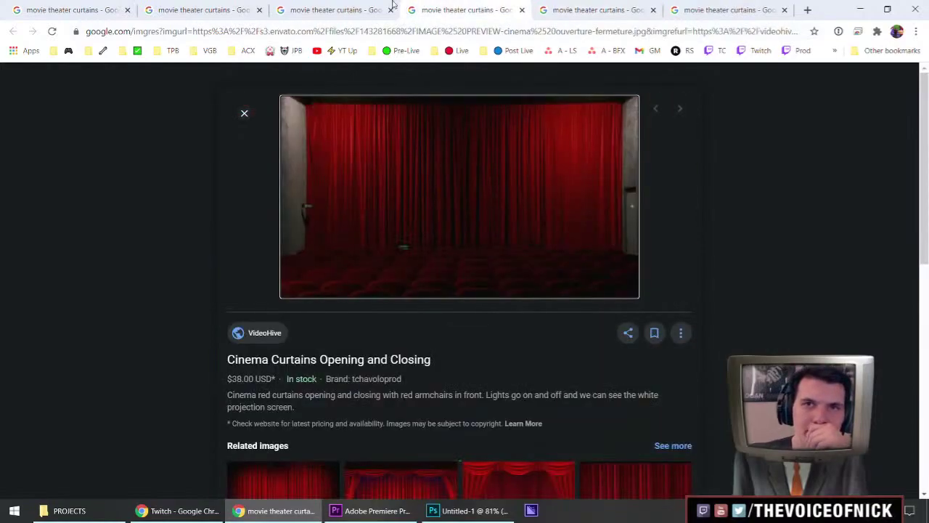
click(336, 7)
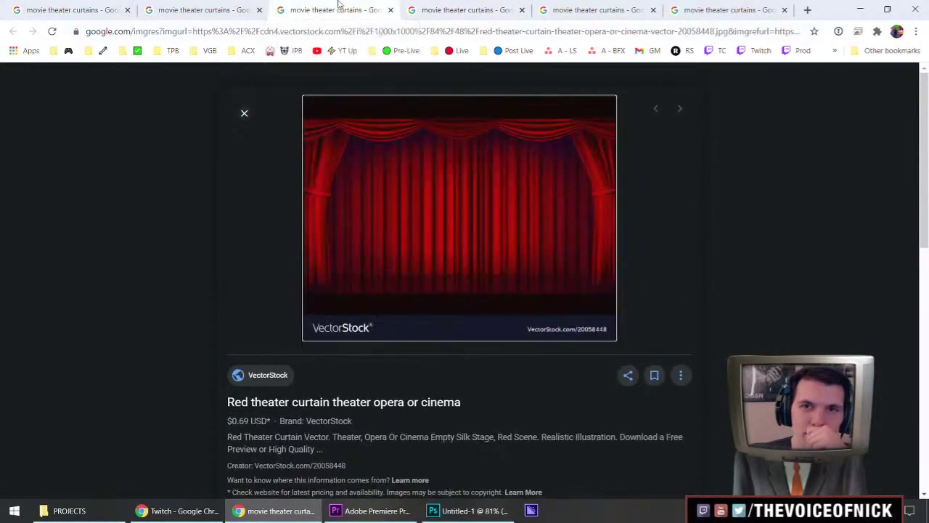
click(208, 7)
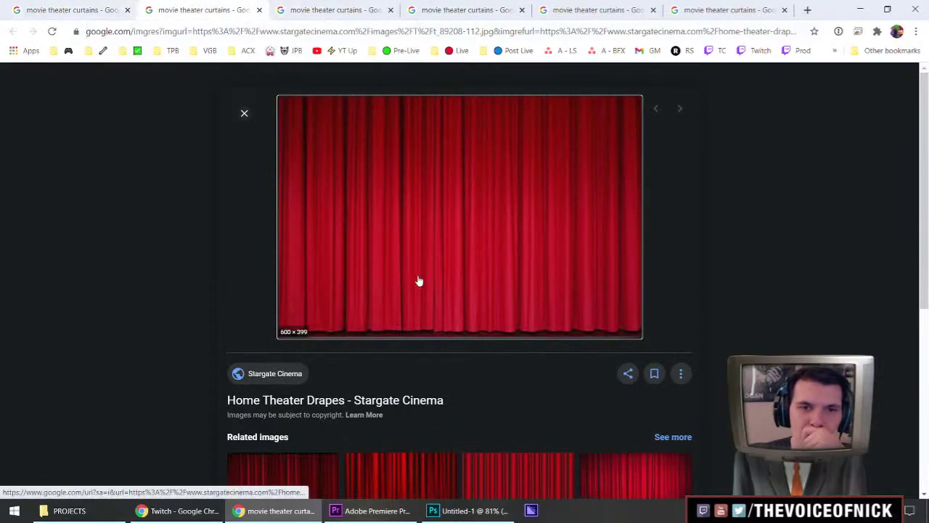
click(578, 7)
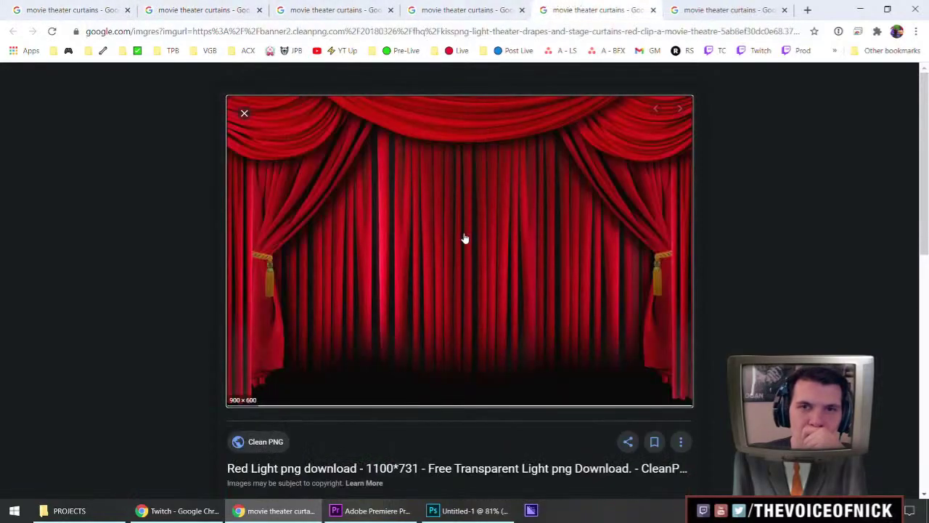
key(ctrl+shift+Tab)
key(ctrl+shift+Tab)
key(ctrl+shift+Tab)
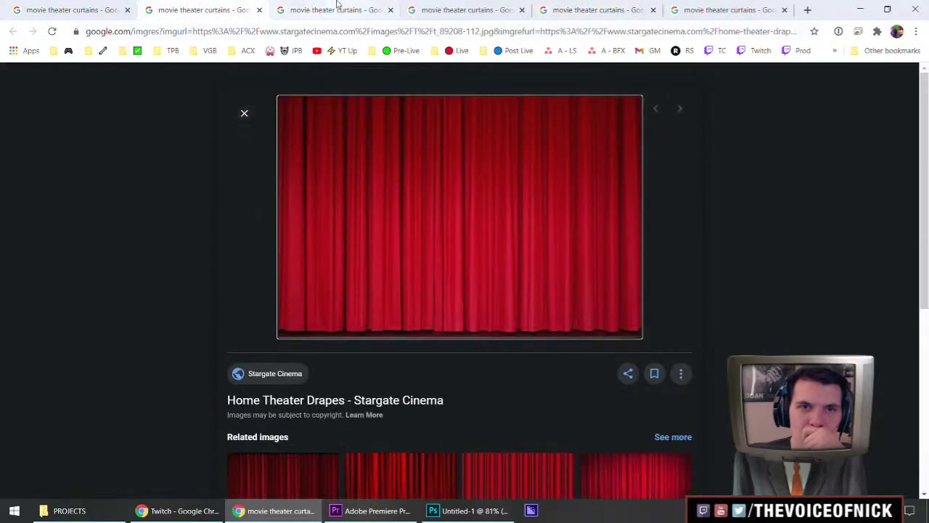
- Open the Stargate Cinema Home Theater Drapes page, look through its drapery listings for curtain images, and close the page
click(327, 400)
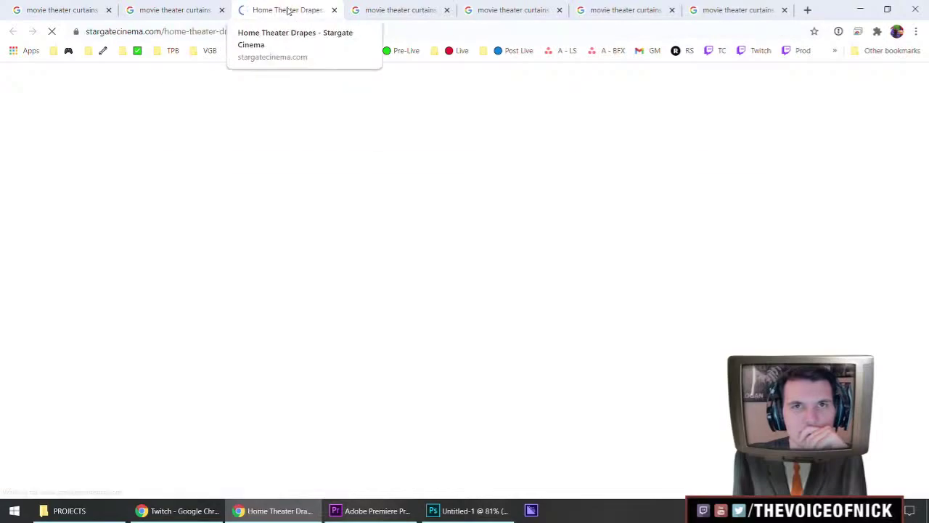
scroll(376, 314, down, 4)
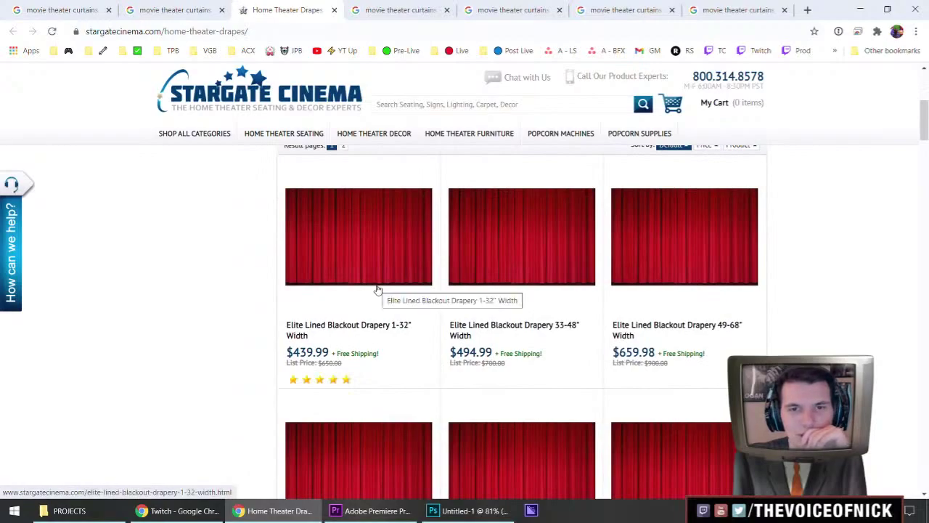
scroll(378, 290, down, 1)
scroll(376, 289, up, 1)
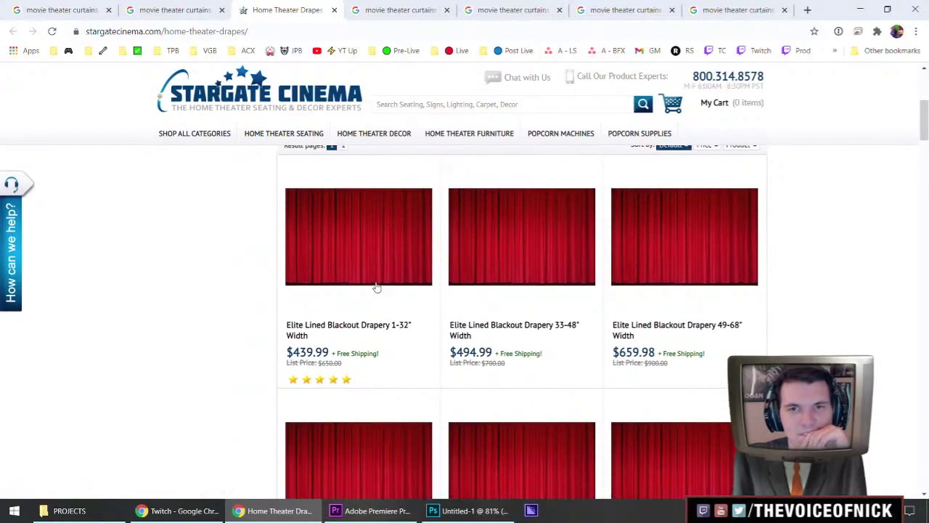
scroll(375, 283, down, 5)
scroll(375, 282, down, 5)
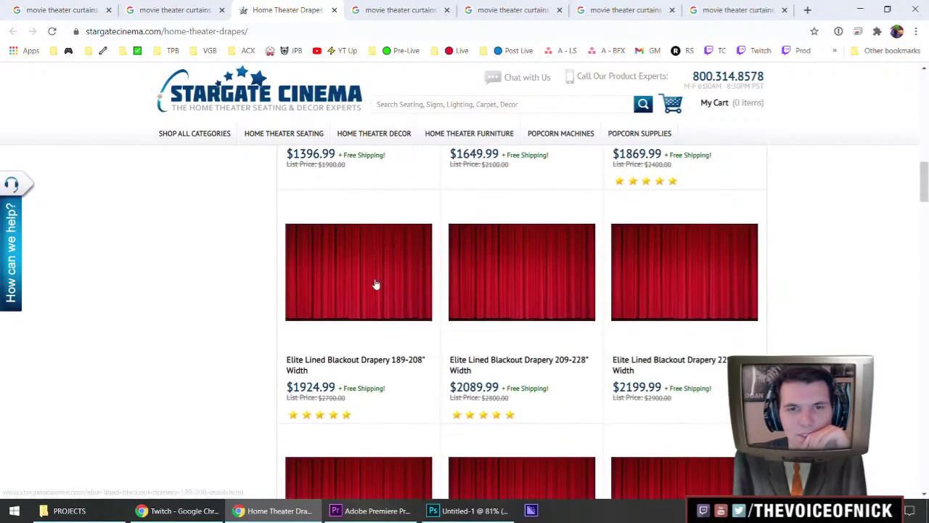
scroll(376, 276, up, 9)
scroll(377, 272, up, 10)
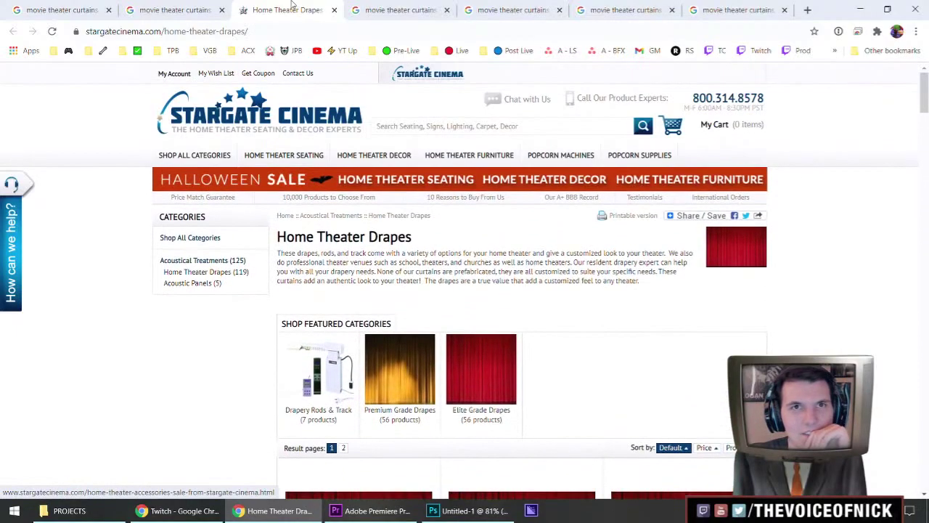
click(334, 9)
- Compare the remaining curtain image results, including VectorStock and Clean PNG, to choose one for the frame graphic
click(462, 3)
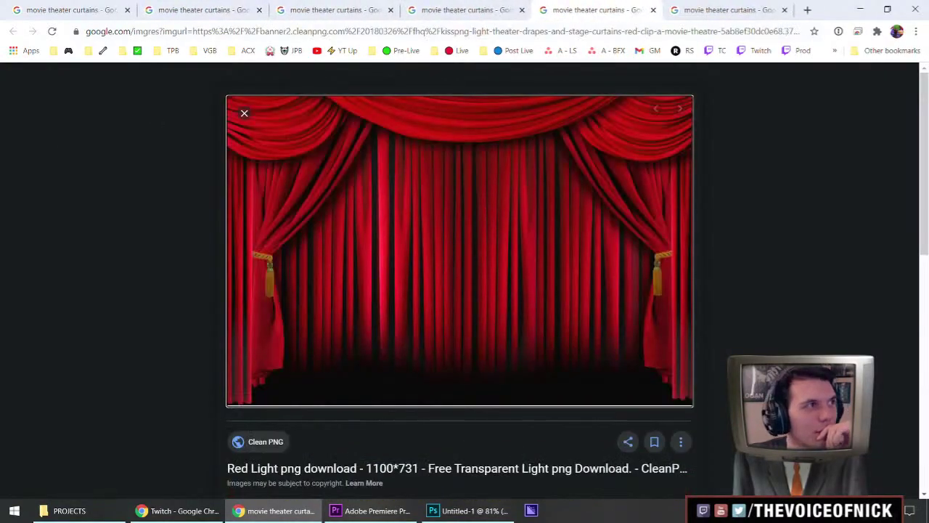
click(177, 511)
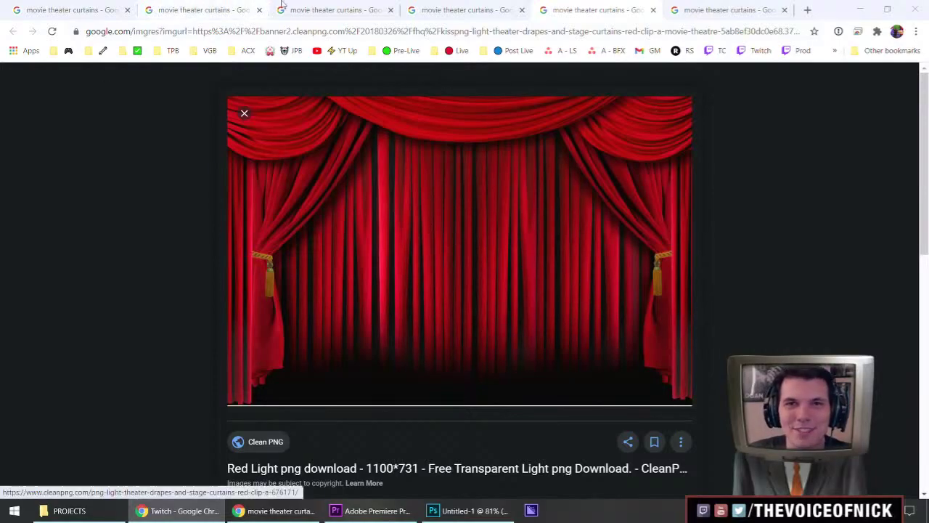
click(510, 10)
click(563, 7)
click(330, 8)
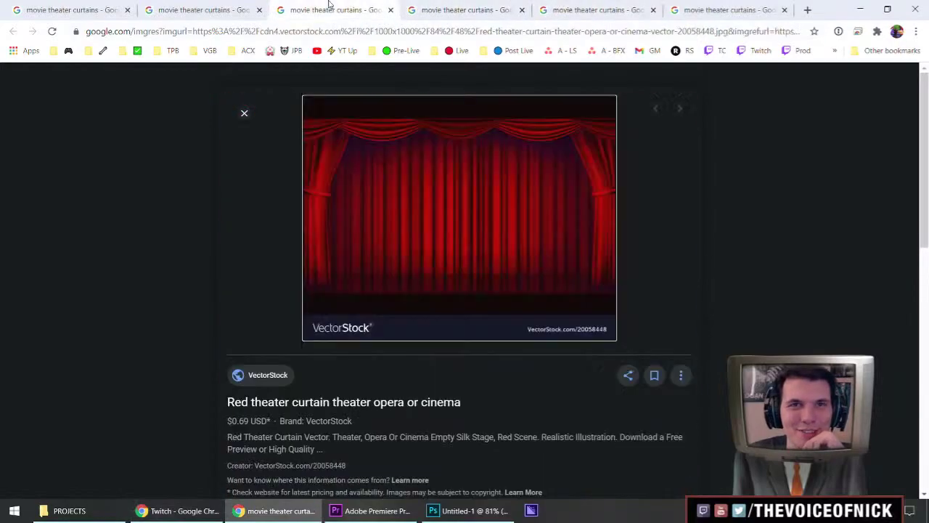
click(476, 9)
click(571, 8)
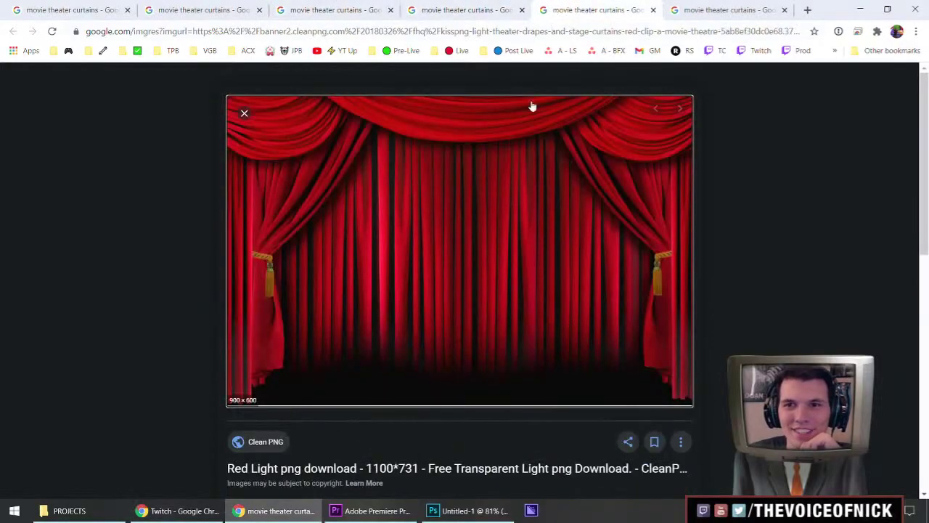
- Copy the Clean PNG red curtain image, paste it into the Photoshop frame graphic, and scale it to fill the canvas
right_click(441, 227)
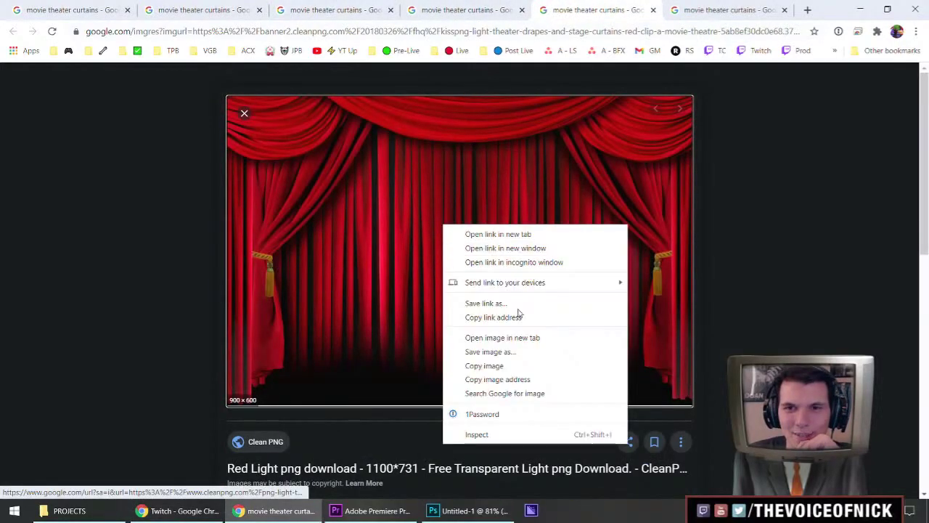
click(494, 365)
key(alt+Tab)
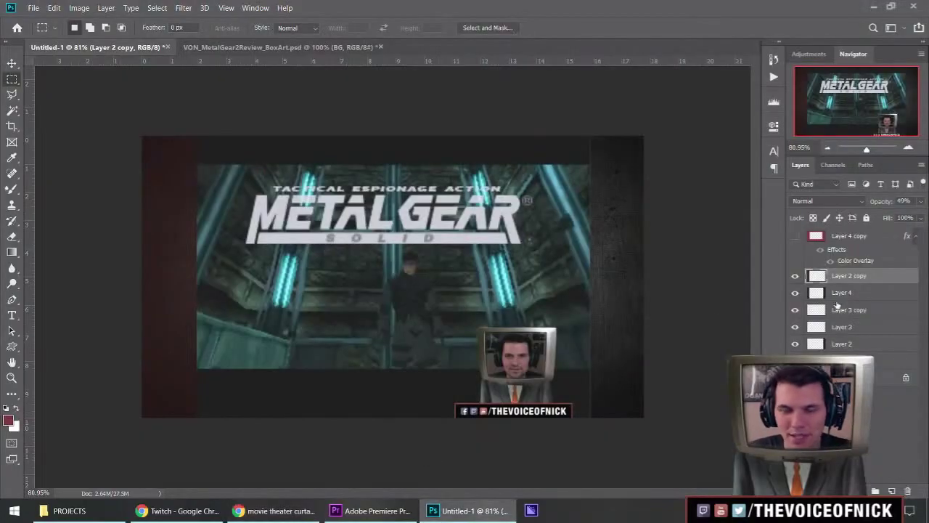
key(ctrl+v)
key(ctrl+t)
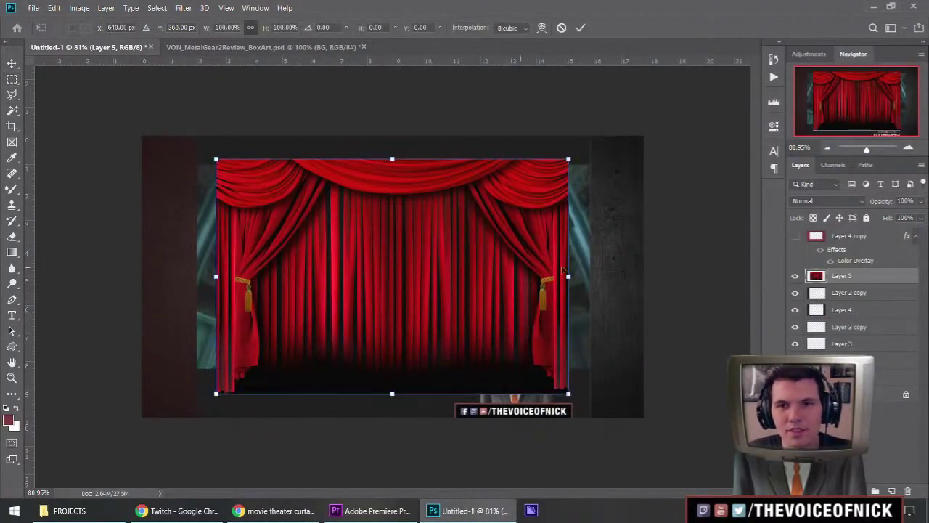
drag(569, 275, 721, 296)
key(Return)
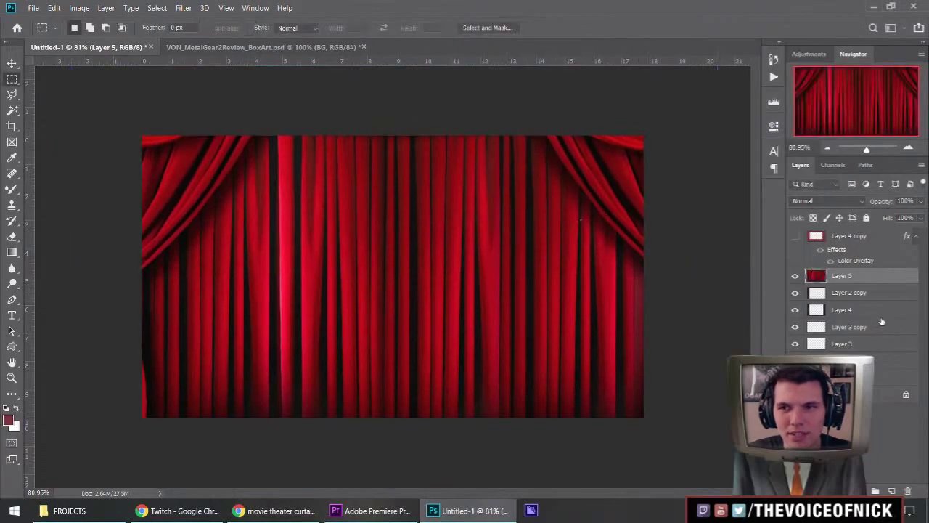
- Compare the frame graphic with and without the pasted curtain, and move the curtain layer to the top of the layer stack
click(796, 276)
click(796, 275)
click(795, 276)
click(796, 276)
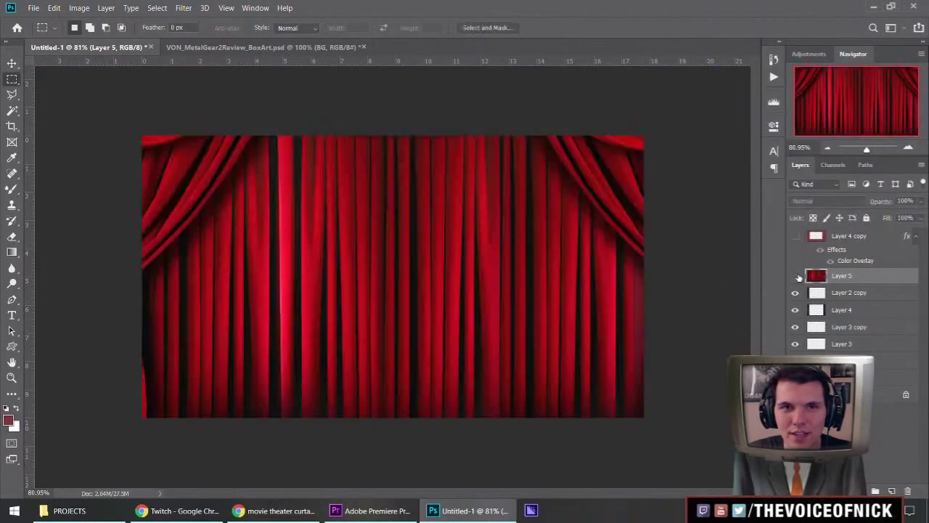
click(797, 276)
click(796, 276)
click(795, 277)
click(795, 276)
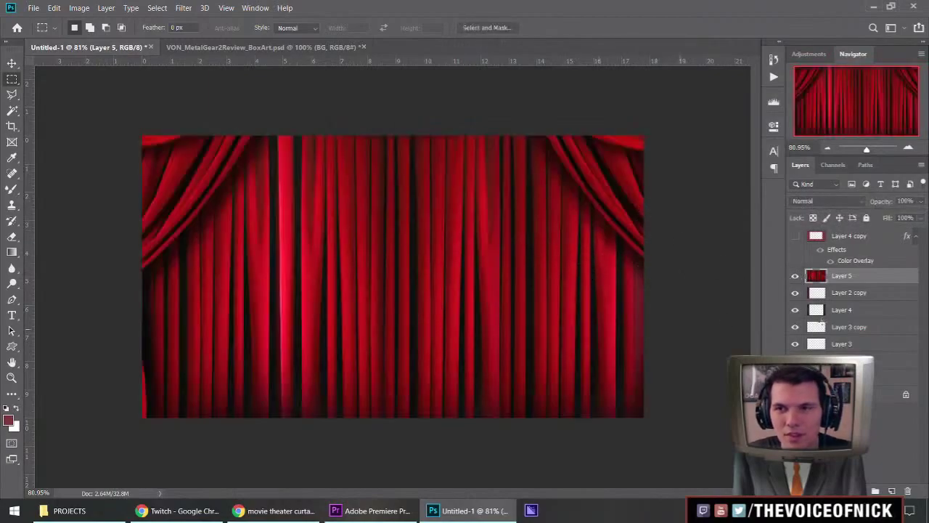
drag(834, 237, 855, 239)
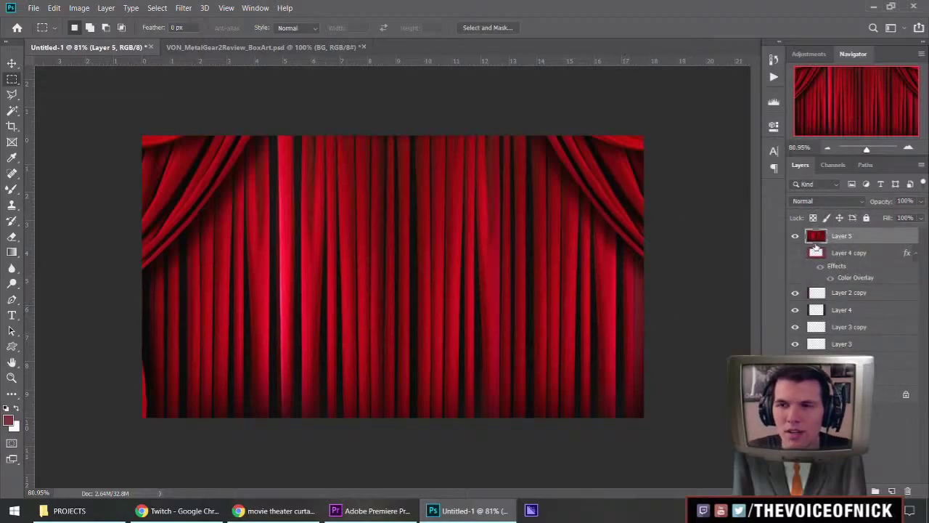
- Create a new document at the default size and paste the curtain image into it
key(ctrl+n)
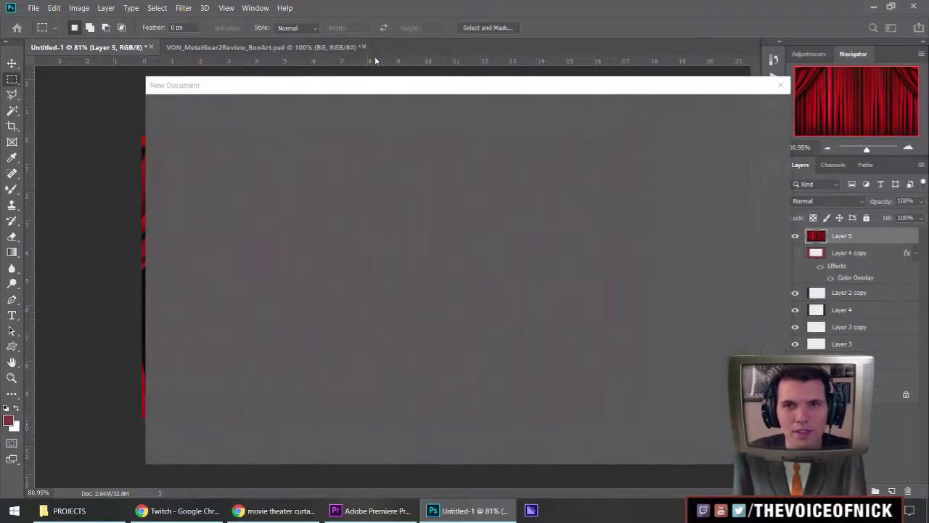
key(Return)
key(ctrl+v)
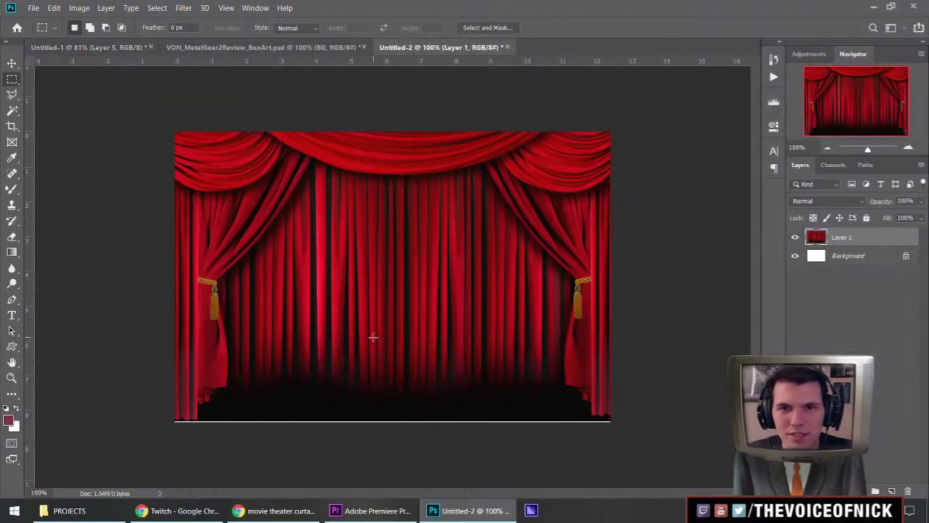
- Trace the inner edge of the right tied-back drape with the Polygonal Lasso, from the gold tieback up to the valance
scroll(394, 398, up, 6)
scroll(436, 363, down, 3)
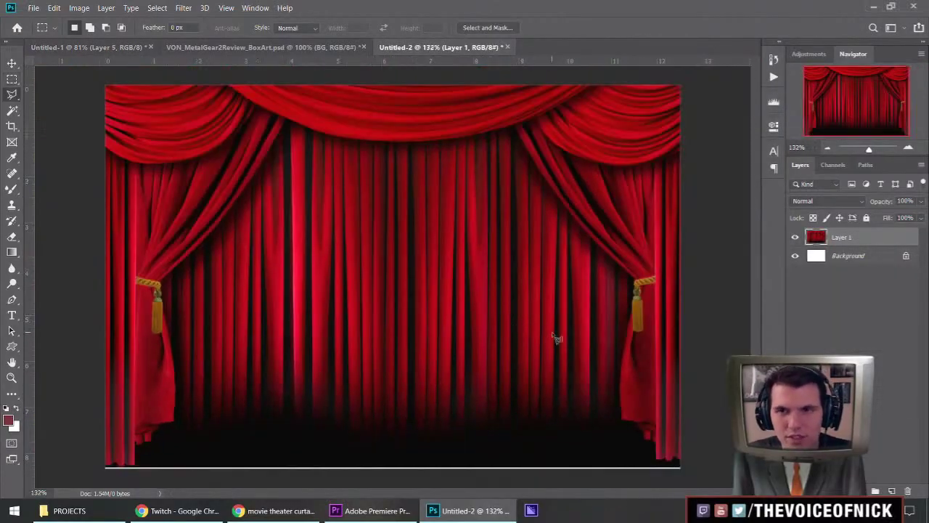
key(l)
scroll(581, 331, up, 5)
drag(607, 325, 482, 420)
drag(560, 314, 626, 413)
click(584, 400)
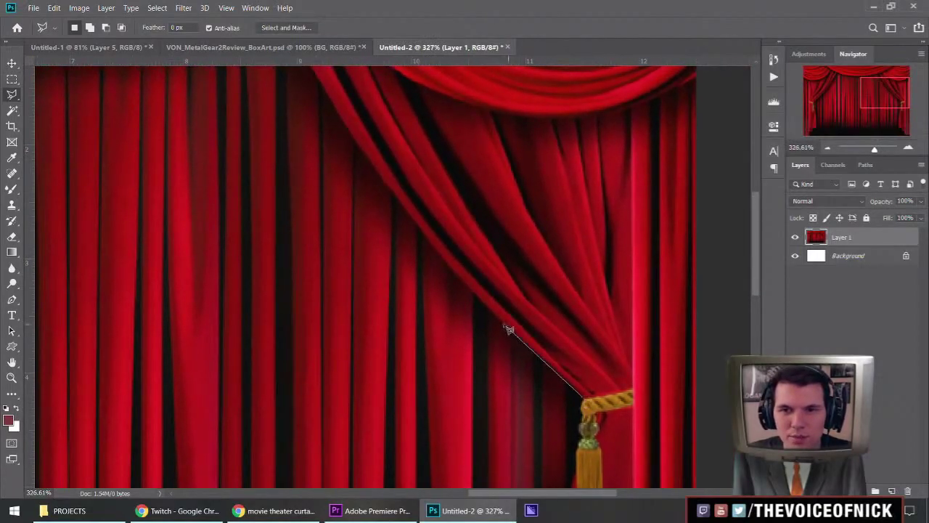
click(463, 281)
click(426, 239)
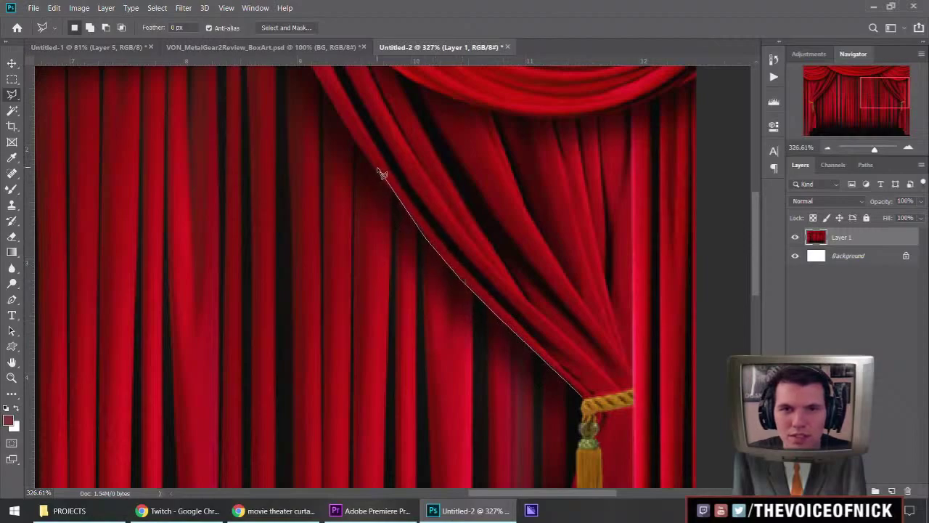
click(375, 167)
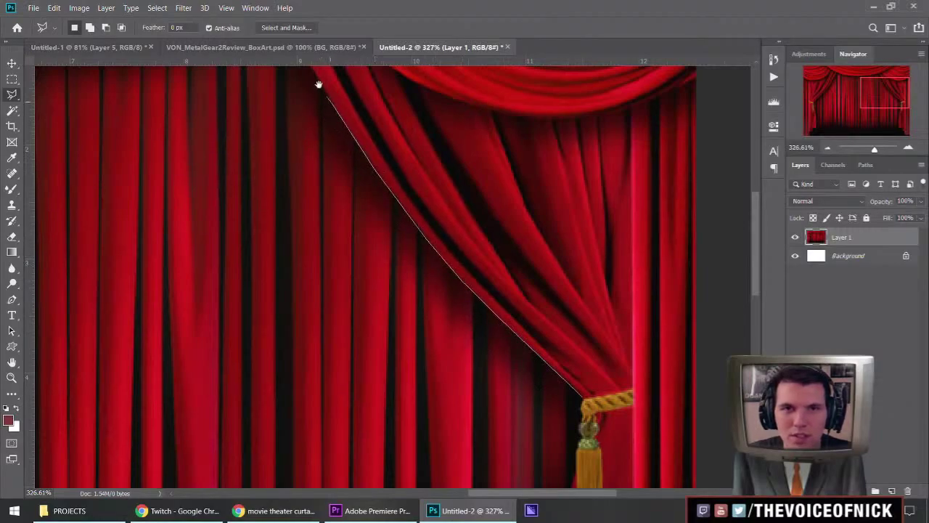
mouse_move(318, 84)
mouse_down()
mouse_move(388, 201)
mouse_move(380, 176)
mouse_up()
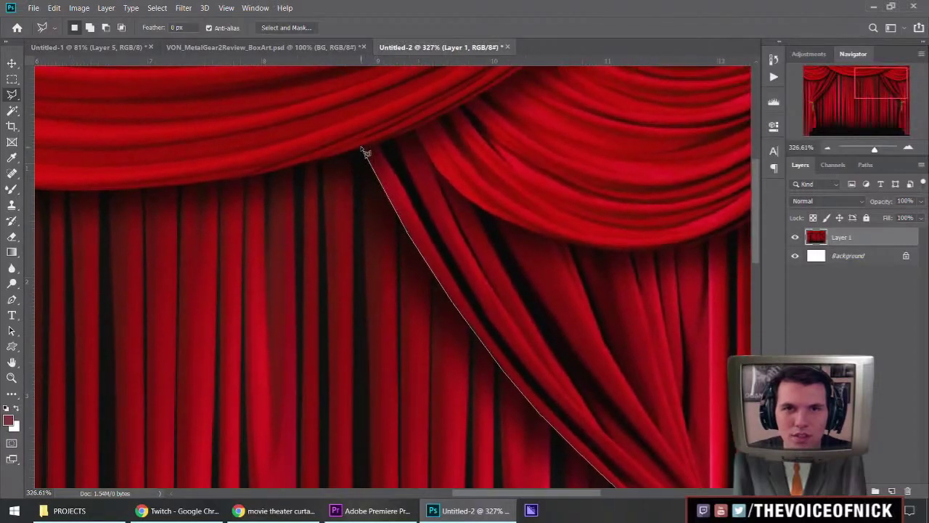
click(361, 148)
- Continue the lasso outline over the right swag and down the outer edge, closing the selection at the gold tieback
drag(377, 127, 313, 215)
click(332, 125)
click(440, 110)
click(720, 120)
mouse_move(727, 205)
mouse_down()
mouse_move(664, 81)
mouse_move(624, 37)
mouse_up()
click(630, 121)
click(626, 437)
click(493, 456)
- In the frame graphic, hide the full curtain layer, paste the right drape, and scale it into the canvas's upper-right corner
key(ctrl+Tab)
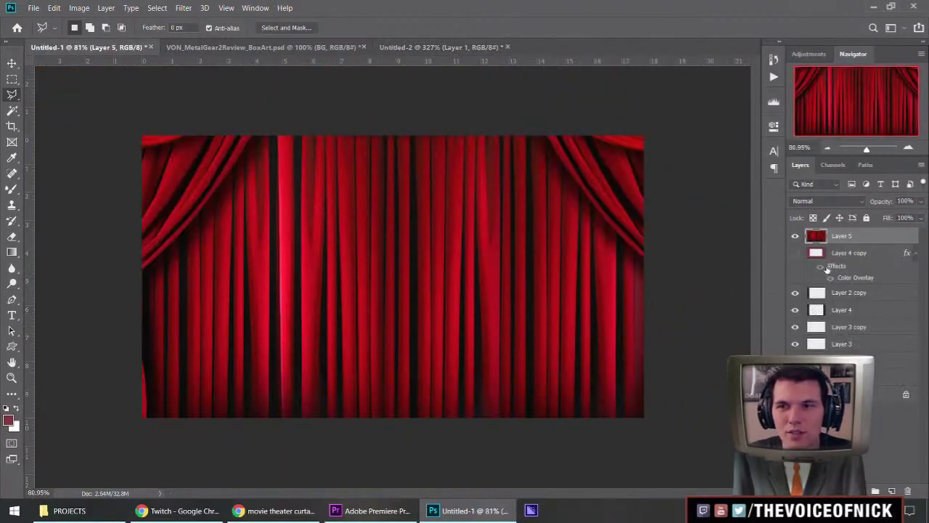
click(795, 236)
key(ctrl+v)
key(ctrl+t)
drag(437, 261, 664, 156)
drag(668, 230, 680, 273)
mouse_move(616, 191)
mouse_down()
mouse_move(615, 171)
mouse_move(619, 197)
mouse_up()
key(Return)
scroll(607, 273, down, 5)
scroll(608, 273, up, 4)
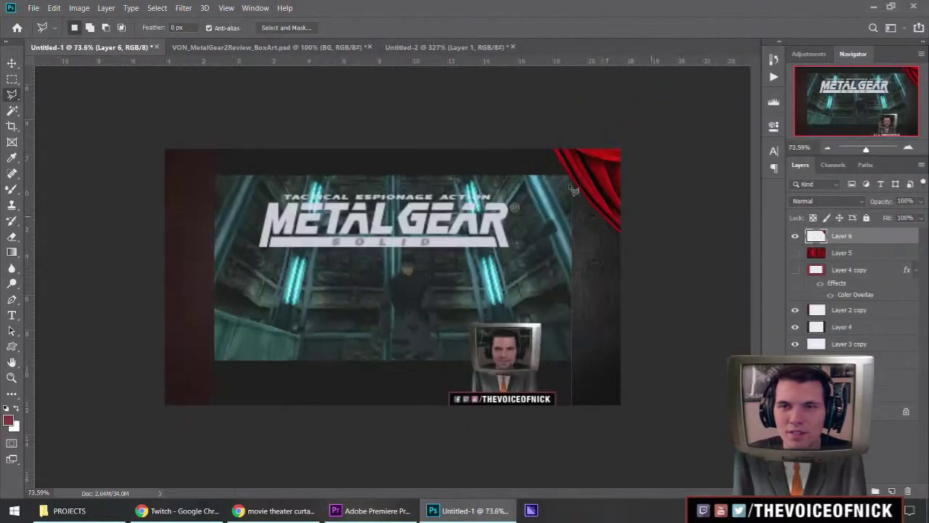
- In the curtain document, select the left tied-back drape and swag with the Polygonal Lasso, down to its gold tieback
click(423, 47)
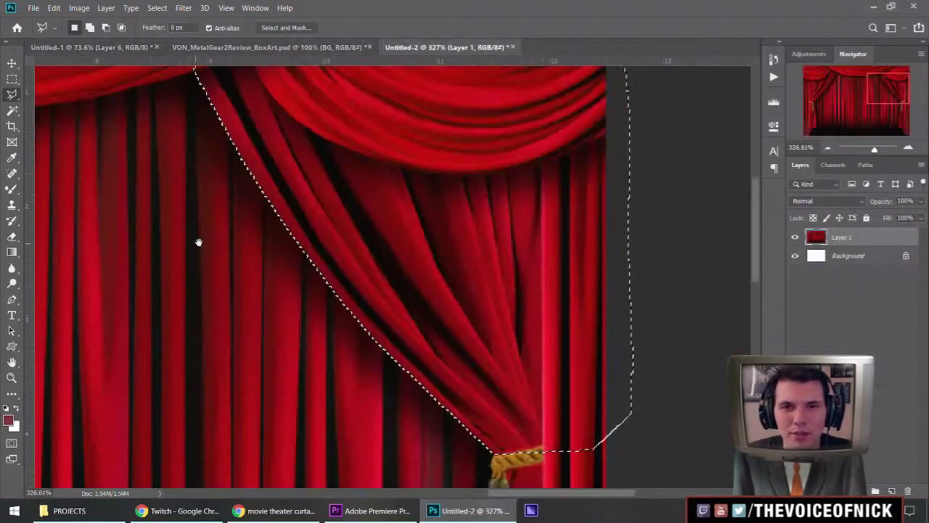
drag(198, 243, 336, 225)
scroll(392, 231, down, 3)
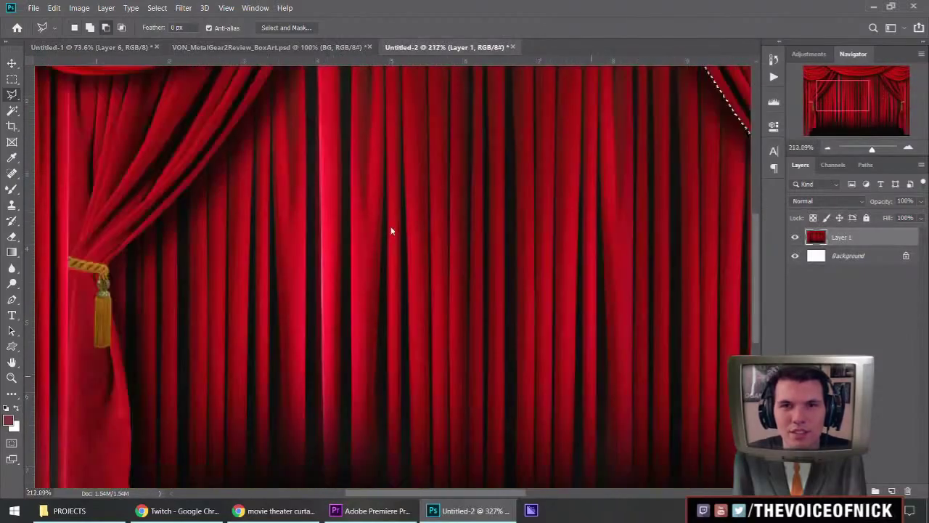
scroll(391, 231, down, 4)
scroll(336, 226, up, 1)
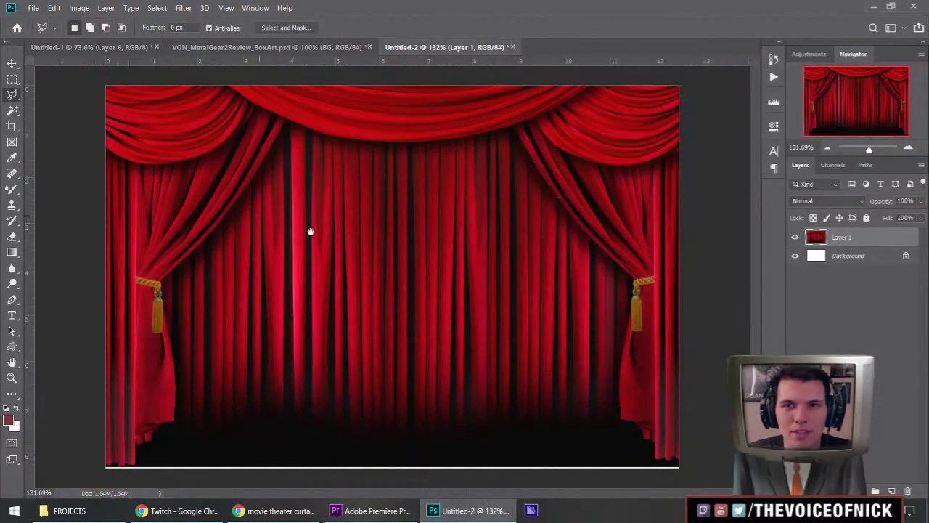
scroll(247, 210, up, 5)
drag(247, 209, 358, 244)
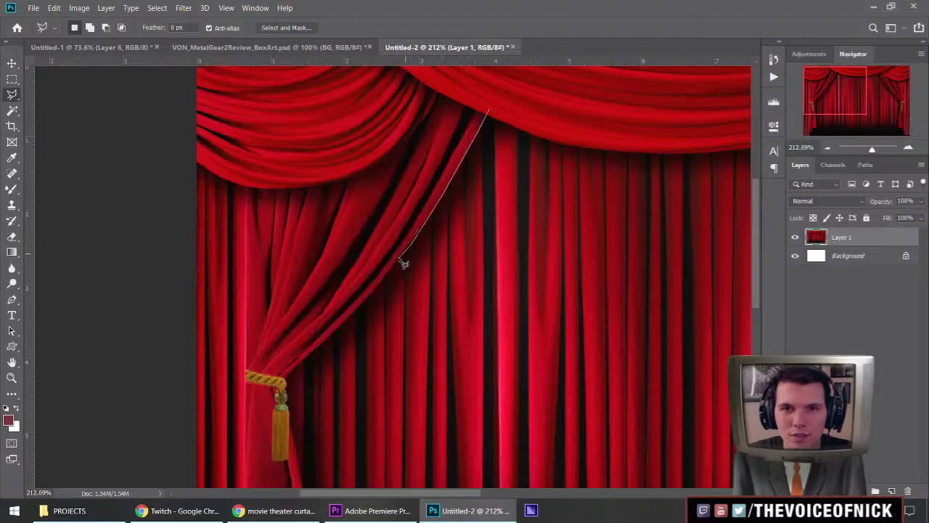
key(Escape)
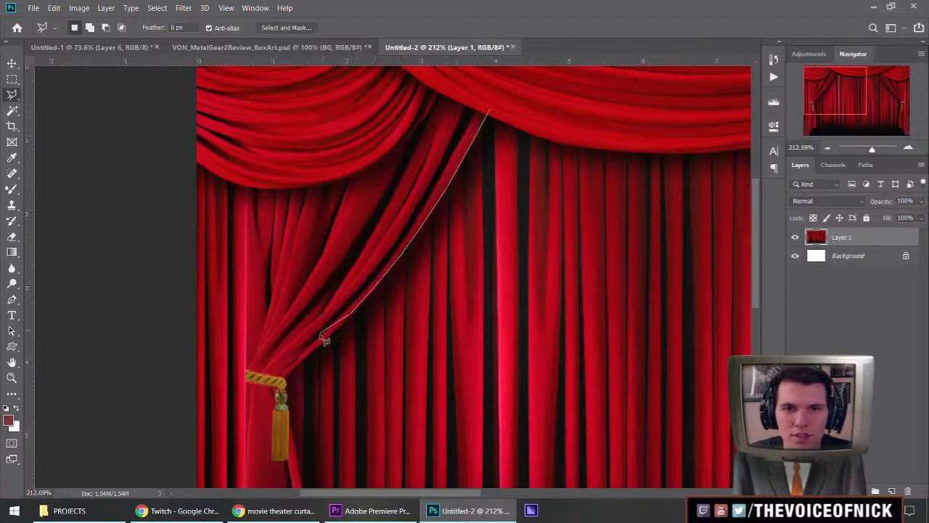
mouse_move(289, 383)
mouse_down()
mouse_move(191, 385)
mouse_move(141, 309)
mouse_move(166, 191)
mouse_move(211, 113)
mouse_move(189, 110)
mouse_move(186, 164)
mouse_move(178, 127)
mouse_move(203, 110)
mouse_move(325, 101)
mouse_move(456, 127)
mouse_move(488, 175)
mouse_up()
- Copy the selected left drape into the frame graphic and place it in the canvas's upper-left corner
key(ctrl+c)
key(ctrl+Tab)
key(ctrl+v)
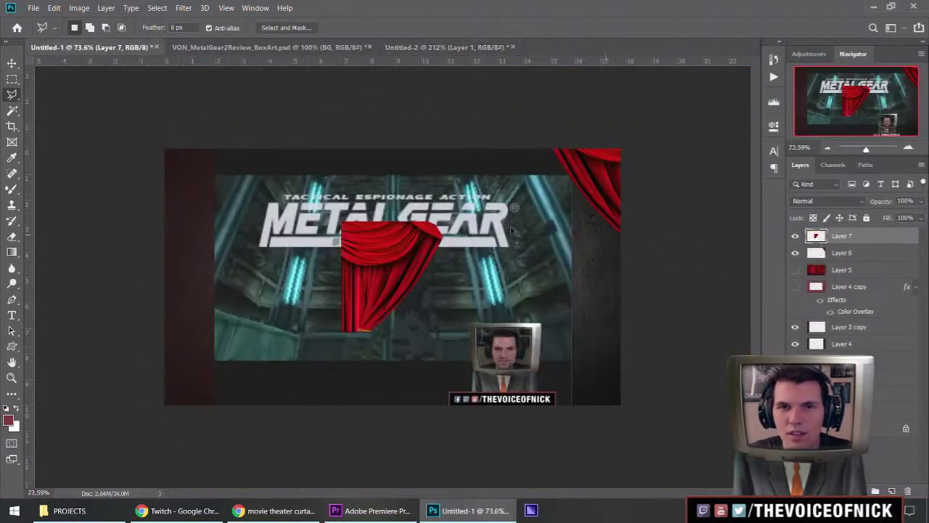
key(ctrl+t)
drag(389, 271, 182, 180)
key(Return)
scroll(414, 287, down, 2)
- In the curtain document, select the left half of the back curtain with the Polygonal Lasso, from the tied-back drape to the center fold
key(ctrl+Tab)
key(ctrl+Tab)
drag(472, 377, 360, 210)
scroll(360, 210, down, 4)
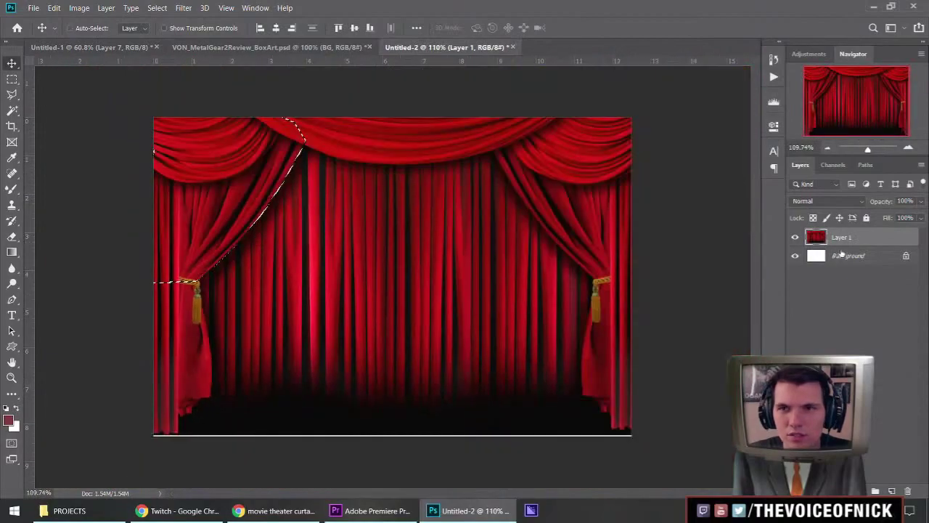
scroll(312, 255, up, 3)
mouse_move(417, 298)
mouse_down()
mouse_move(307, 267)
mouse_move(409, 284)
mouse_up()
drag(318, 152, 366, 176)
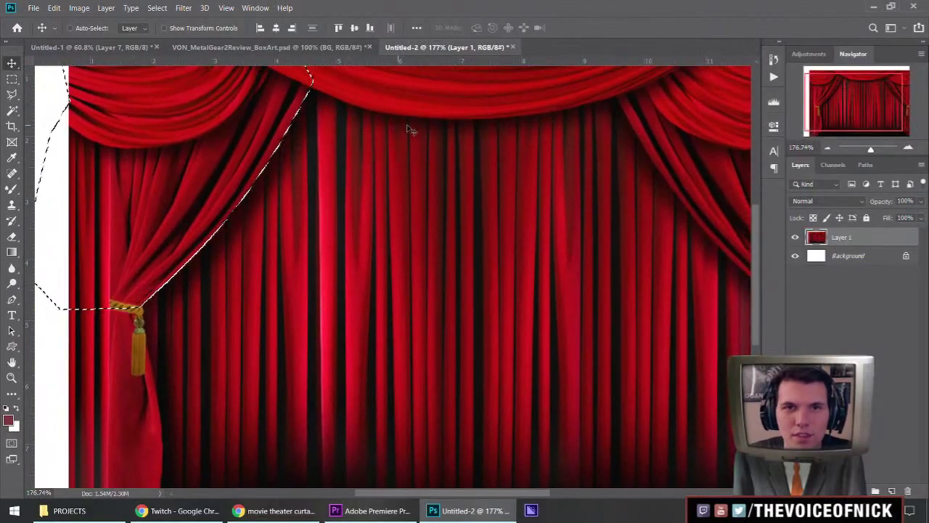
key(l)
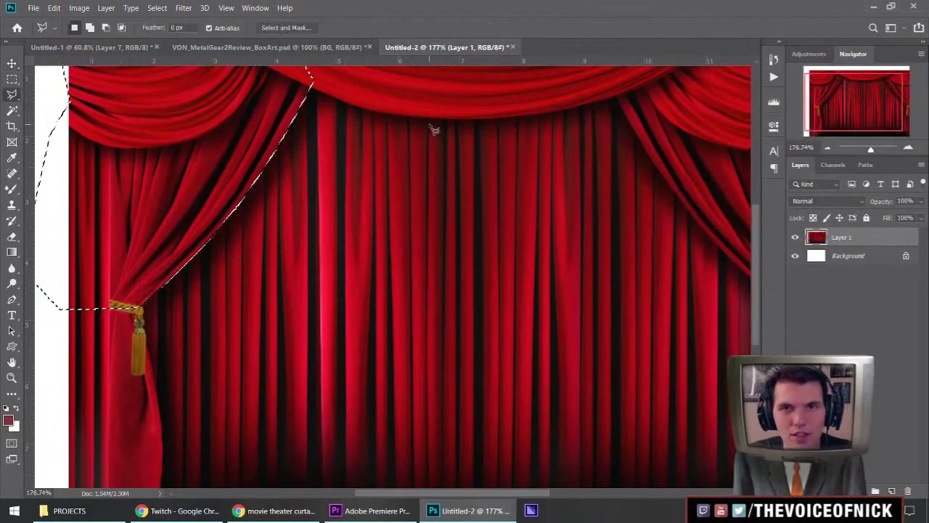
click(476, 120)
scroll(487, 245, down, 2)
mouse_move(487, 245)
mouse_down()
mouse_move(476, 471)
mouse_move(170, 489)
mouse_move(150, 471)
mouse_move(162, 467)
mouse_move(165, 302)
mouse_move(180, 356)
mouse_move(167, 436)
mouse_up()
mouse_move(168, 363)
mouse_down()
mouse_move(167, 223)
mouse_move(291, 156)
mouse_move(251, 256)
mouse_move(186, 268)
mouse_move(270, 148)
mouse_move(358, 161)
mouse_up()
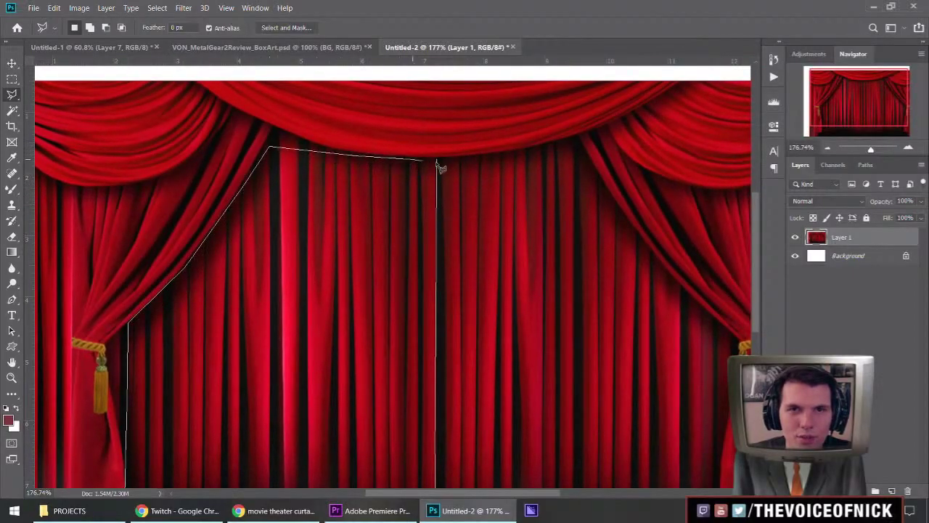
drag(443, 167, 444, 167)
- In the frame graphic, paste the curtain half above Layer 5 and scale it down the canvas's left side beneath the corner drape
key(ctrl+Tab)
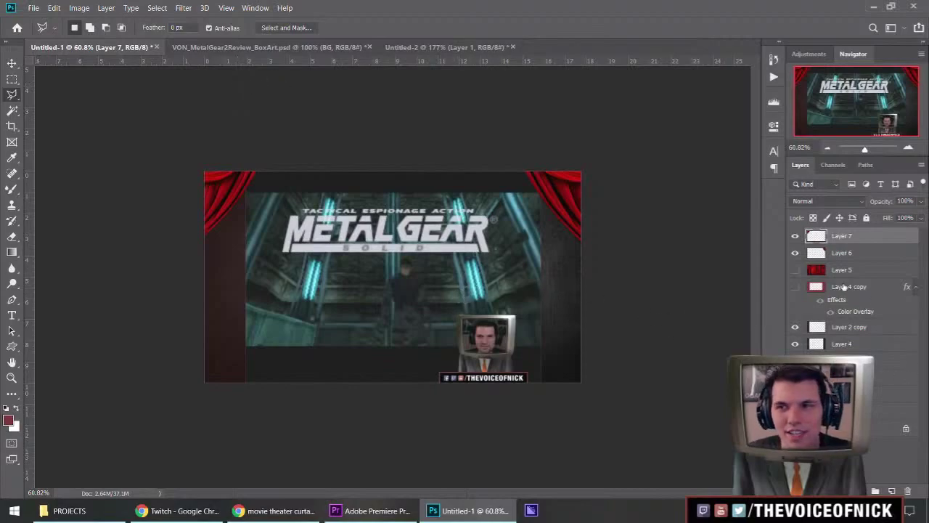
click(842, 272)
key(ctrl+v)
key(ctrl+t)
drag(399, 276, 213, 242)
drag(205, 311, 197, 431)
drag(206, 364, 193, 390)
key(Return)
key(ctrl+0)
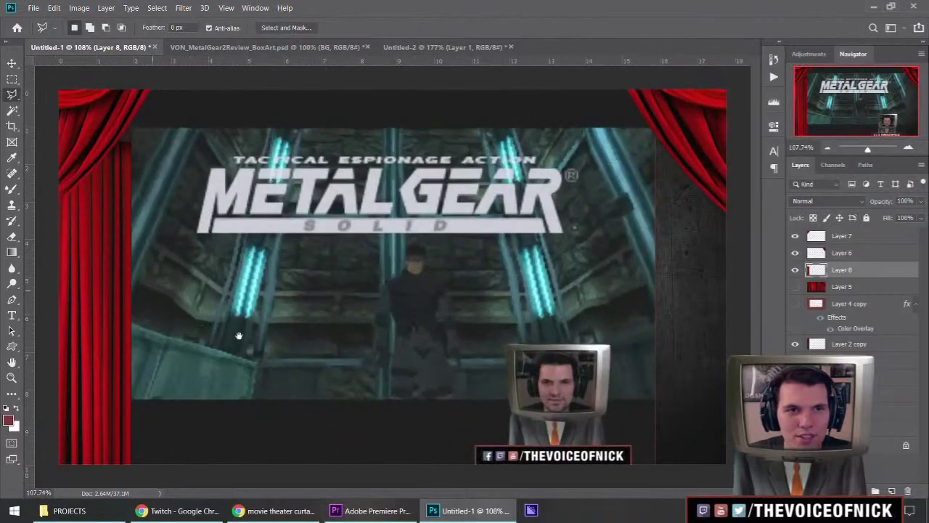
- Stretch the left side curtain upward so that its upper end tucks behind the corner drape
scroll(81, 290, up, 2)
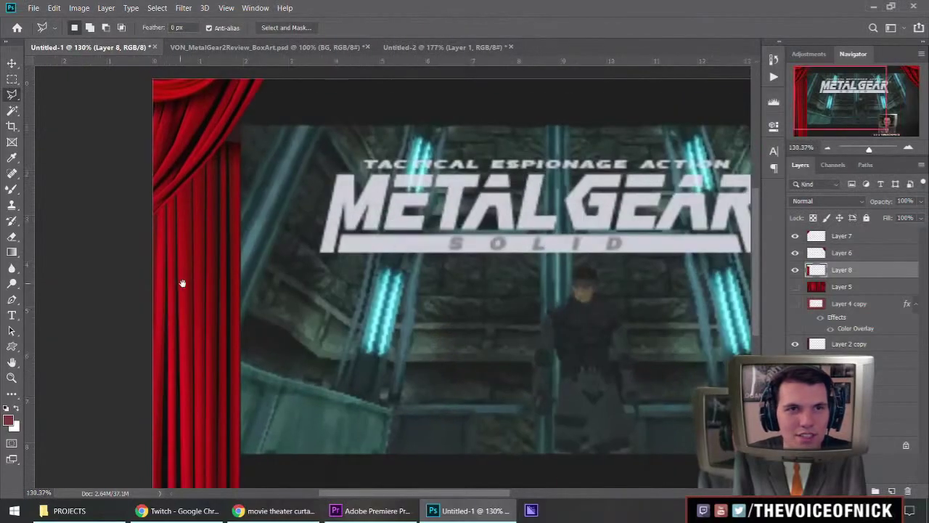
key(ctrl+t)
drag(140, 122, 134, 78)
key(Return)
scroll(230, 328, down, 4)
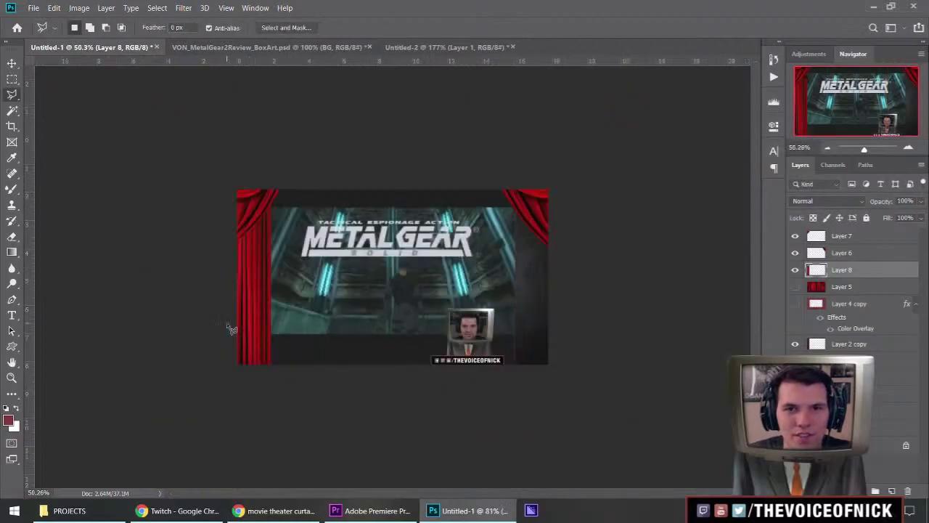
scroll(237, 320, down, 1)
scroll(254, 321, up, 2)
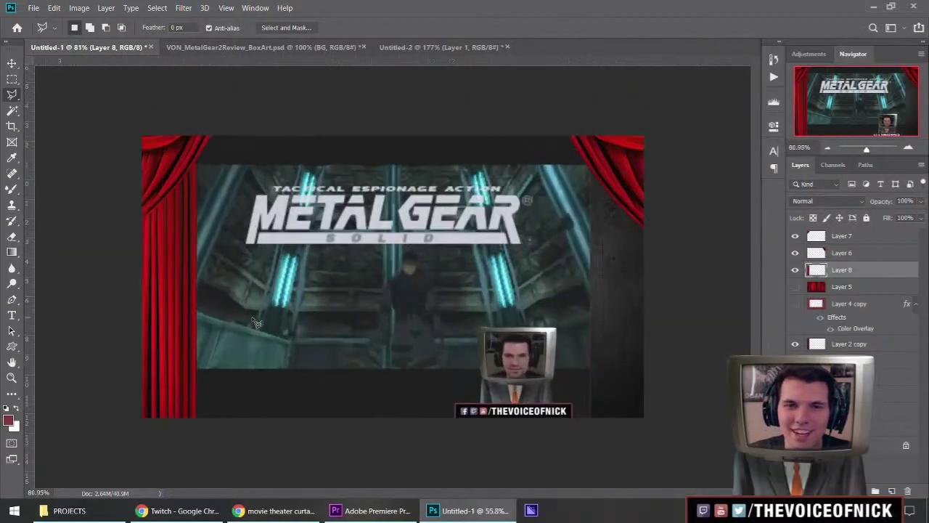
- Give the upper-left drape layer a drop shadow with 80% opacity, 16 px distance, 9% spread and 29 px size
click(864, 255)
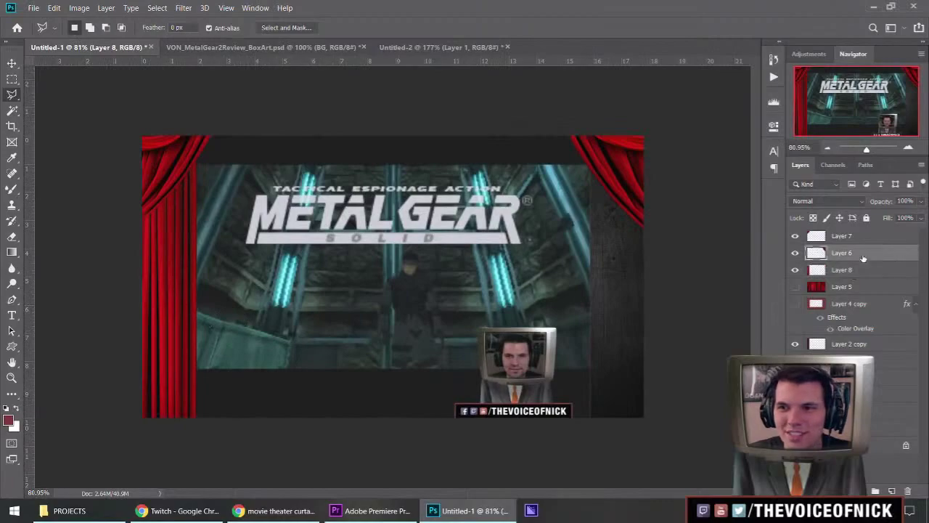
click(864, 238)
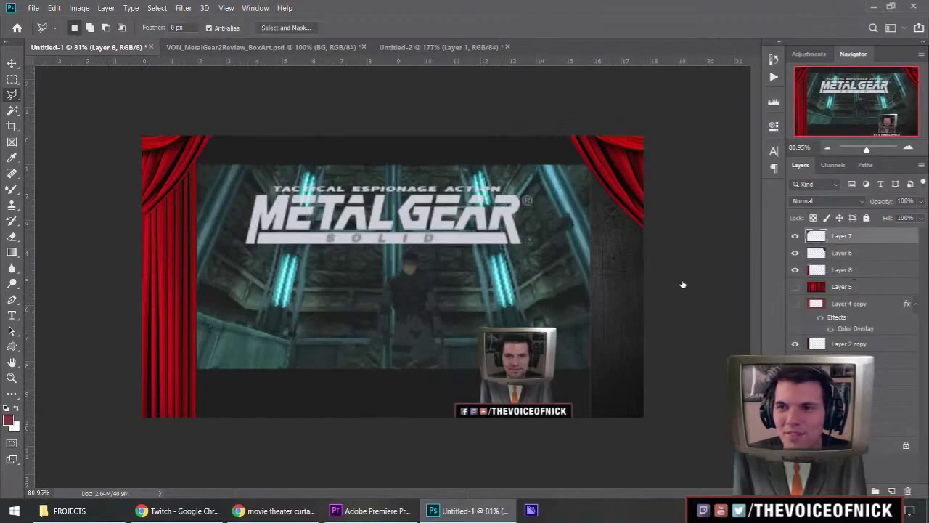
key(h)
double_click(882, 236)
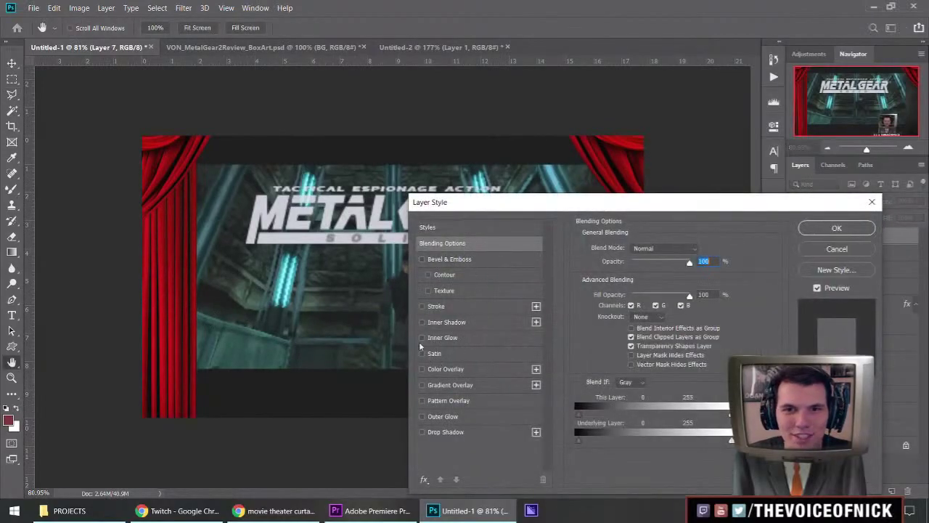
click(446, 432)
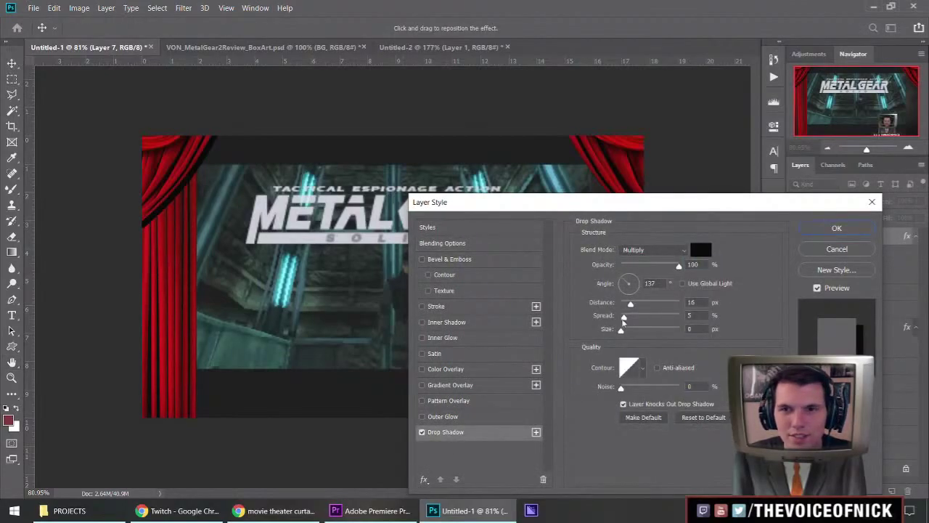
mouse_move(623, 317)
mouse_down()
mouse_move(633, 333)
mouse_move(631, 305)
mouse_move(627, 317)
mouse_up()
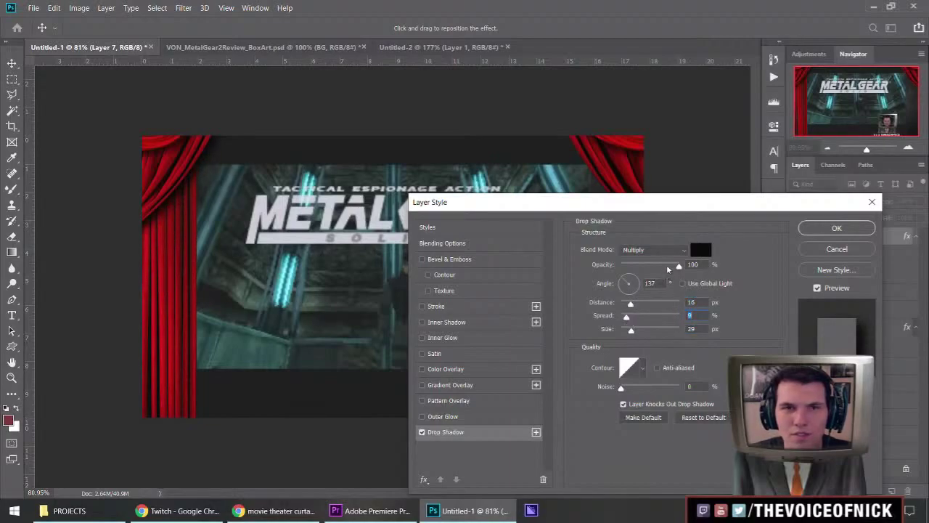
drag(676, 267, 669, 268)
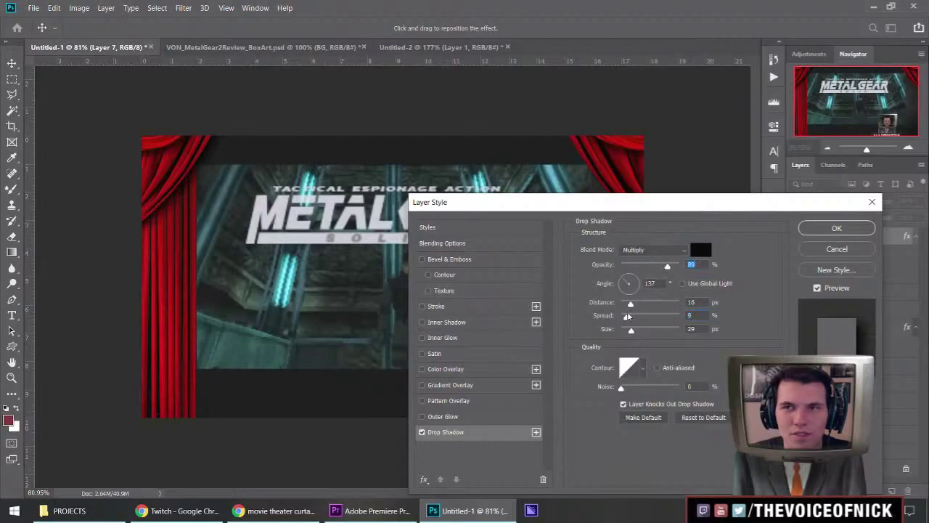
key(Return)
key(l)
scroll(259, 280, down, 4)
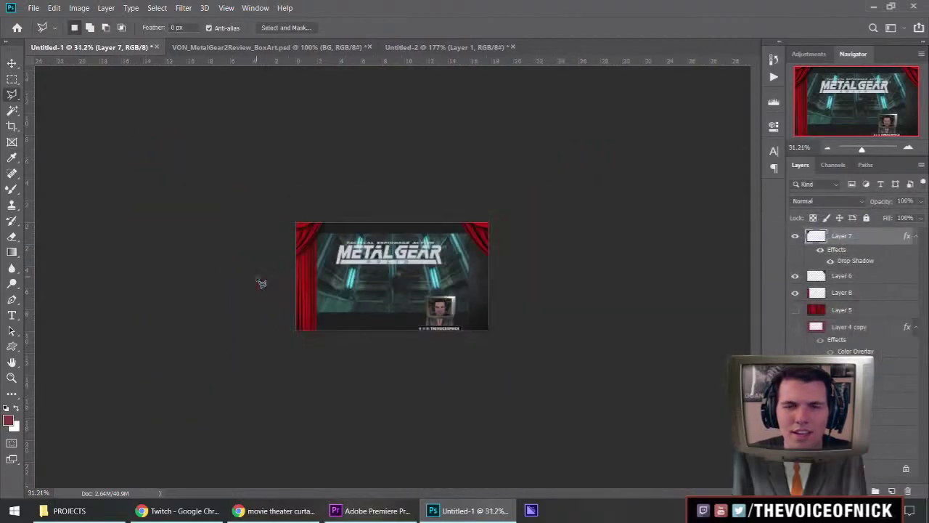
scroll(361, 319, up, 3)
scroll(327, 323, up, 1)
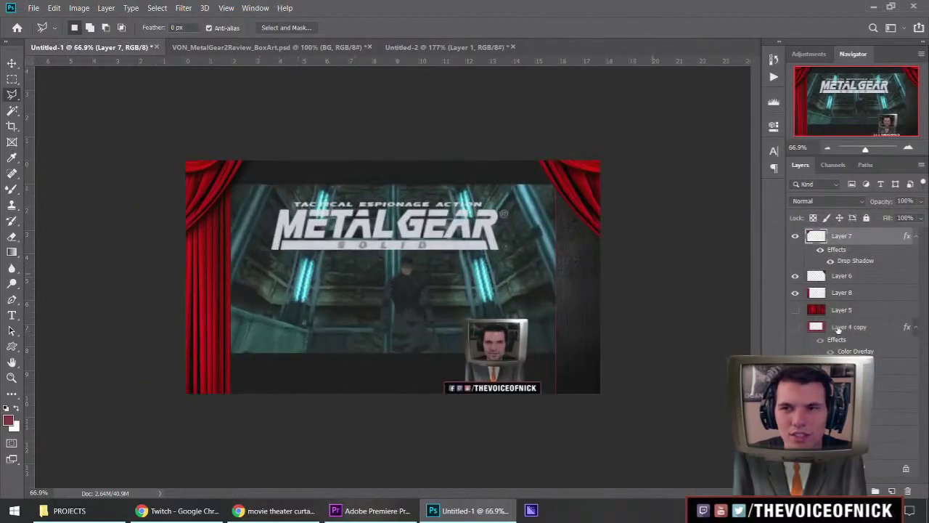
- In the curtain document, select the right half of the back curtain with the Polygonal Lasso, from the center fold to the tied-back drape
key(ctrl+Tab)
key(ctrl+Tab)
scroll(535, 284, down, 2)
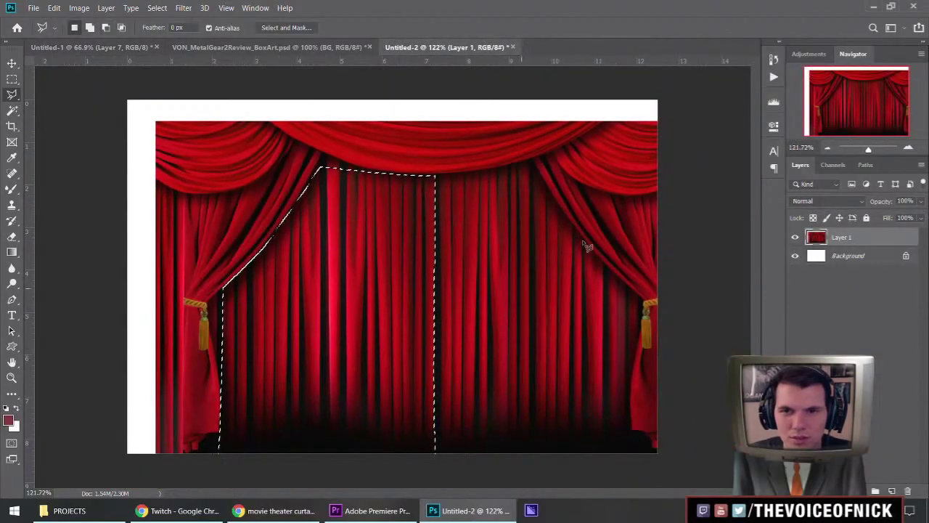
click(537, 170)
click(531, 162)
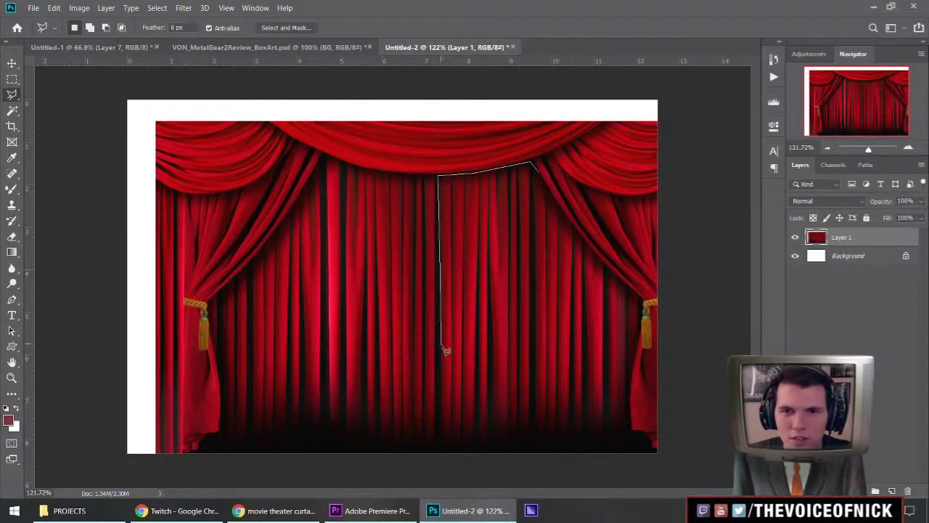
click(440, 453)
click(583, 463)
click(614, 452)
click(618, 356)
click(609, 268)
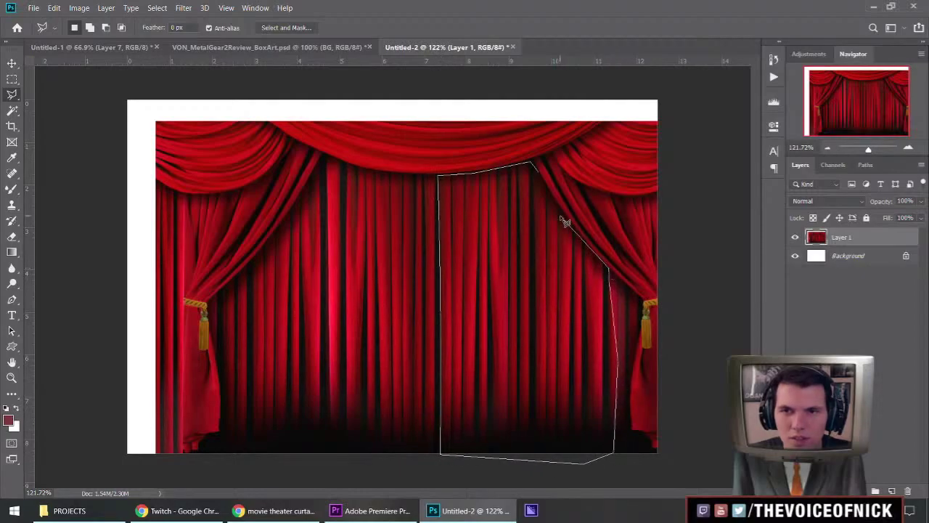
click(543, 176)
- In the frame graphic, paste the right curtain half above Layer 8 and stretch it along the canvas's right side under the corner drape
key(ctrl+Tab)
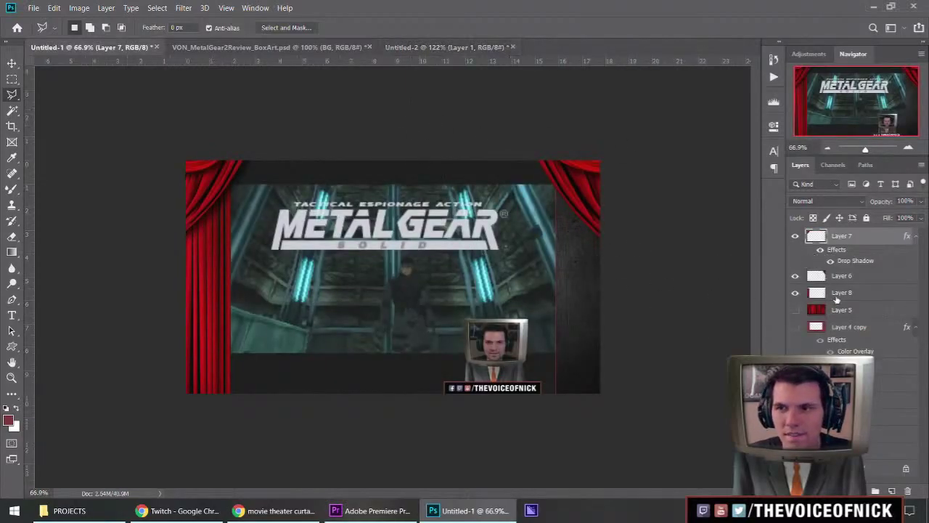
click(836, 293)
key(ctrl+v)
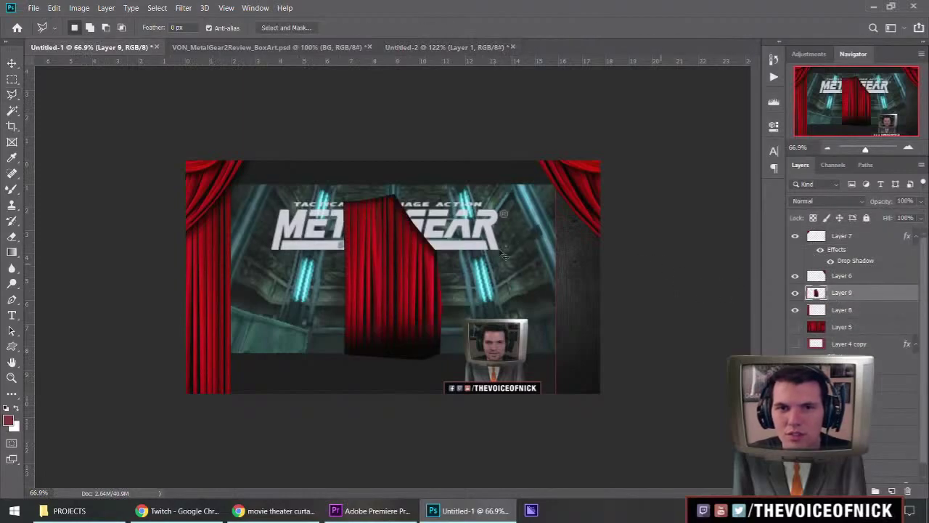
key(ctrl+t)
drag(414, 284, 628, 253)
drag(605, 326, 605, 467)
key(Return)
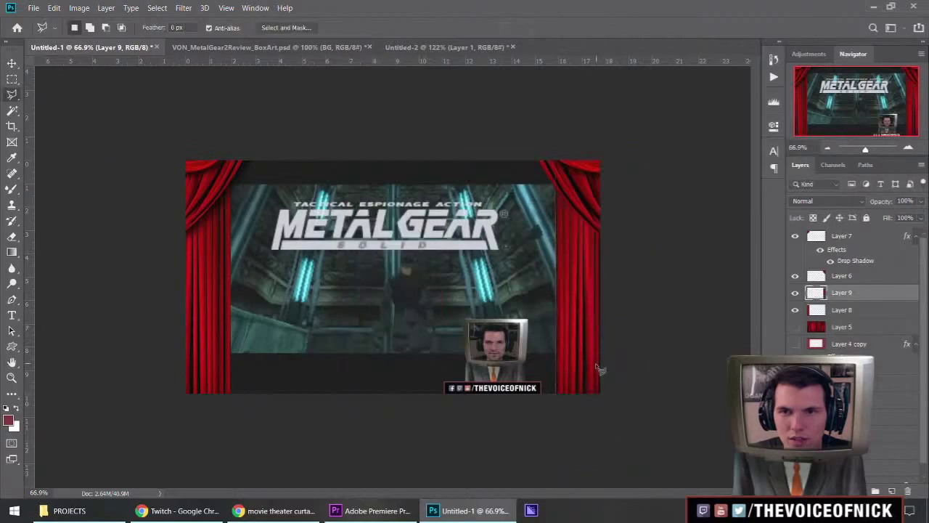
- Nudge the right side curtain slightly inward so that its inner edge meets the gameplay picture
key(v)
scroll(607, 344, up, 3)
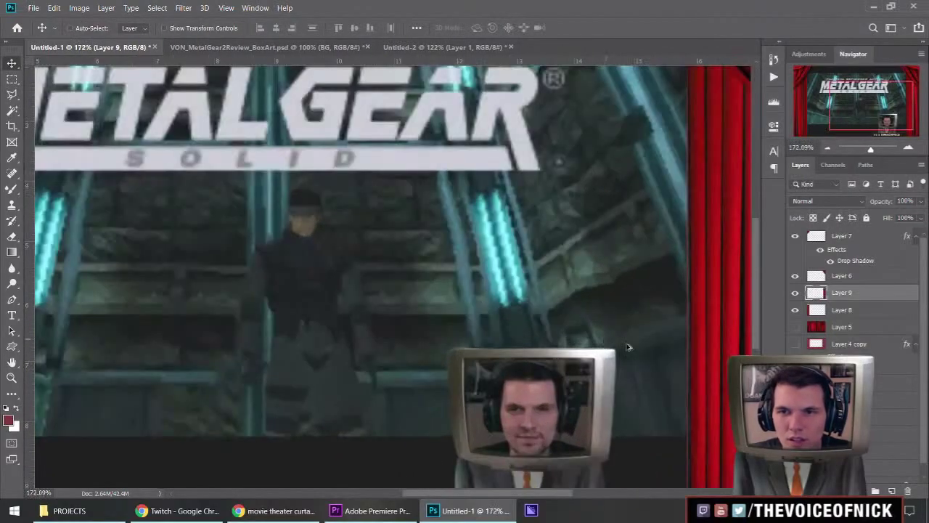
scroll(636, 351, down, 3)
scroll(551, 376, up, 4)
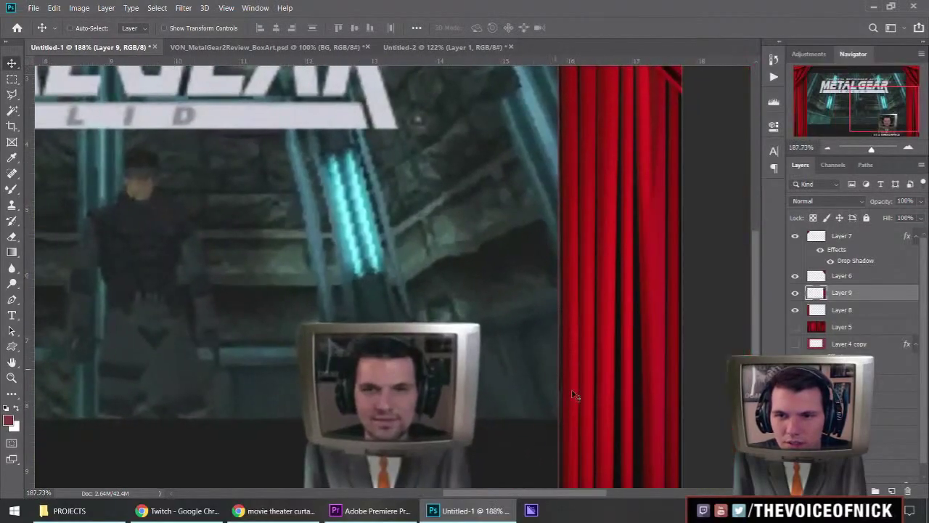
scroll(573, 394, up, 5)
mouse_move(607, 367)
mouse_down()
mouse_move(641, 363)
mouse_move(599, 365)
mouse_up()
scroll(600, 359, down, 4)
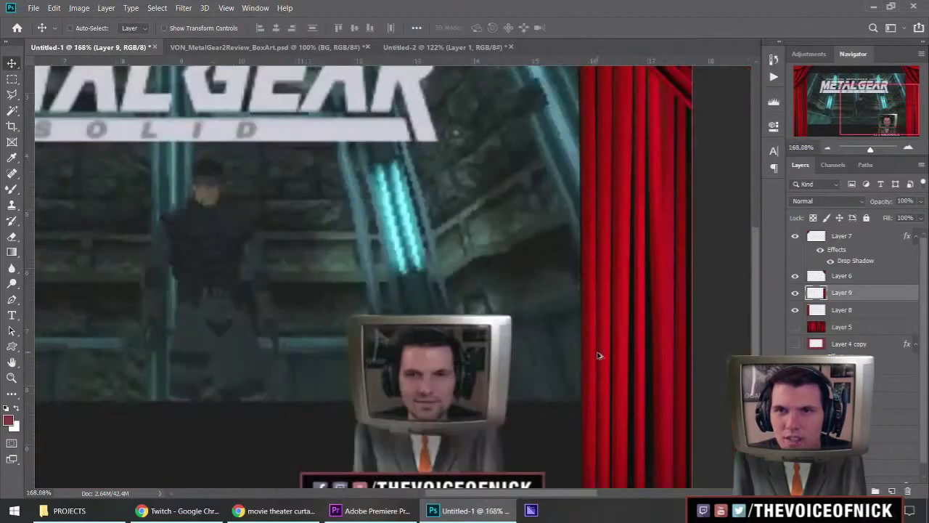
scroll(600, 356, down, 2)
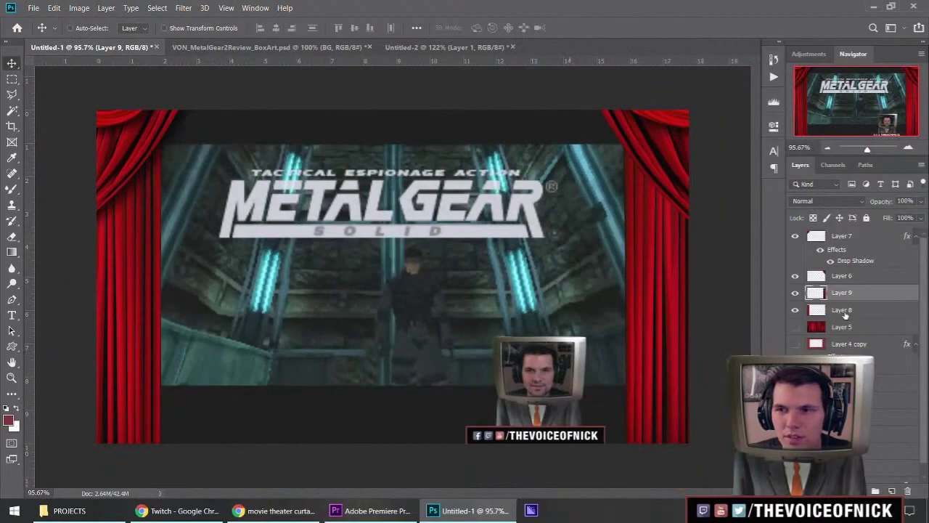
- Copy the upper-left drape's layer style and paste it onto the left side curtain layer
click(845, 312)
right_click(877, 260)
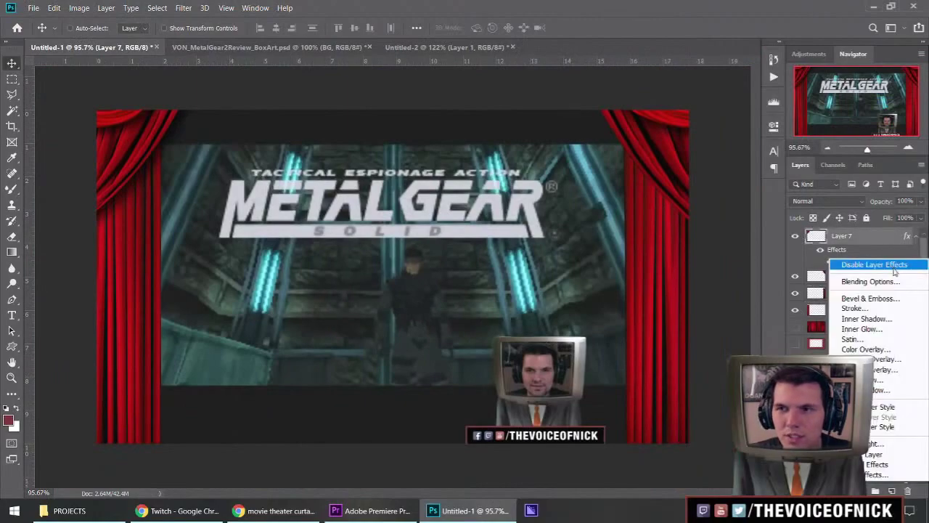
click(896, 406)
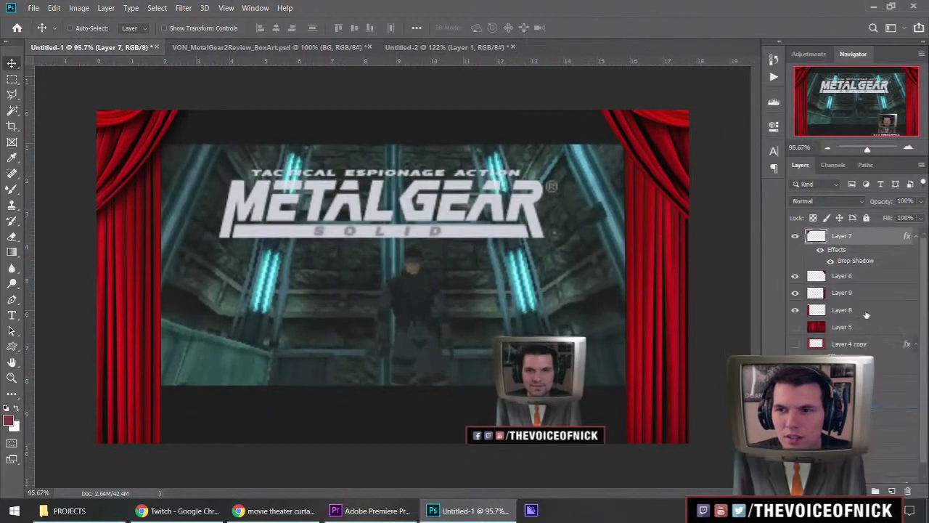
right_click(866, 313)
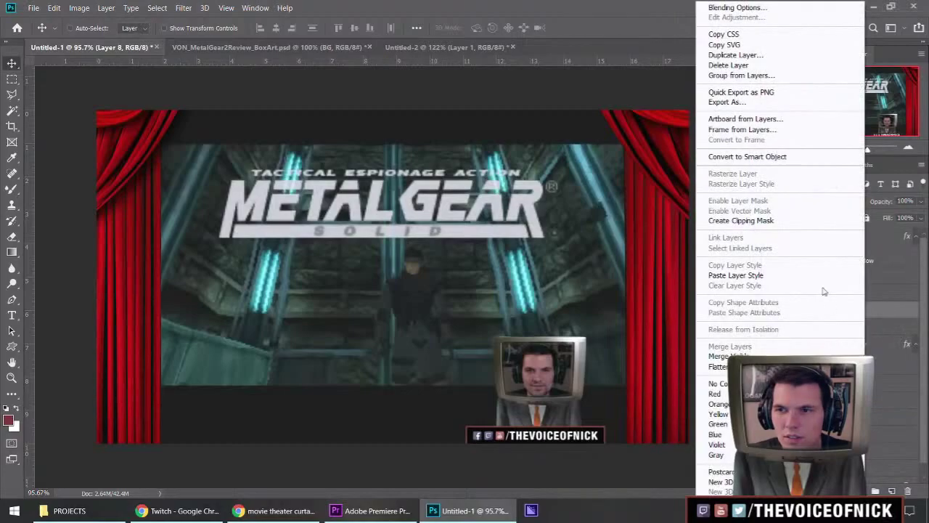
click(736, 275)
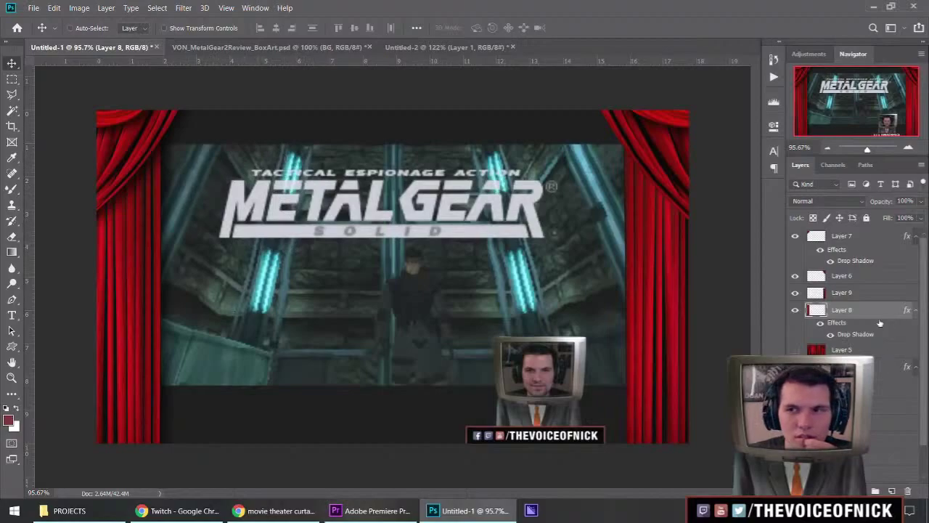
- Set the left side curtain's drop shadow distance to 7 px
double_click(855, 334)
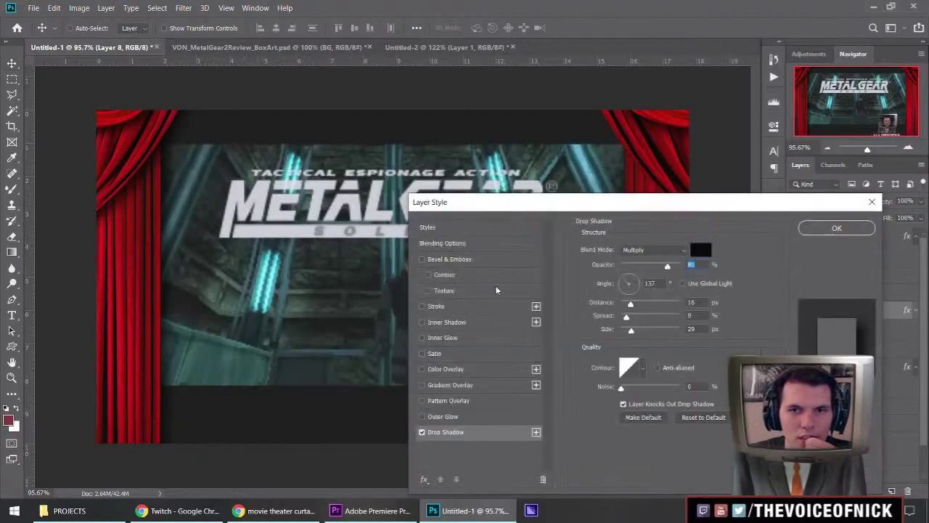
drag(631, 304, 626, 308)
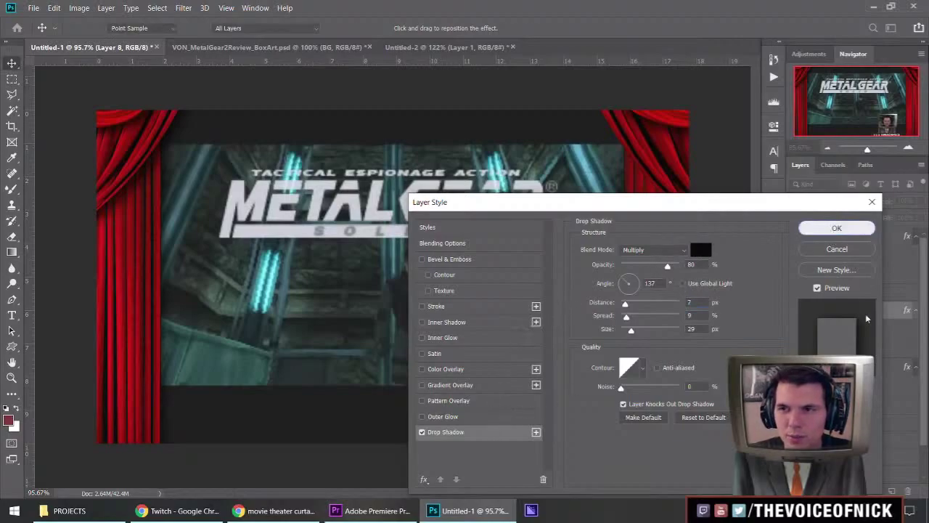
click(836, 228)
right_click(873, 315)
click(751, 222)
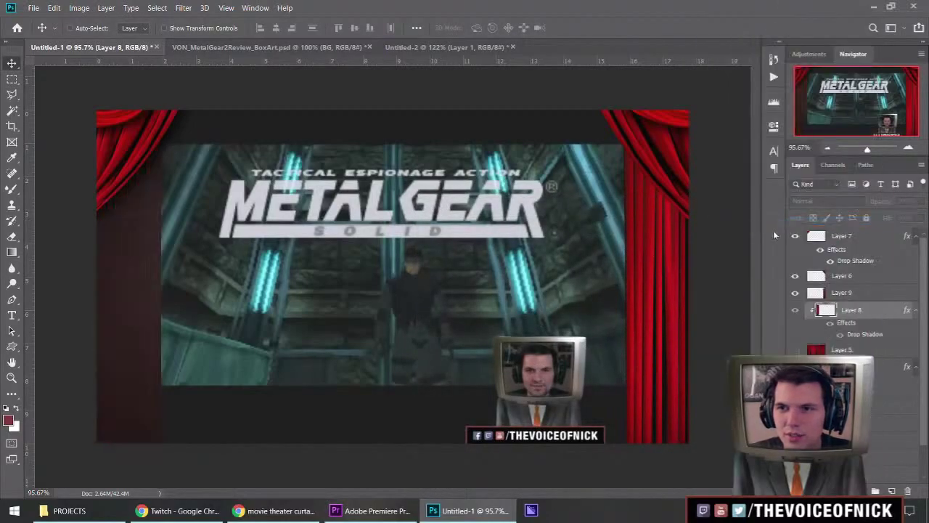
key(ctrl+z)
- Copy the left side curtain's layer style and paste it onto the right side curtain, Layer 9
right_click(867, 314)
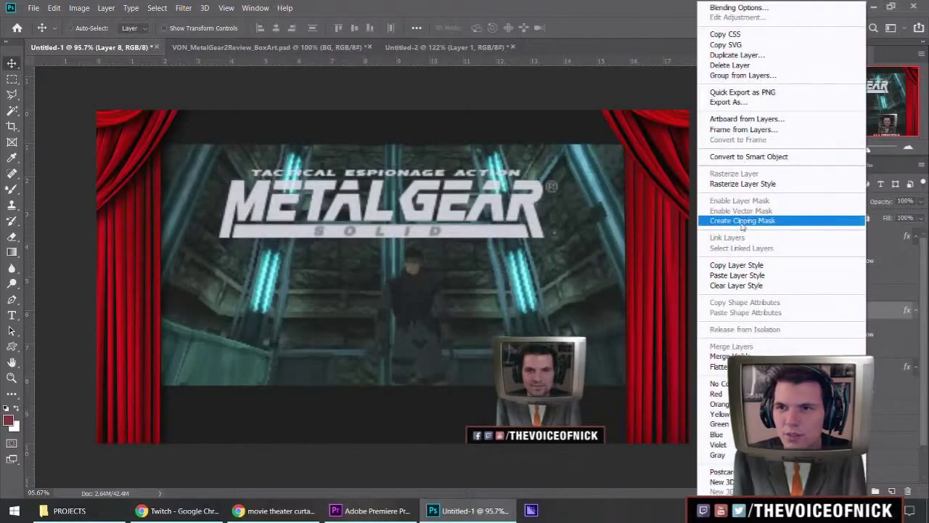
click(846, 264)
right_click(854, 295)
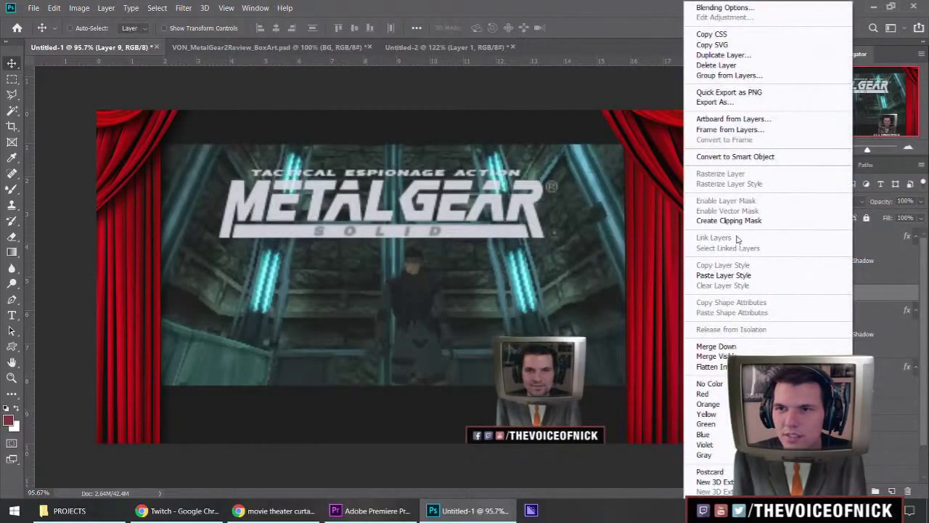
click(727, 278)
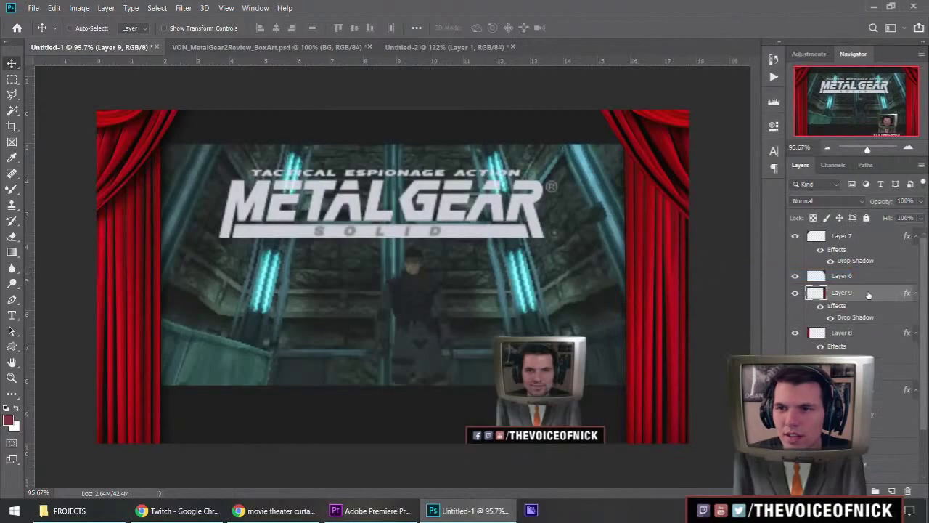
- Set the right side curtain's drop shadow angle to about 55° so that it falls inward onto the picture
double_click(849, 310)
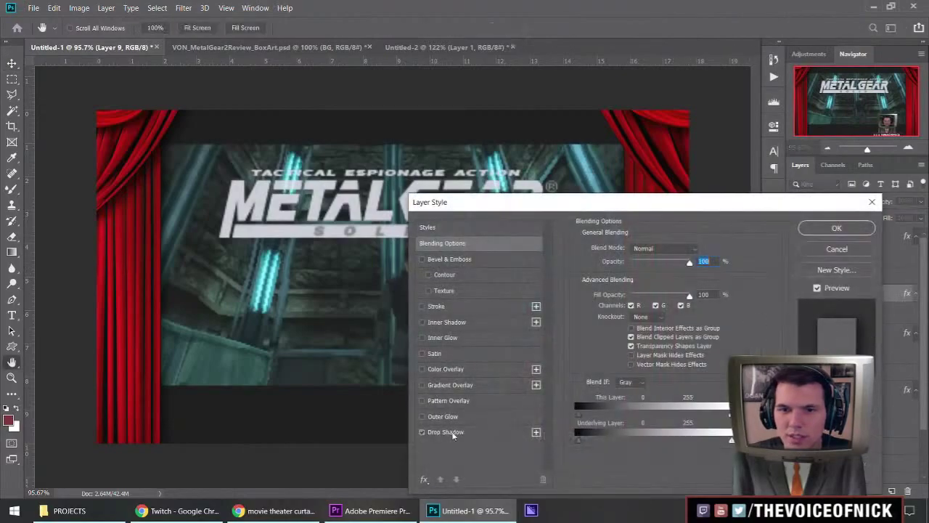
click(445, 432)
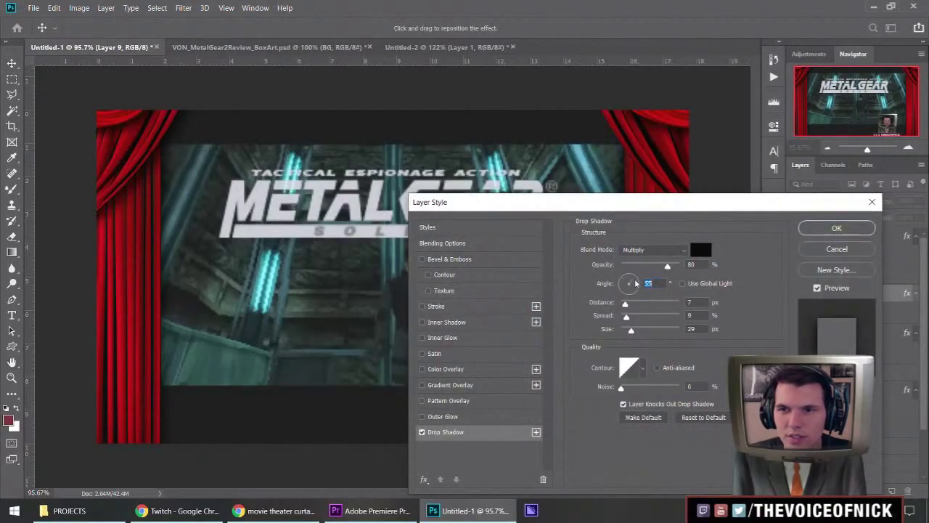
click(836, 228)
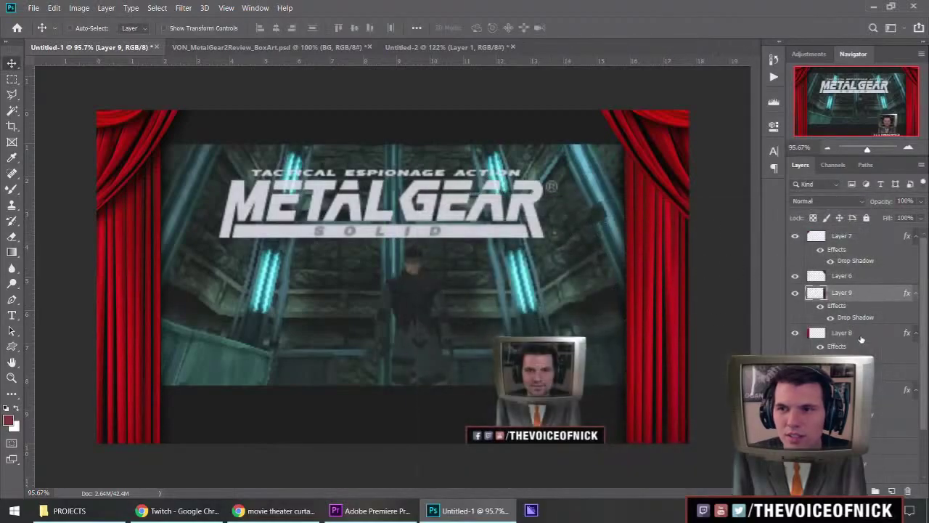
- Copy the upper-left drape's layer style from Layer 7 and paste it onto the upper-right drape, Layer 6
right_click(861, 282)
click(906, 250)
click(882, 244)
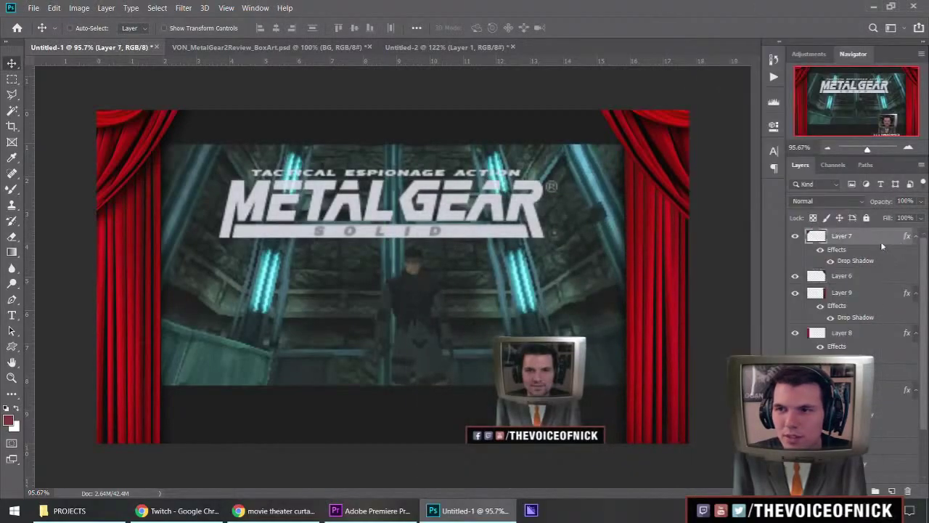
right_click(882, 245)
click(868, 265)
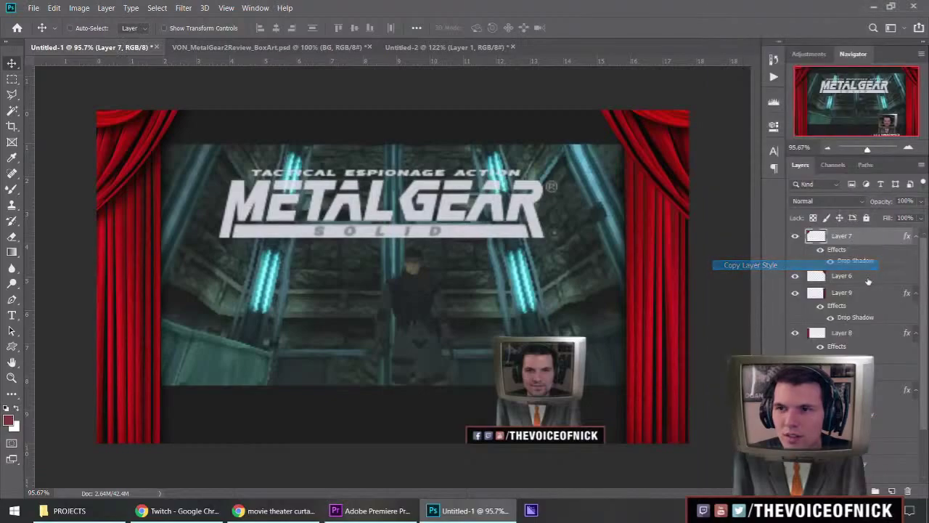
click(869, 281)
right_click(869, 281)
click(733, 275)
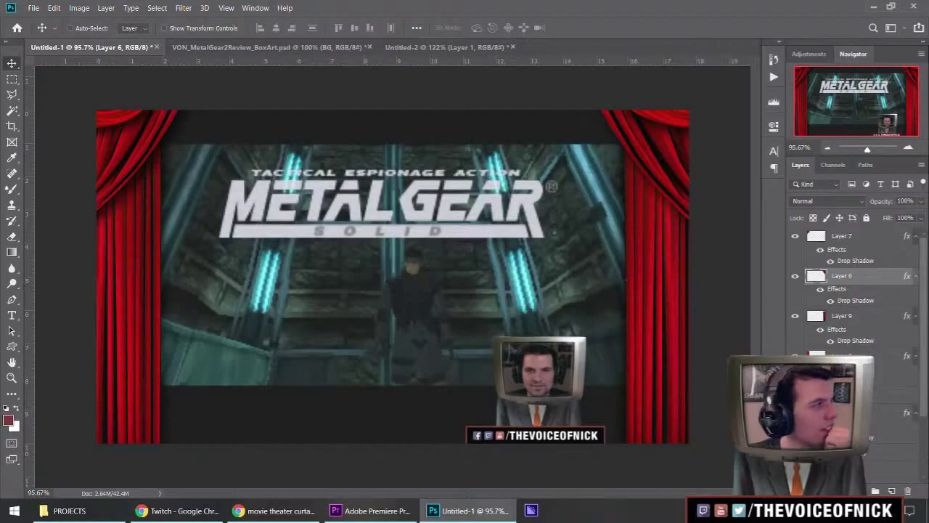
click(177, 511)
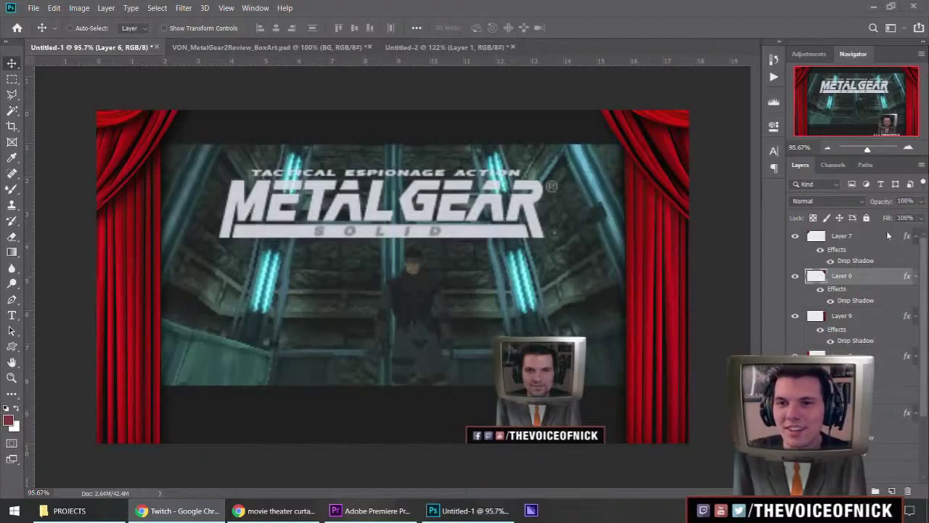
click(675, 274)
scroll(676, 276, down, 4)
scroll(657, 283, up, 5)
scroll(610, 300, down, 5)
scroll(610, 303, up, 1)
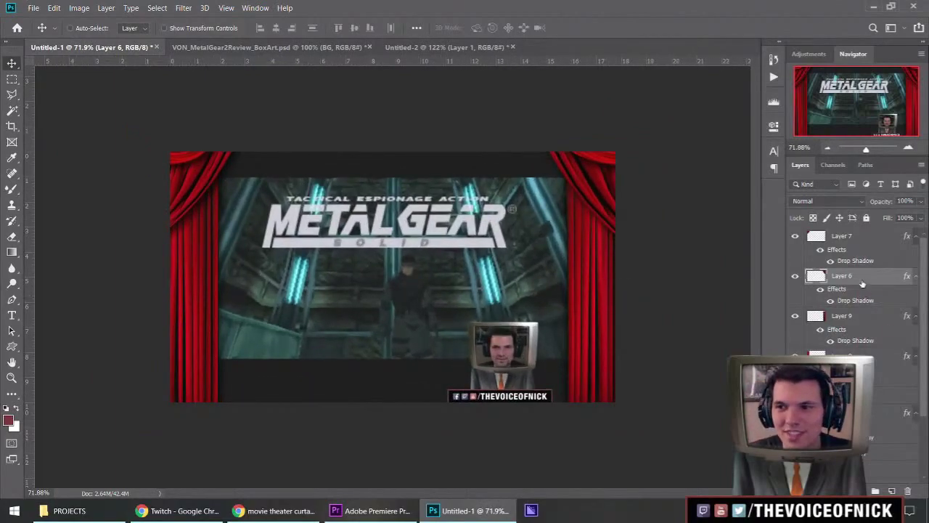
- Set the upper-right drape's drop shadow angle to 45°
double_click(857, 319)
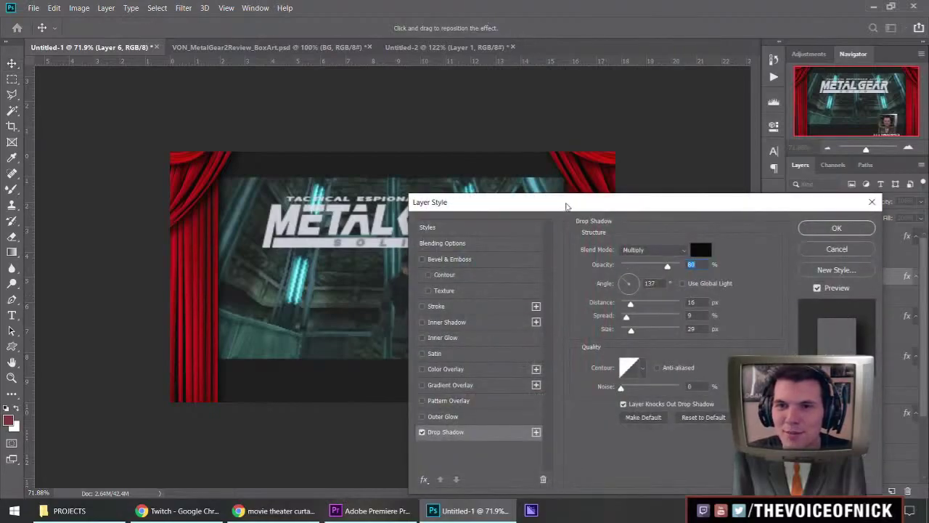
drag(573, 210, 503, 159)
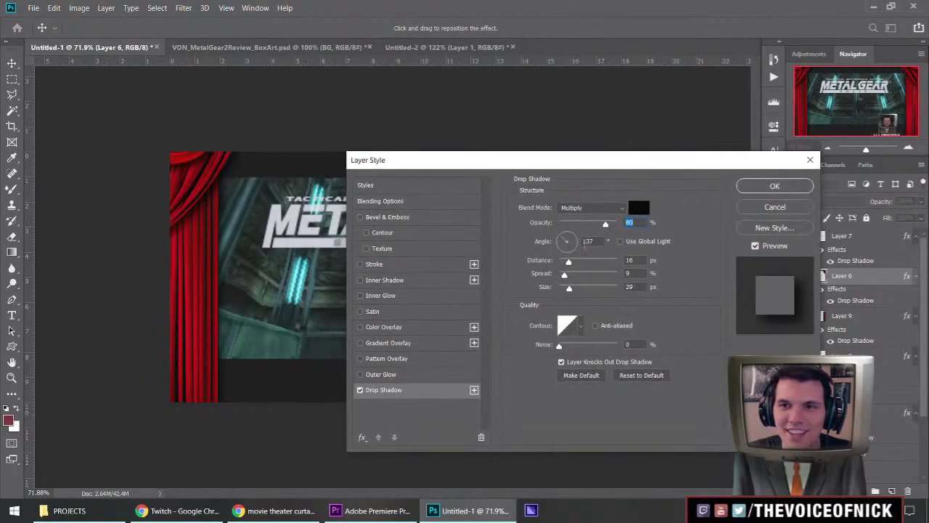
click(574, 239)
click(572, 237)
drag(636, 161, 608, 259)
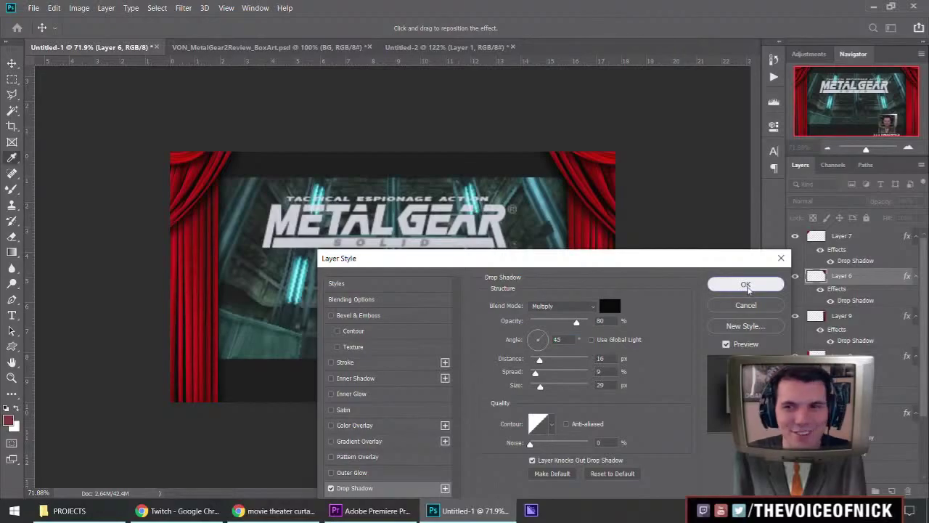
click(746, 285)
scroll(436, 236, down, 3)
scroll(435, 236, up, 5)
scroll(435, 236, down, 2)
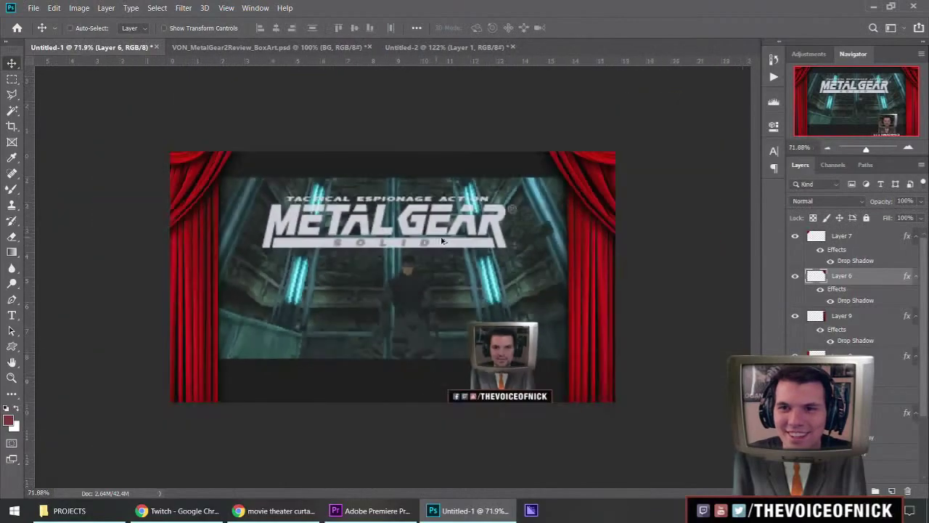
click(859, 247)
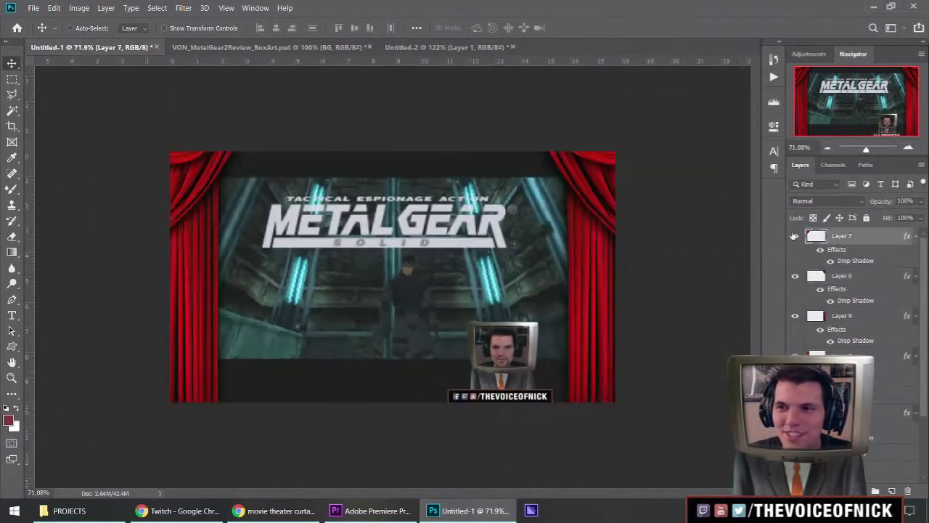
click(795, 236)
click(795, 236)
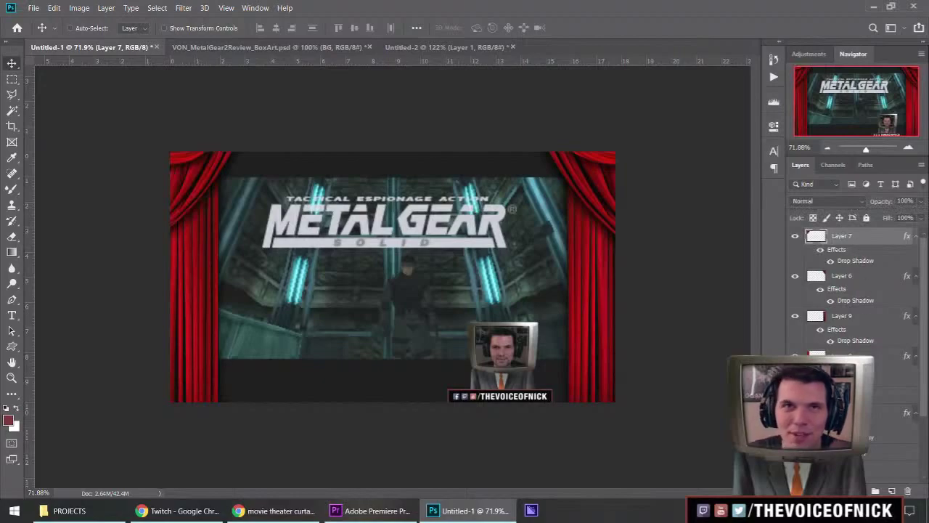
key(alt+Tab)
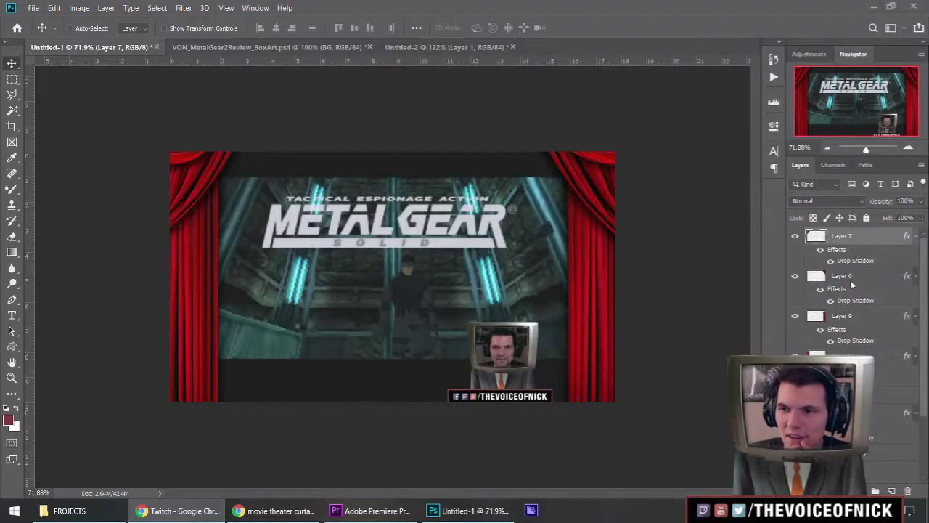
- Try a black color overlay at about 73% opacity on the upper-left drape, Layer 7, and discard it
click(877, 244)
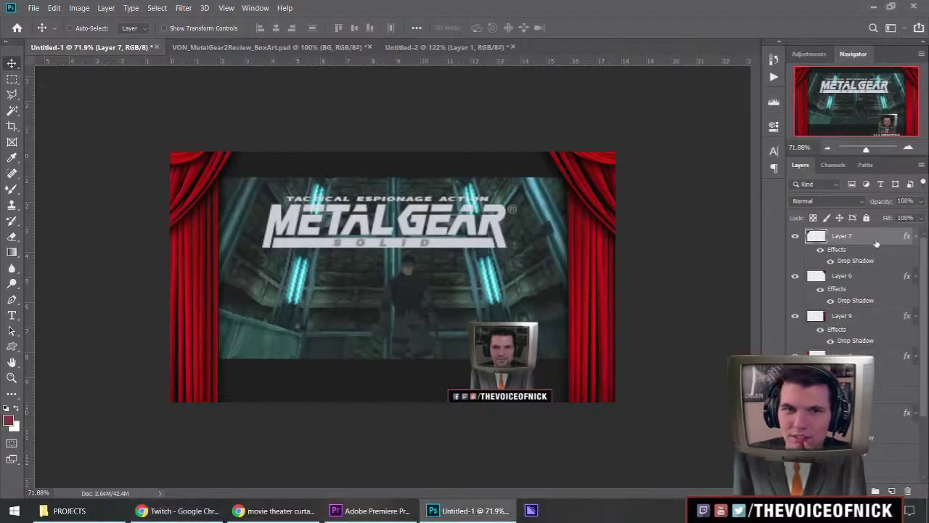
double_click(877, 243)
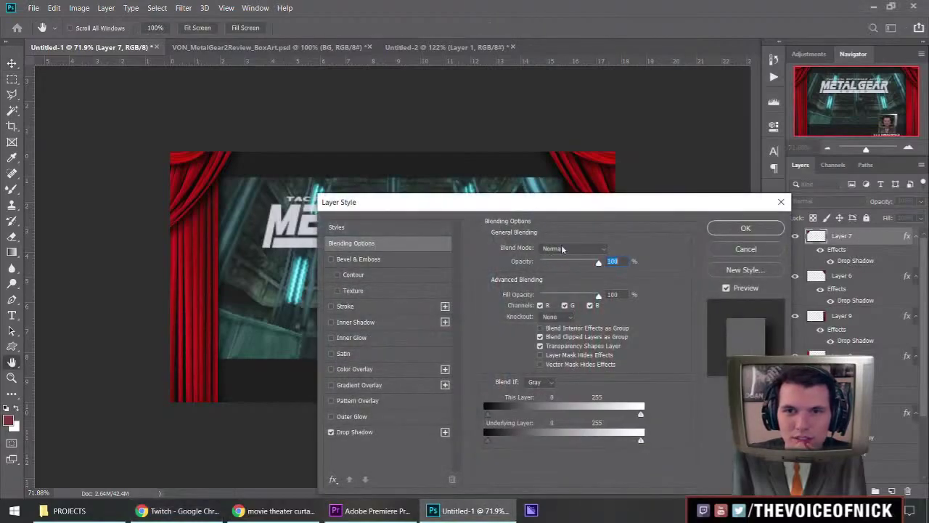
drag(555, 204, 585, 282)
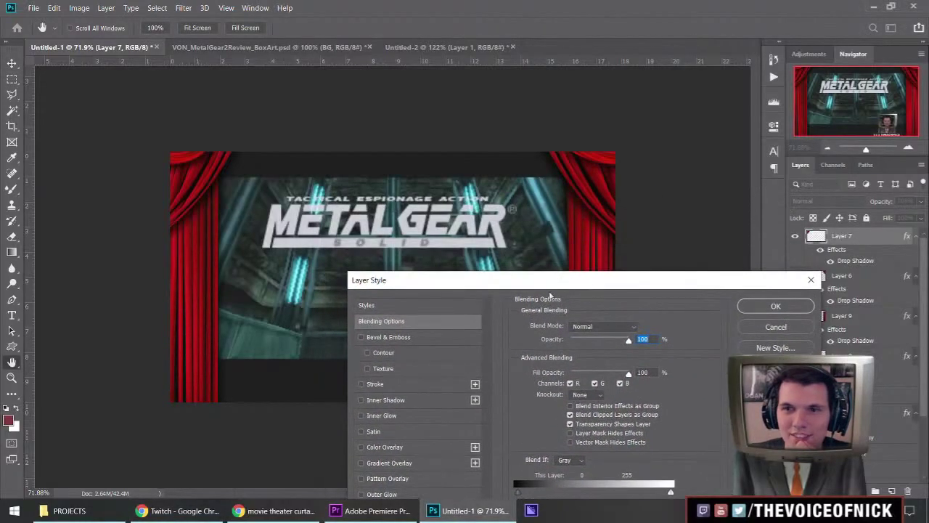
drag(518, 280, 552, 210)
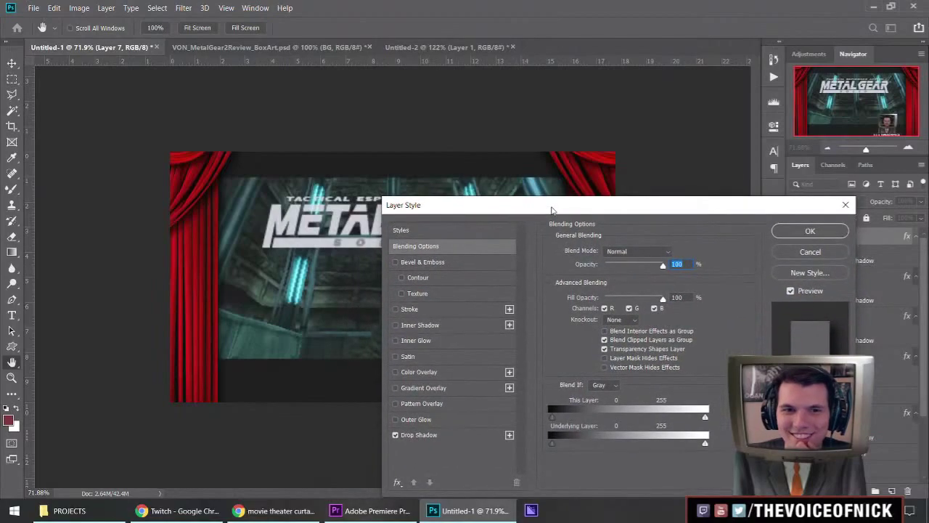
click(426, 373)
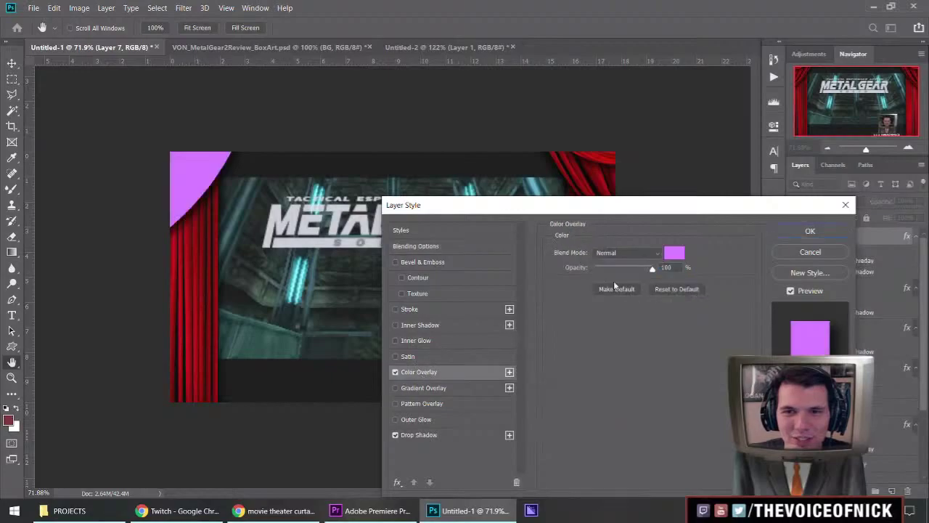
click(672, 255)
drag(617, 392, 603, 450)
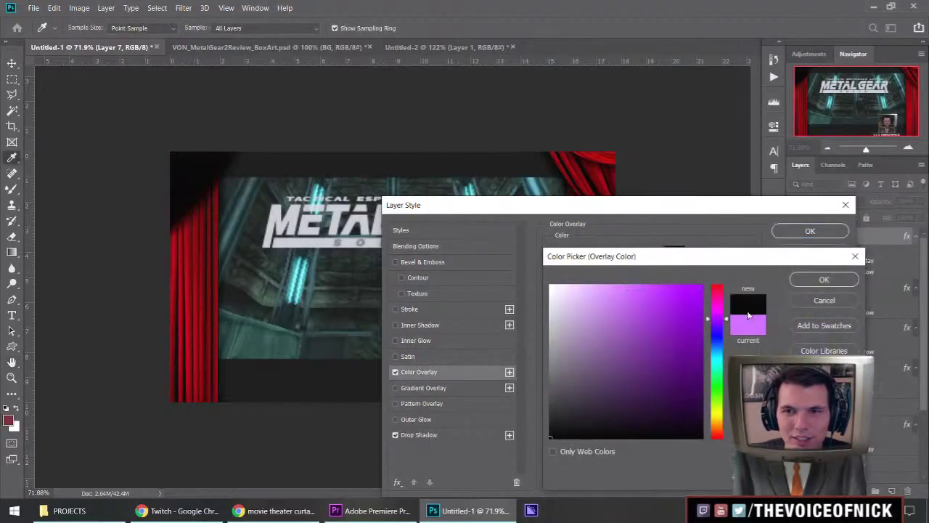
click(824, 279)
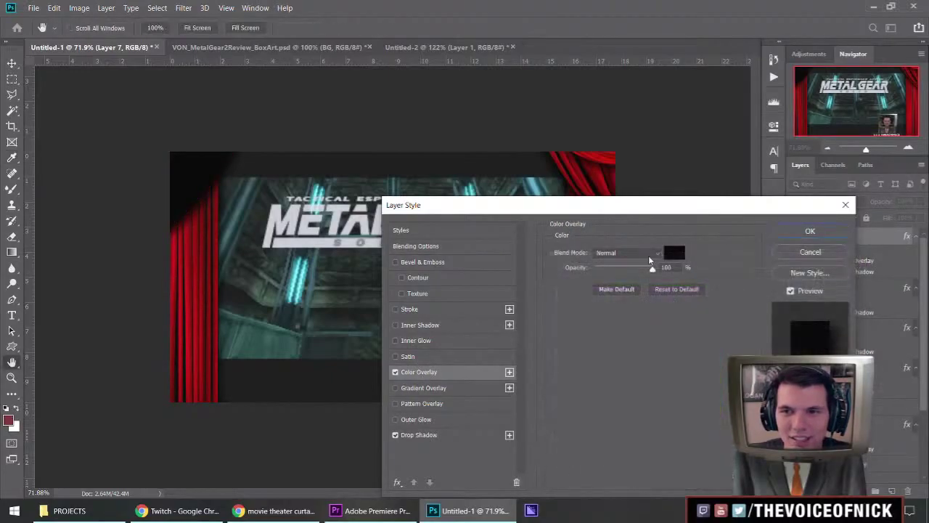
drag(653, 269, 631, 267)
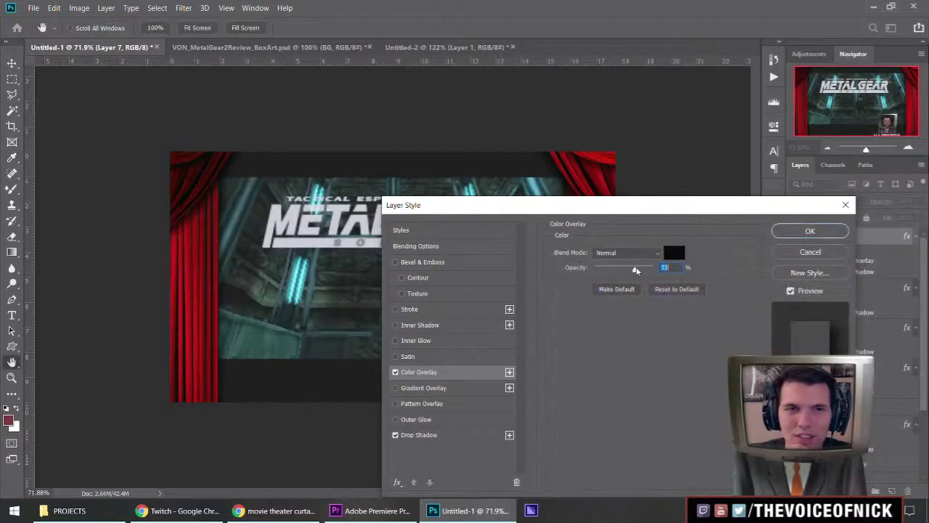
click(833, 252)
- Move the left side curtain, Layer 8, directly beneath the upper-left drape in the layer order
click(859, 281)
click(848, 320)
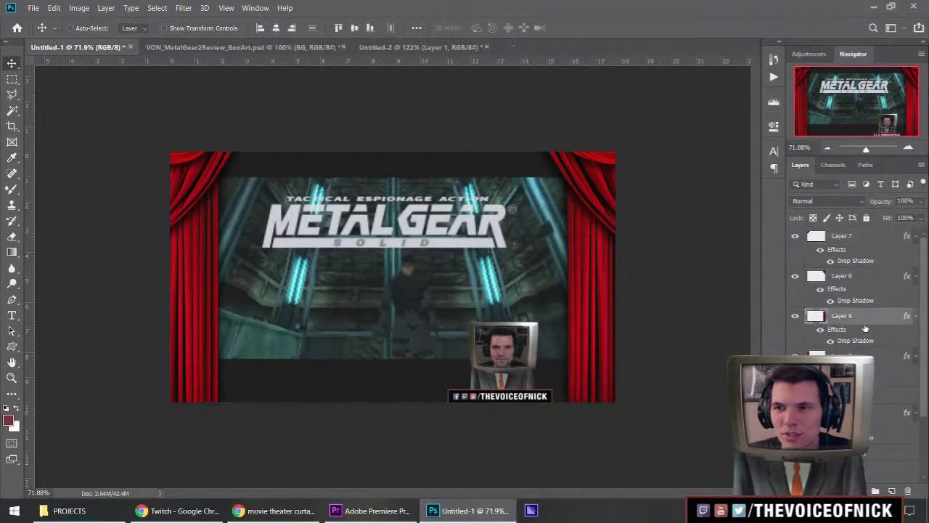
click(855, 242)
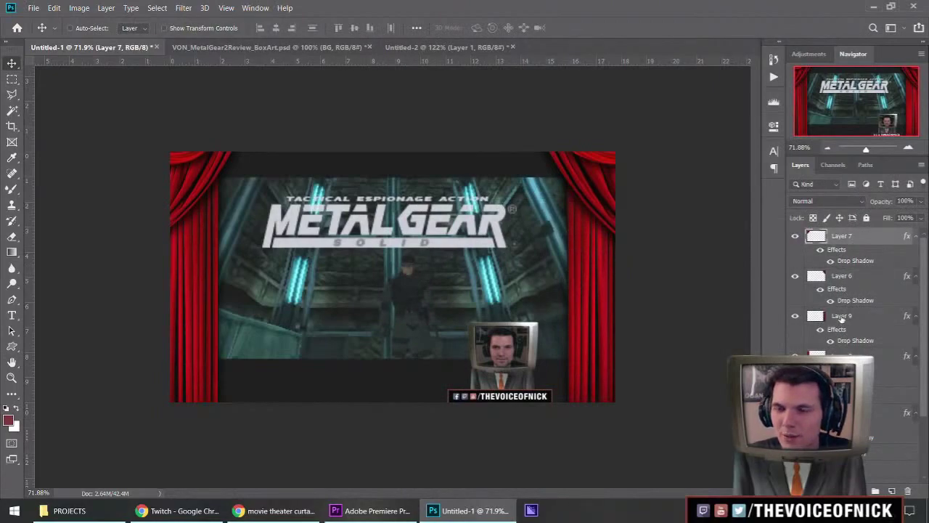
click(841, 319)
drag(842, 277, 858, 270)
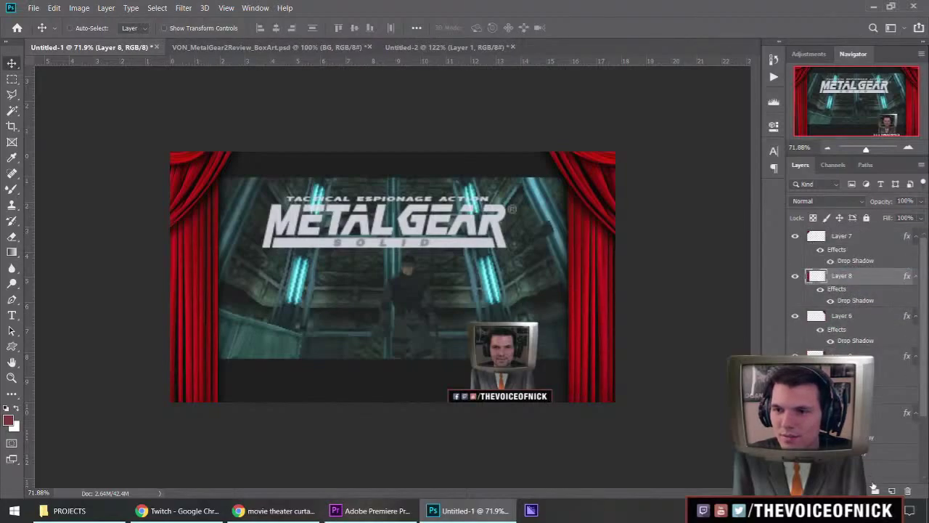
- Group the upper-left drape and left side curtain layers and name the group Left Curtain
shift+click(869, 239)
key(ctrl+g)
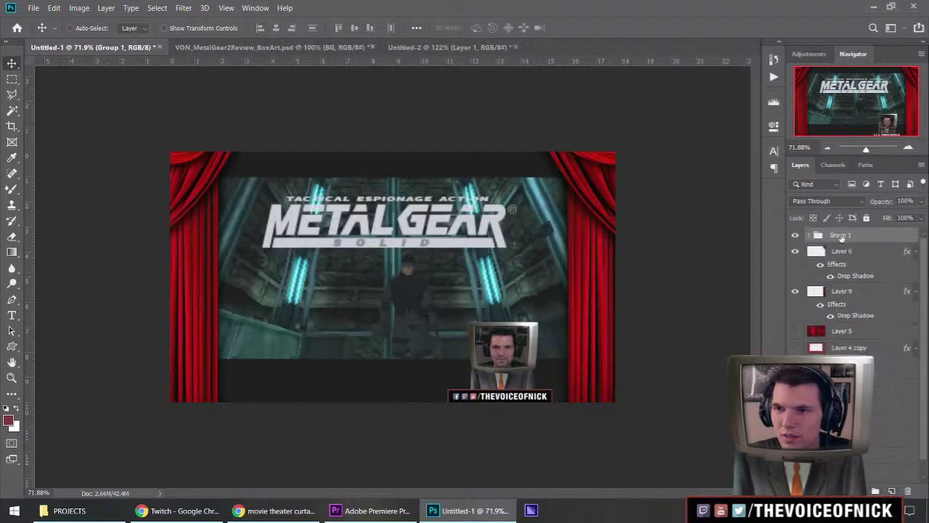
double_click(841, 233)
text(Left Curtain)
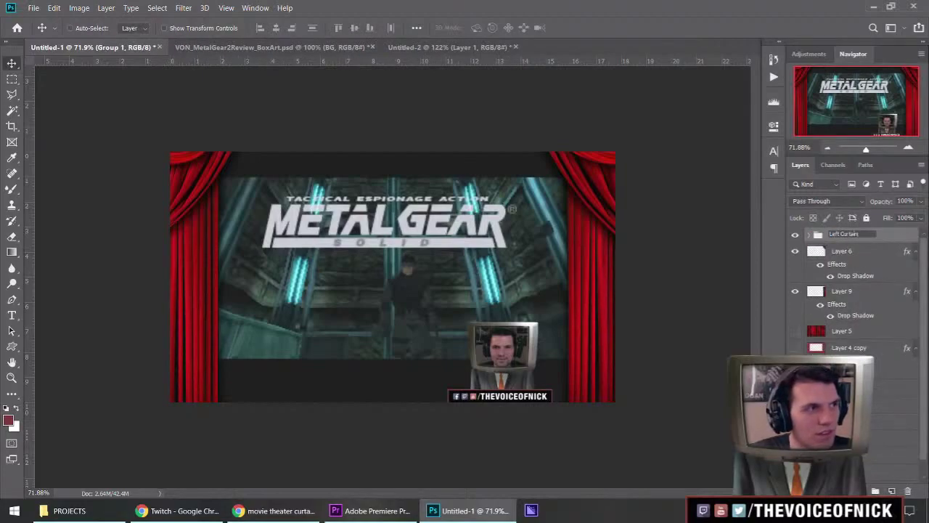
key(Return)
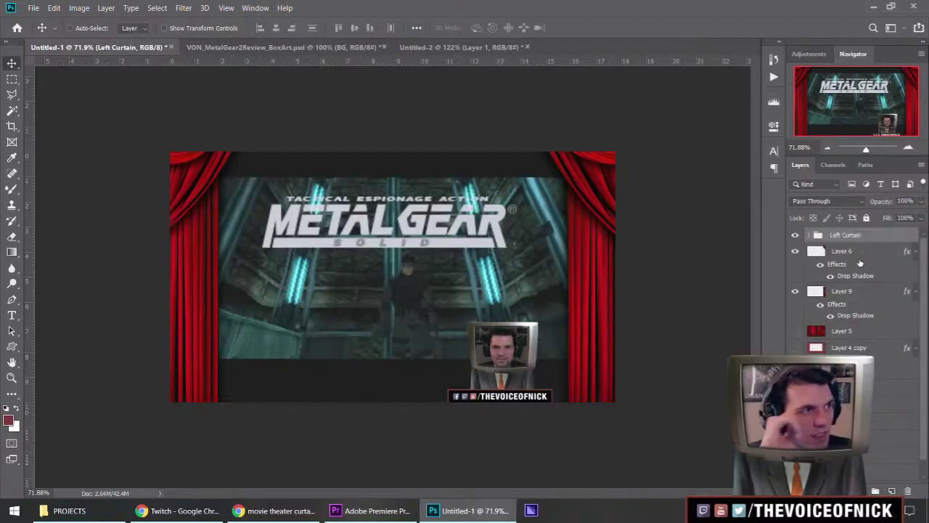
- Group Layer 6 and Layer 9, the upper-right drape and right side curtain, and name the group Right Curtain
click(837, 254)
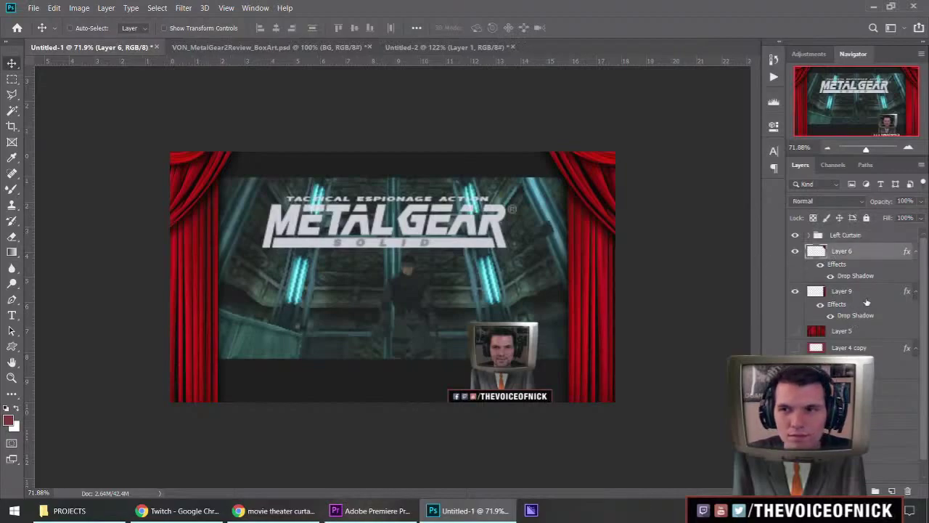
shift+click(851, 319)
key(ctrl+g)
double_click(836, 249)
text(Right Curt)
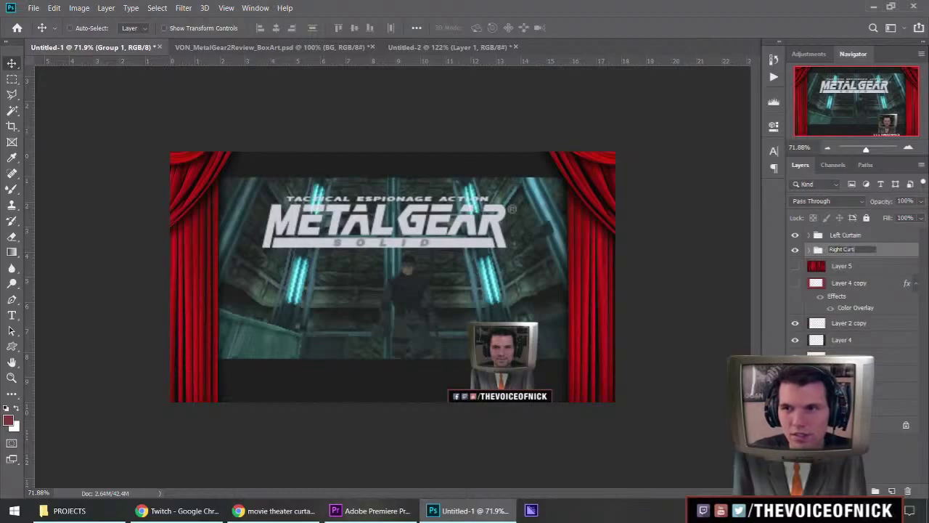
text(ain)
key(Return)
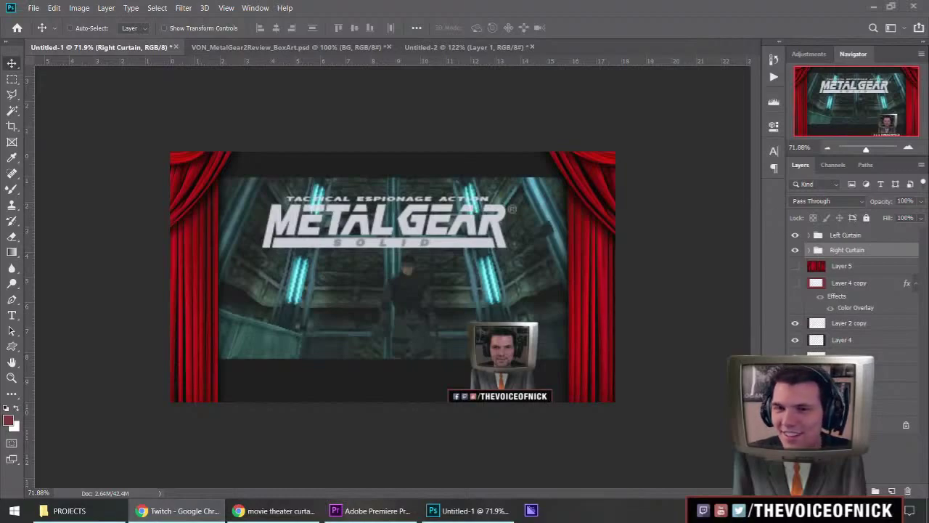
click(643, 176)
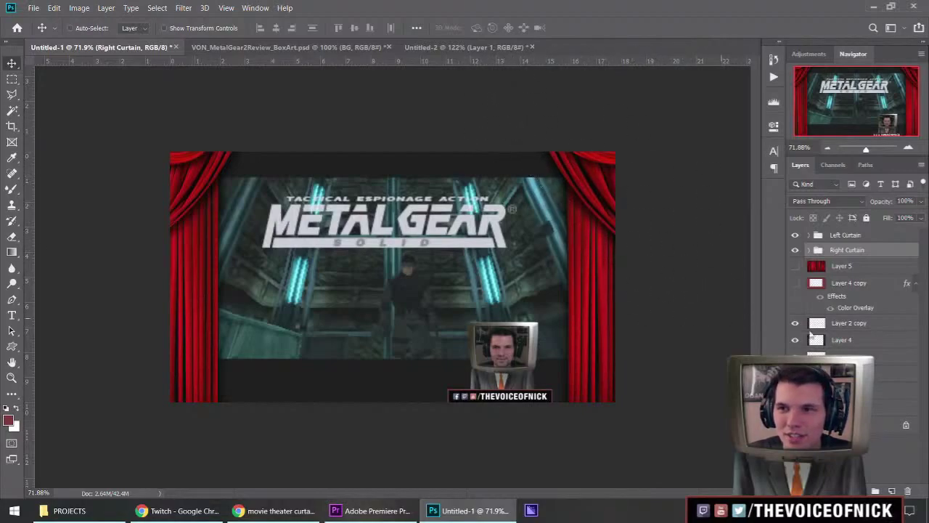
click(796, 251)
click(796, 252)
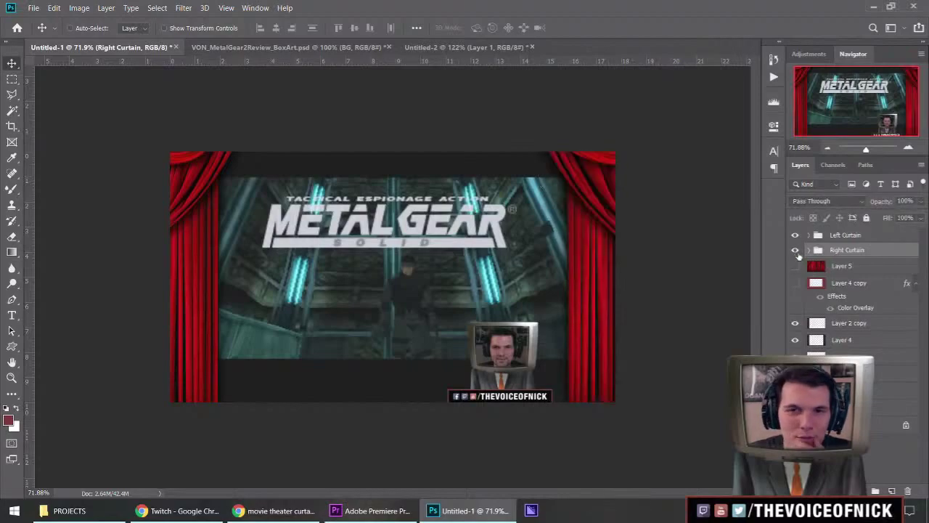
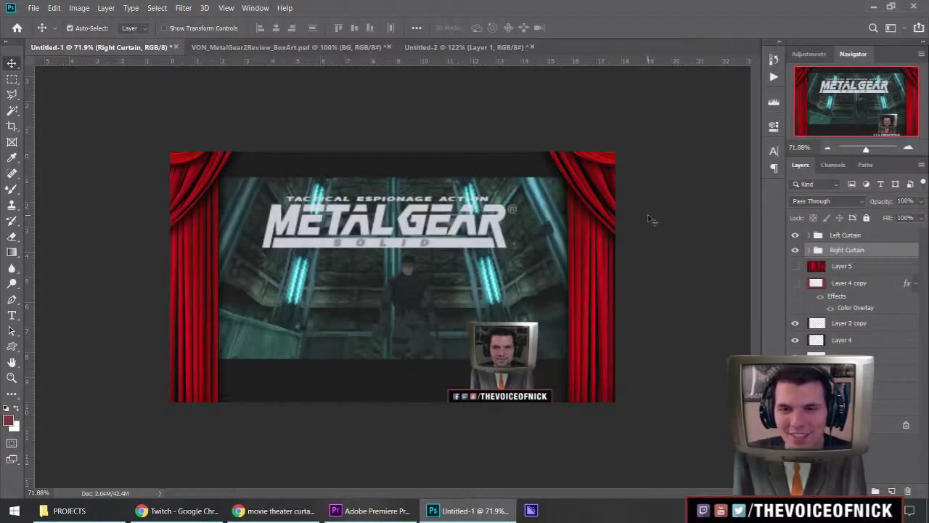
key(ctrl+minus)
key(ctrl+minus)
key(ctrl+plus)
key(ctrl+minus)
key(ctrl+minus)
key(ctrl+minus)
key(ctrl+plus)
key(ctrl+plus)
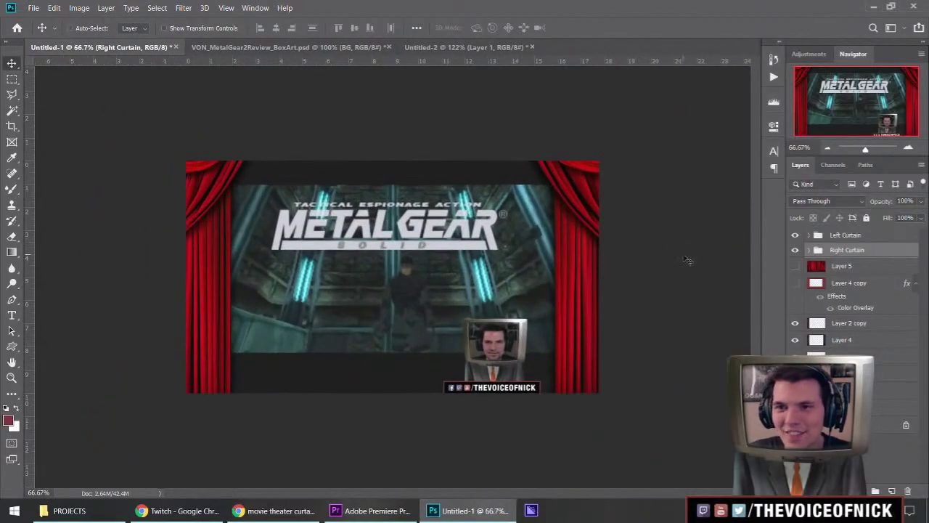
click(795, 250)
click(795, 250)
double_click(823, 253)
key(Escape)
- Choose the Burn tool and try it on the Right Curtain group
click(11, 158)
drag(11, 189, 11, 284)
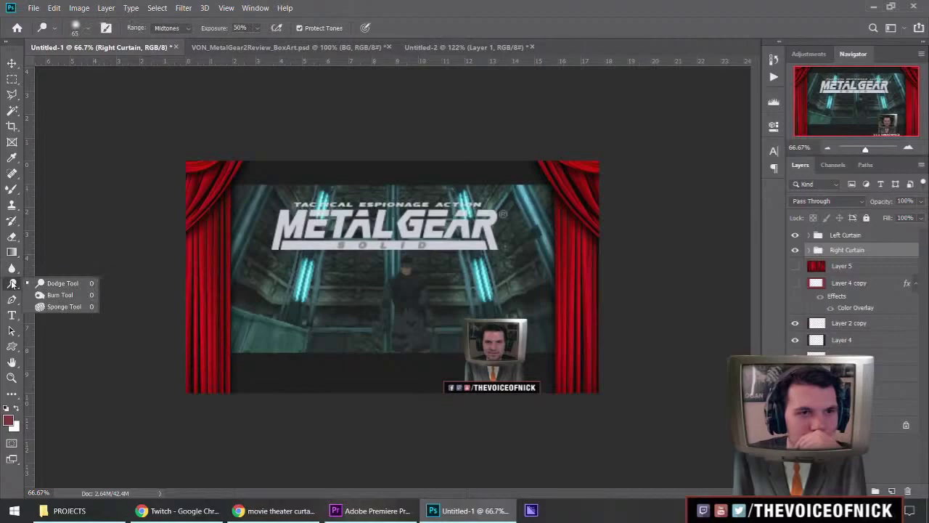
click(59, 295)
click(594, 216)
click(481, 210)
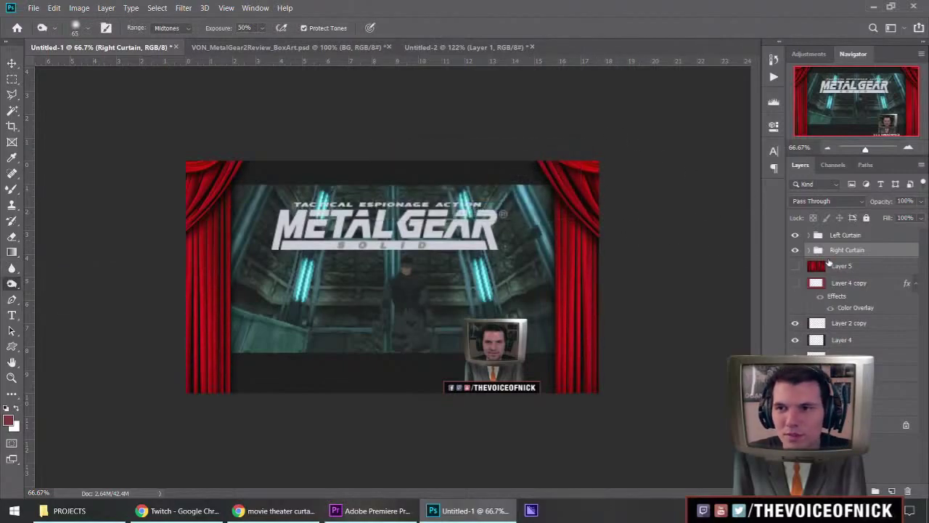
- Duplicate the Right Curtain group and merge the copy into a single layer
click(809, 250)
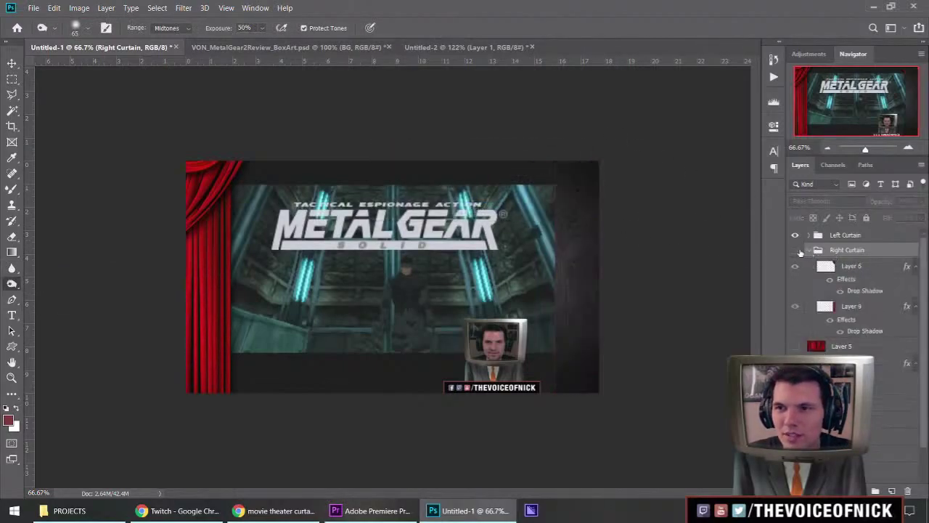
click(797, 251)
click(809, 249)
alt+drag(848, 254, 854, 244)
key(ctrl+e)
- Duplicate the Left Curtain group, merge the copy into a single layer, and hide both original curtain groups
click(832, 237)
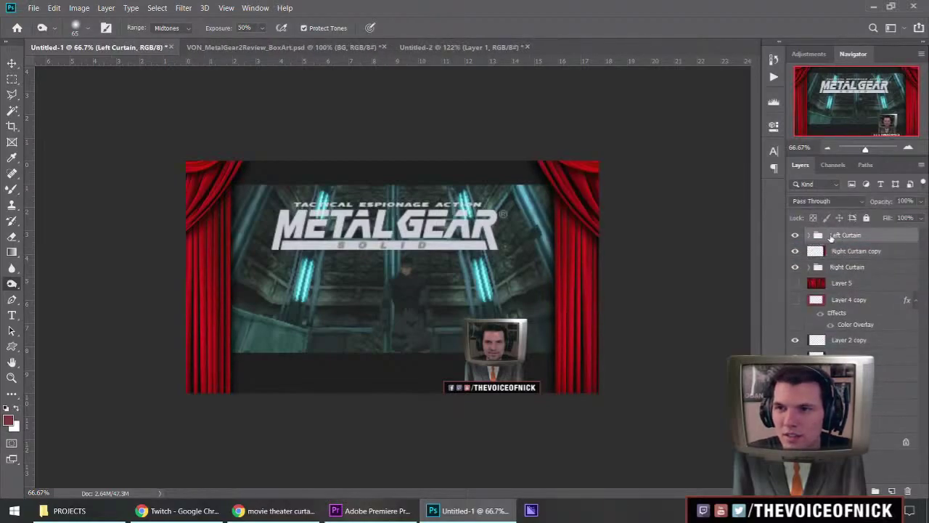
click(843, 249)
click(840, 237)
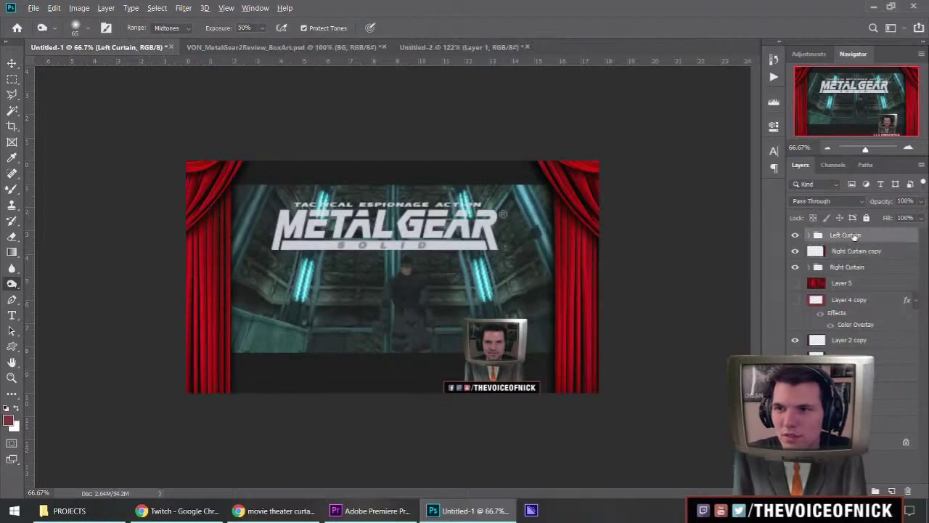
key(ctrl+j)
click(795, 250)
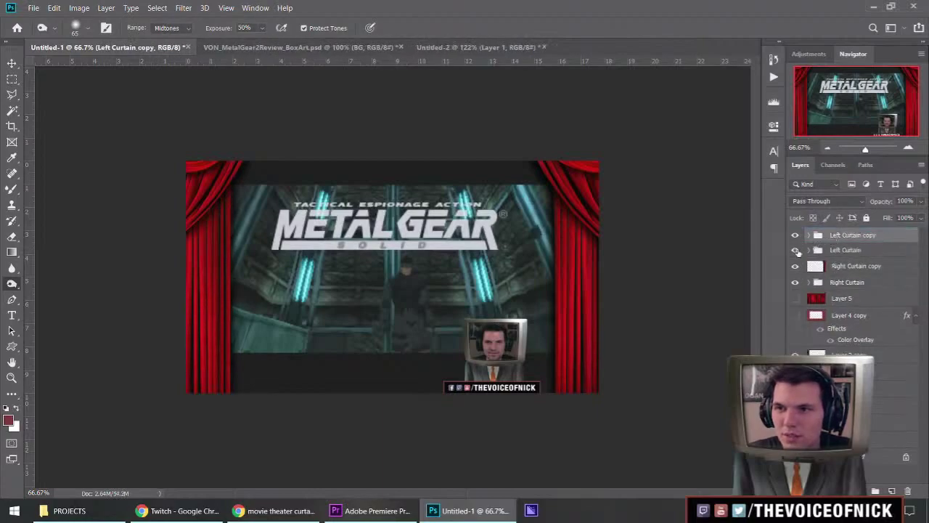
click(795, 282)
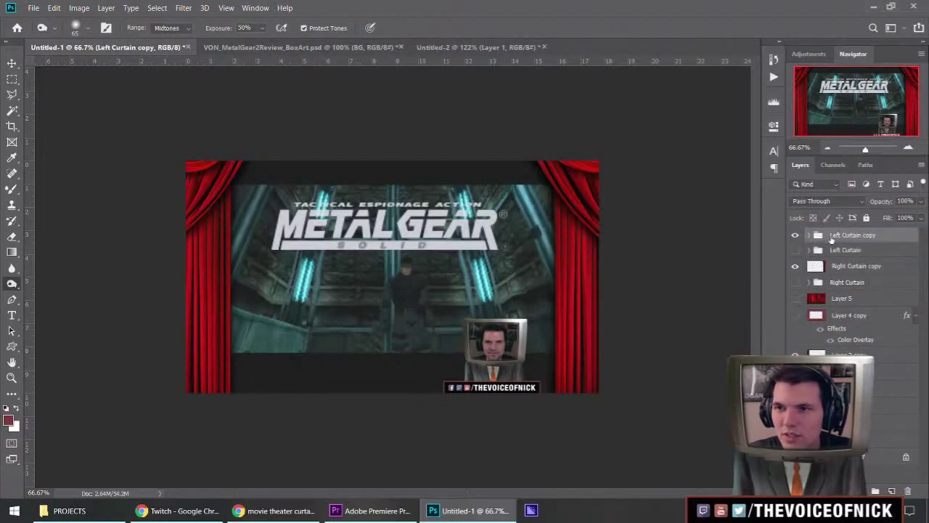
key(ctrl+e)
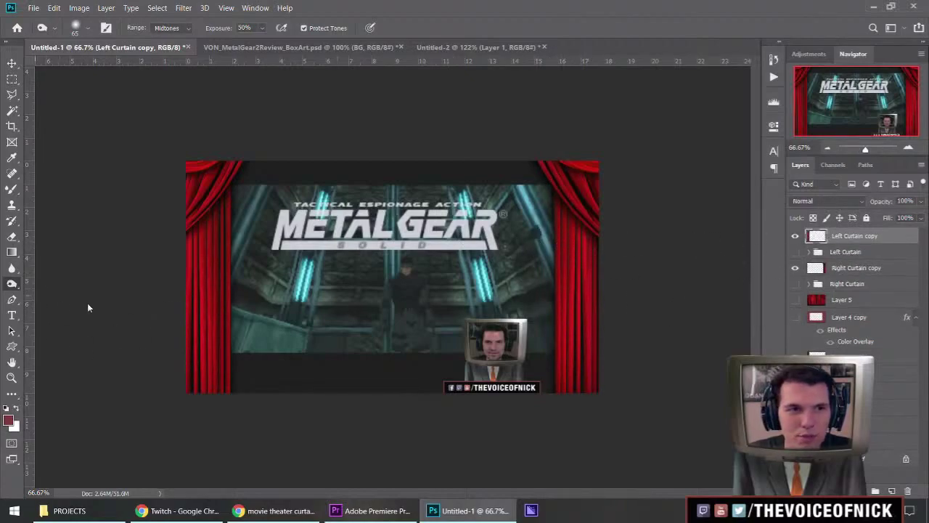
- Darken the Left Curtain copy layer with the Burn tool at brush size 100 and 100% exposure
right_click(451, 284)
drag(551, 313, 553, 313)
drag(224, 30, 270, 31)
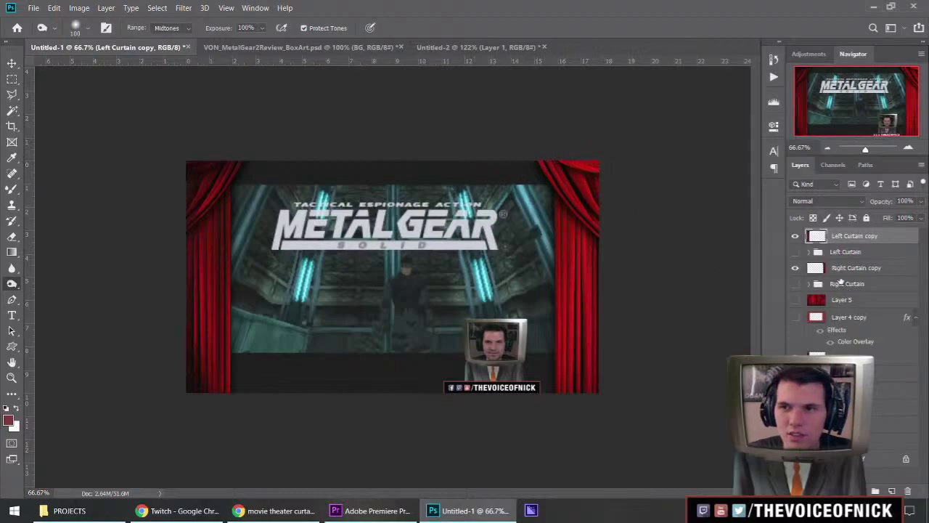
click(841, 270)
key(v)
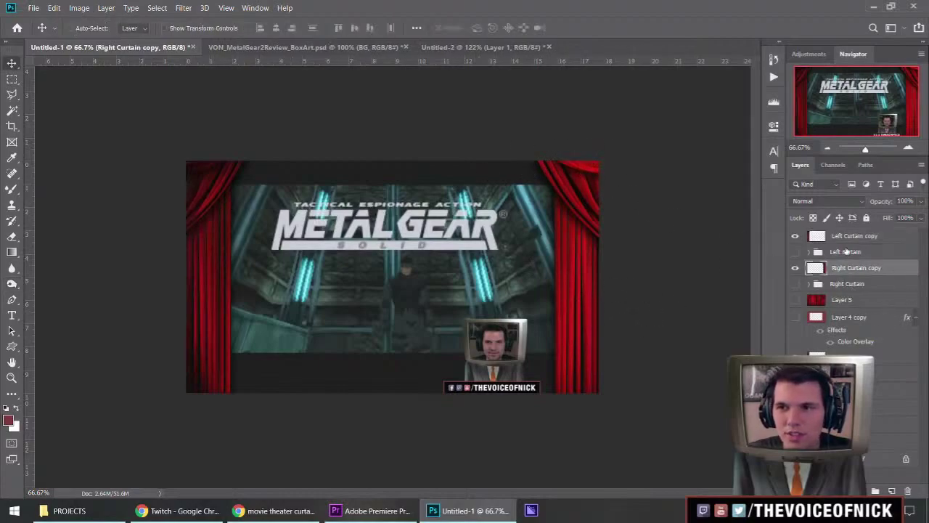
click(847, 239)
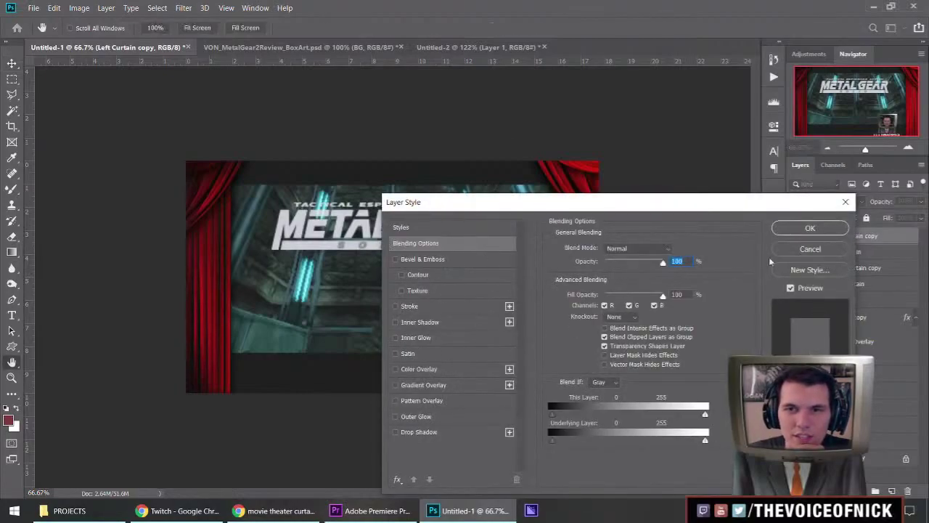
click(802, 249)
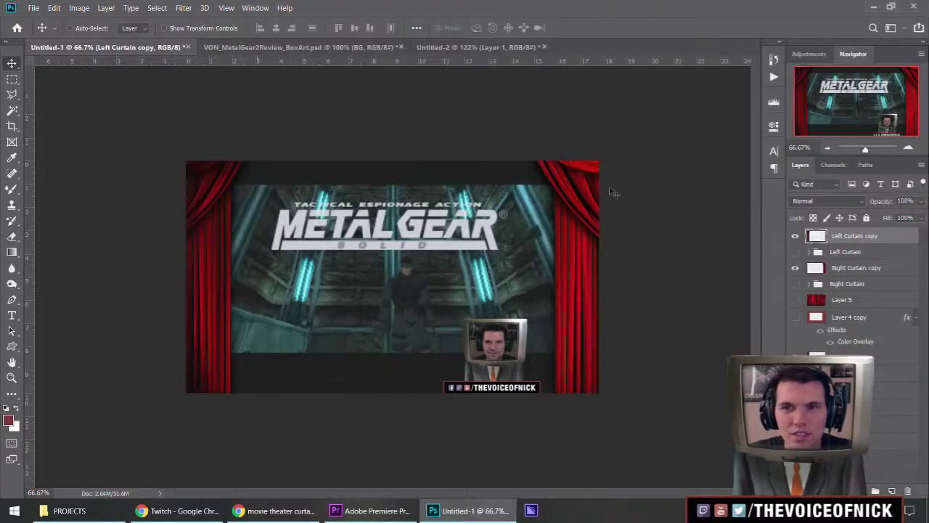
- Add a Brightness/Contrast adjustment layer above Left Curtain copy and lower its brightness
click(858, 492)
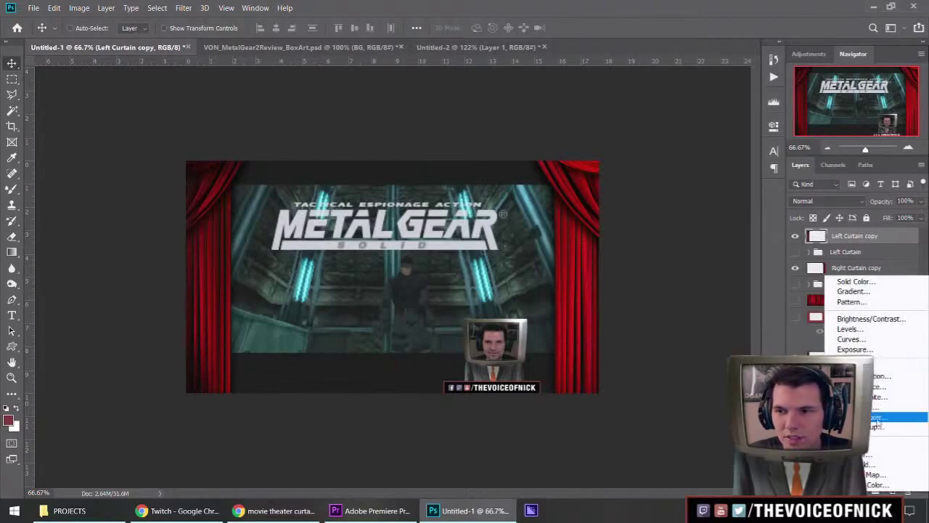
click(866, 319)
drag(669, 218, 633, 200)
click(739, 121)
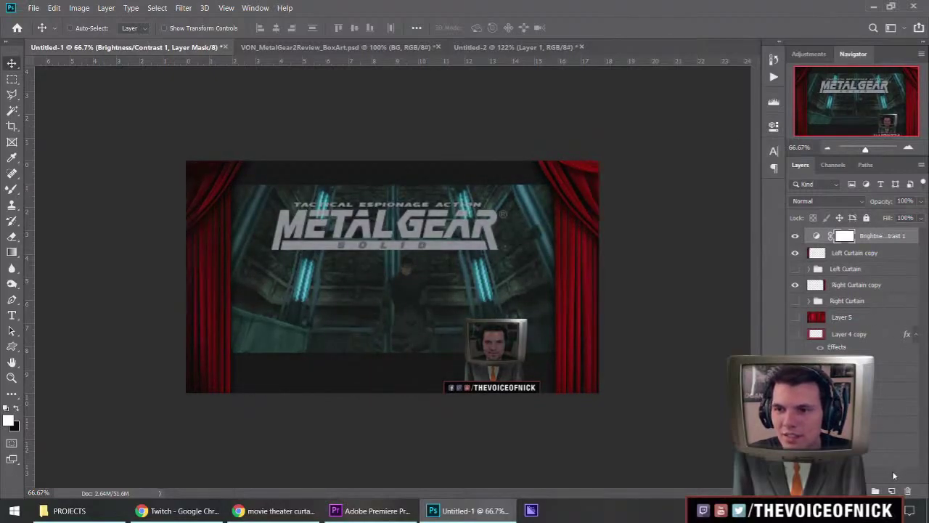
- Create a new layer group and move the Brightness/Contrast adjustment and Left Curtain copy layers into it
key(ctrl+g)
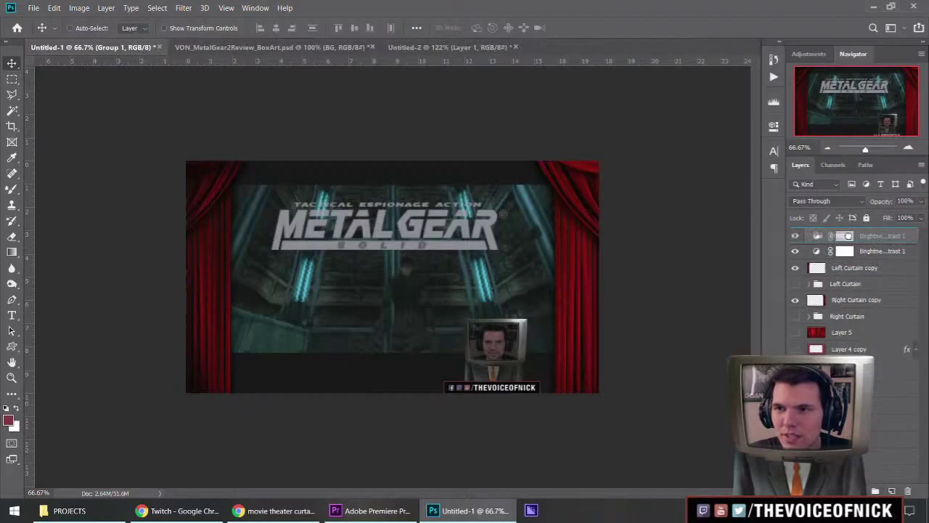
drag(845, 252, 846, 238)
drag(856, 272, 855, 257)
click(842, 271)
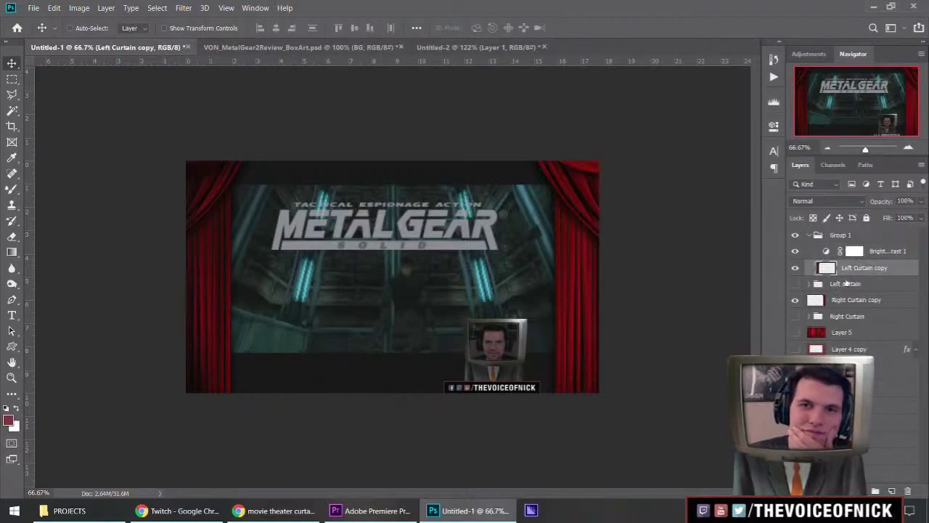
ctrl+click(544, 347)
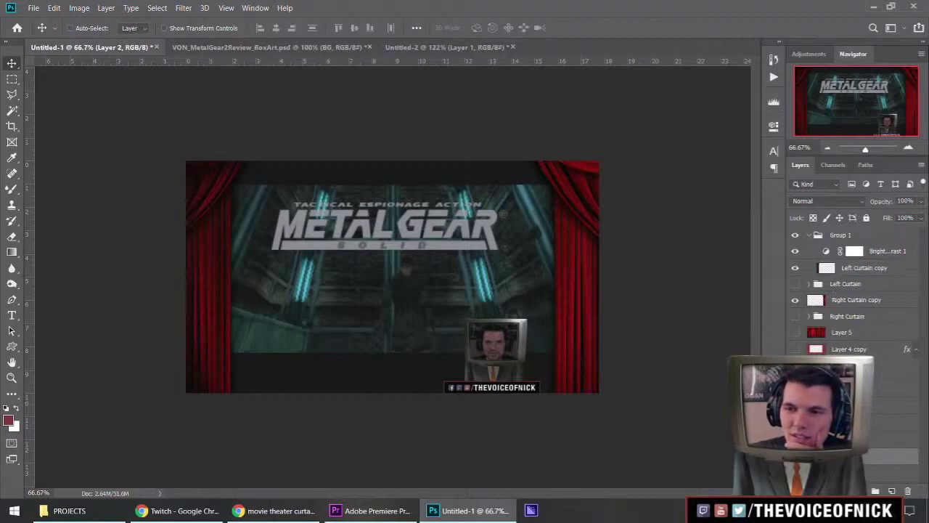
ctrl+click(546, 375)
key(l)
click(530, 157)
click(555, 190)
click(555, 417)
click(254, 443)
click(214, 417)
key(Escape)
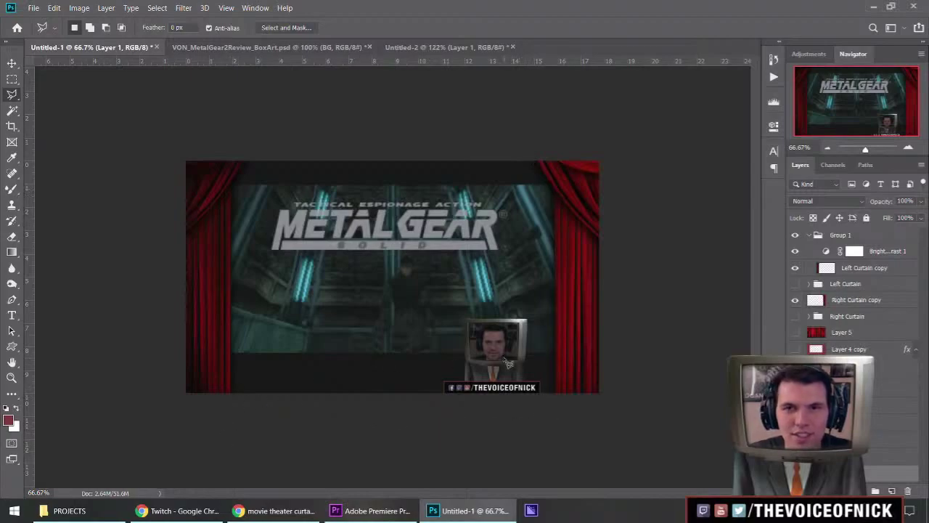
- Select the gameplay area between the curtains by inverting the combined outlines of Left Curtain copy and Right Curtain copy
ctrl+click(816, 299)
ctrl+shift+click(827, 268)
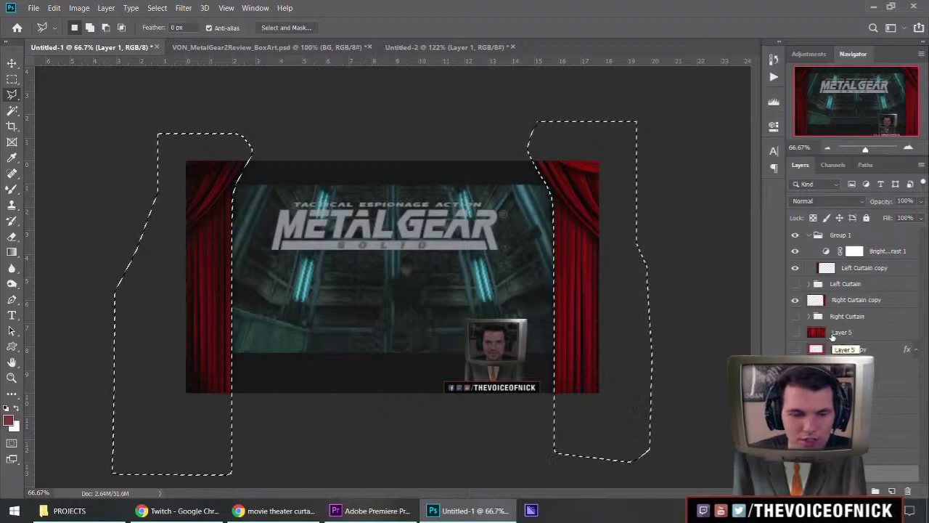
key(ctrl+shift+i)
- With the Brightness/Contrast adjustment hidden, copy the selected gameplay area onto a new layer and place it above Group 1
click(795, 251)
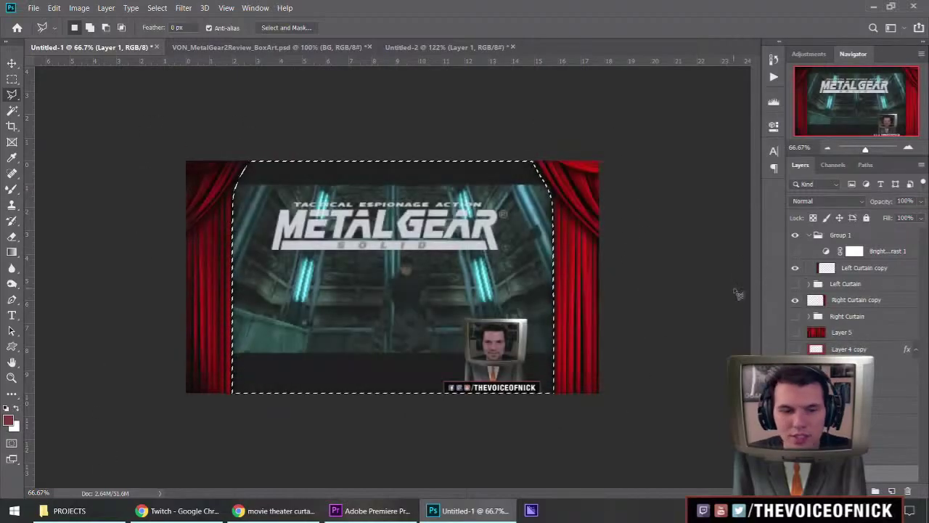
click(844, 235)
key(ctrl+v)
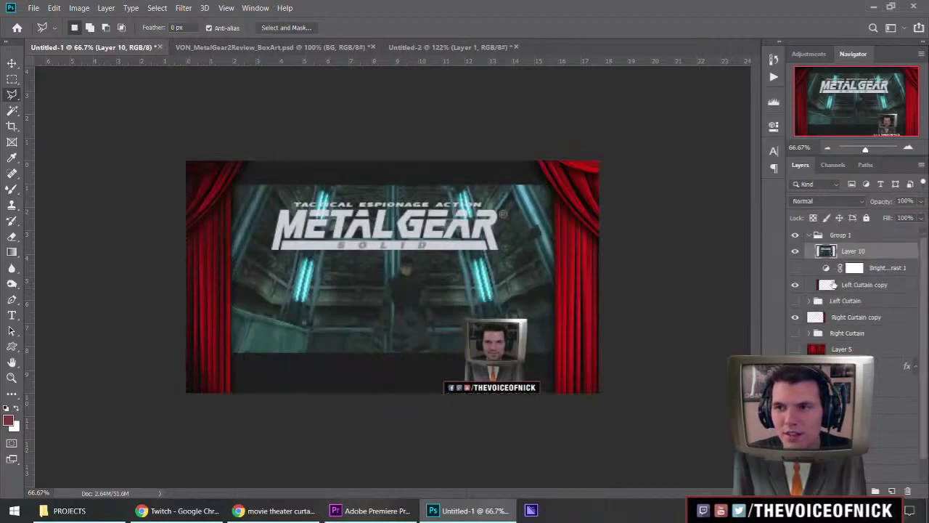
drag(854, 250, 854, 270)
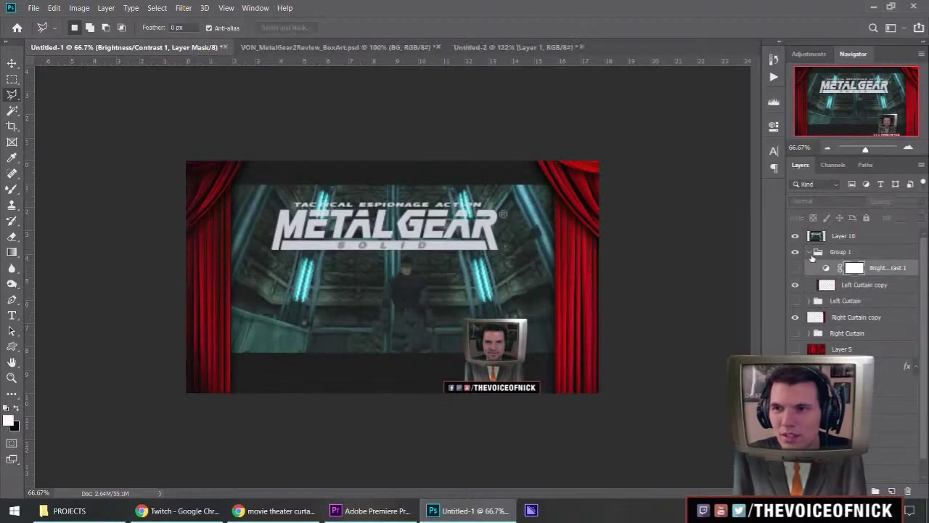
- Take the Brightness/Contrast adjustment and Left Curtain copy out of Group 1 and remove the group
drag(871, 266, 875, 248)
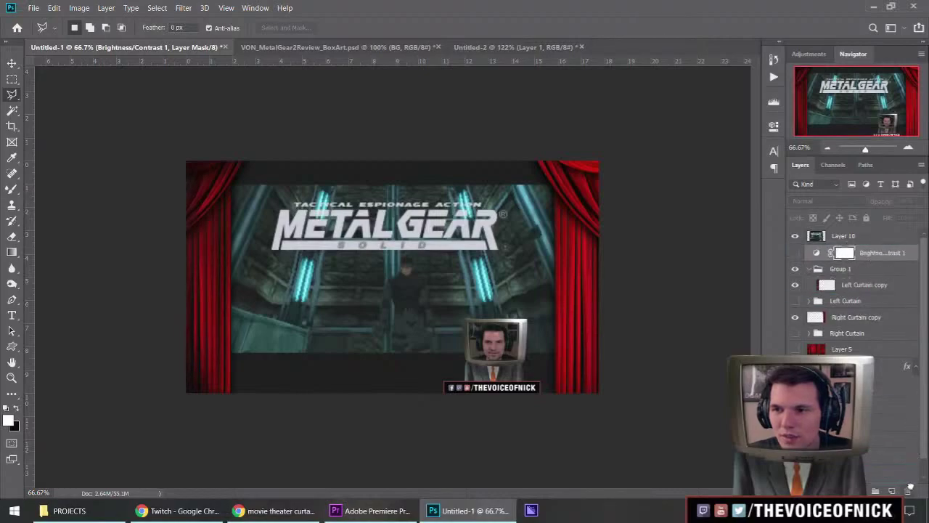
drag(909, 490, 909, 490)
key(ctrl+z)
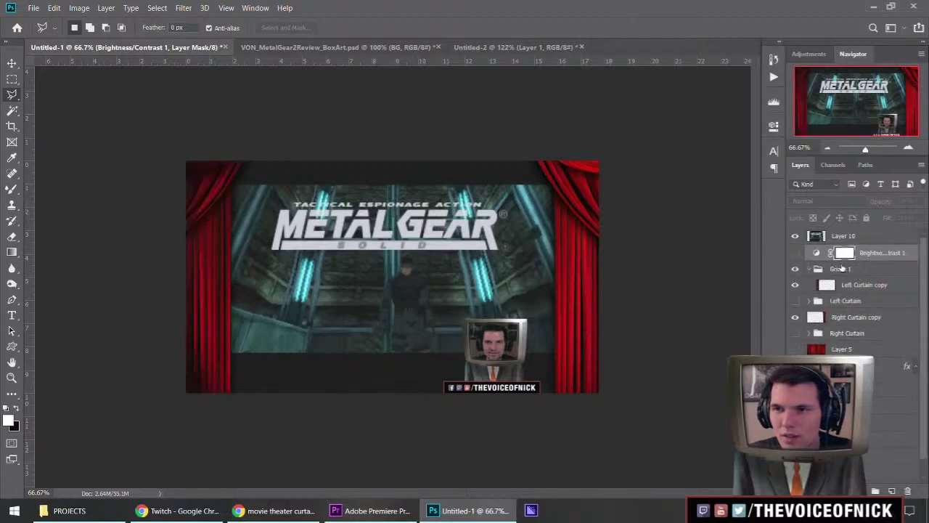
drag(828, 289, 908, 491)
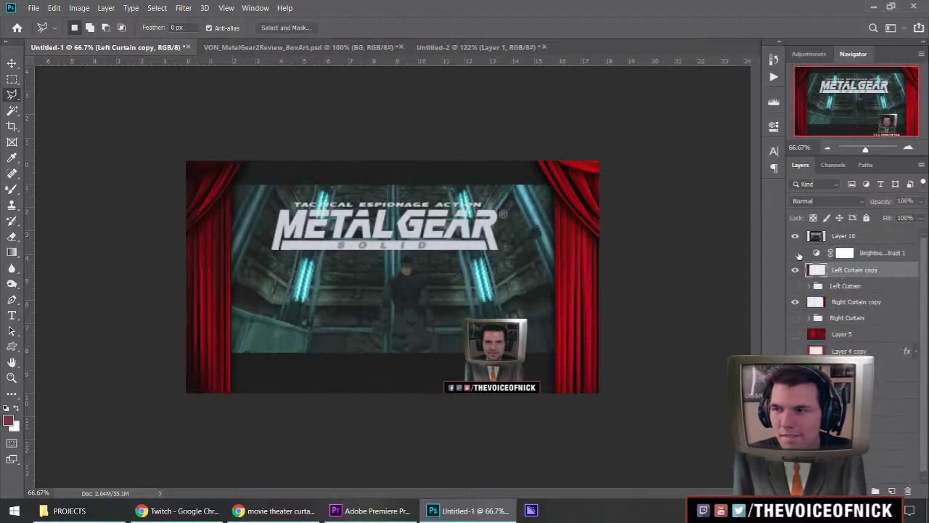
- Turn the Brightness/Contrast adjustment back on and compare the curtains with and without it
click(796, 253)
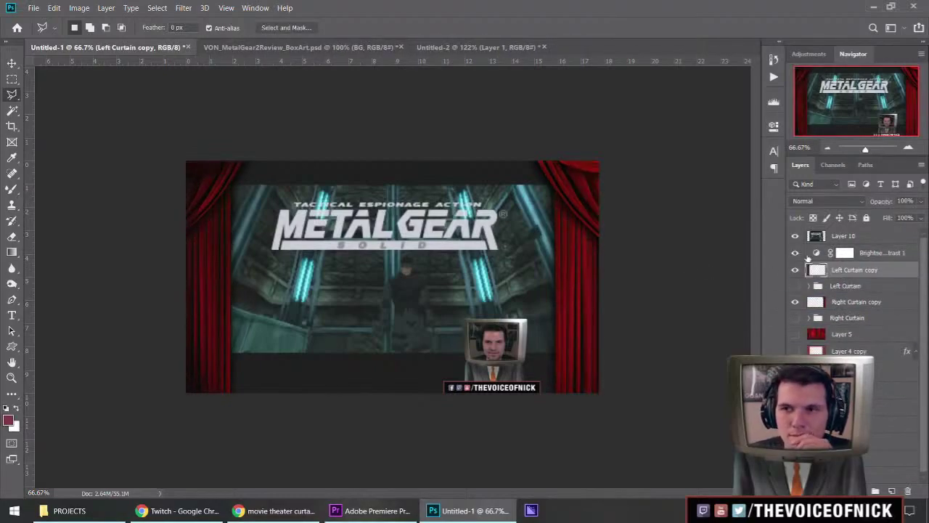
click(796, 254)
click(797, 254)
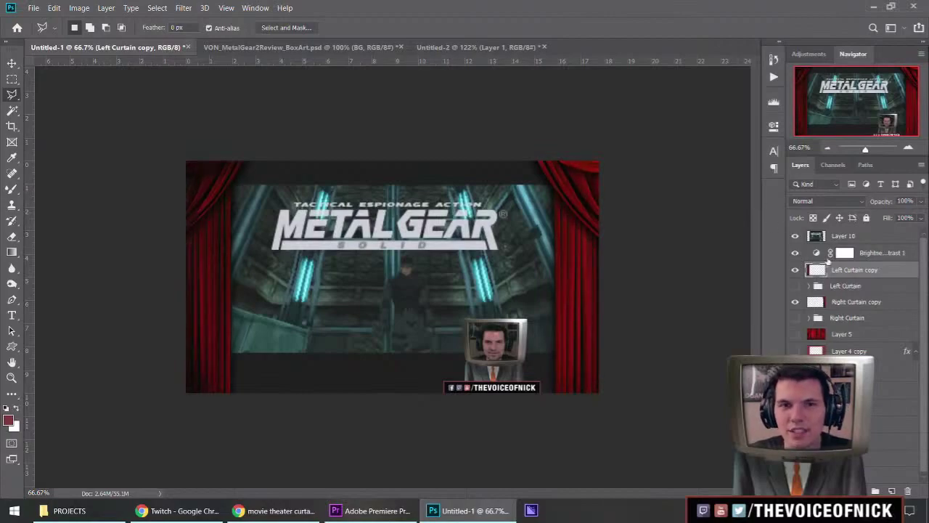
scroll(342, 290, down, 3)
scroll(236, 294, down, 2)
scroll(218, 301, up, 4)
key(v)
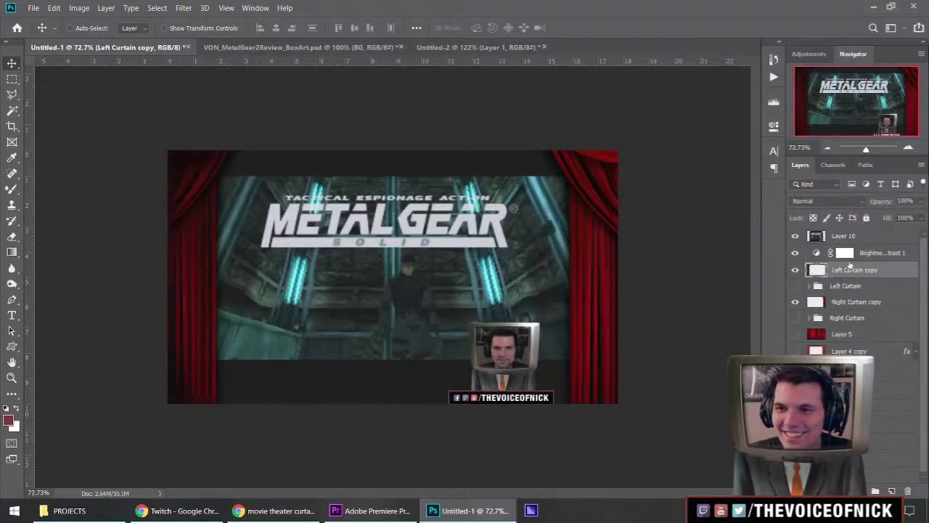
click(844, 253)
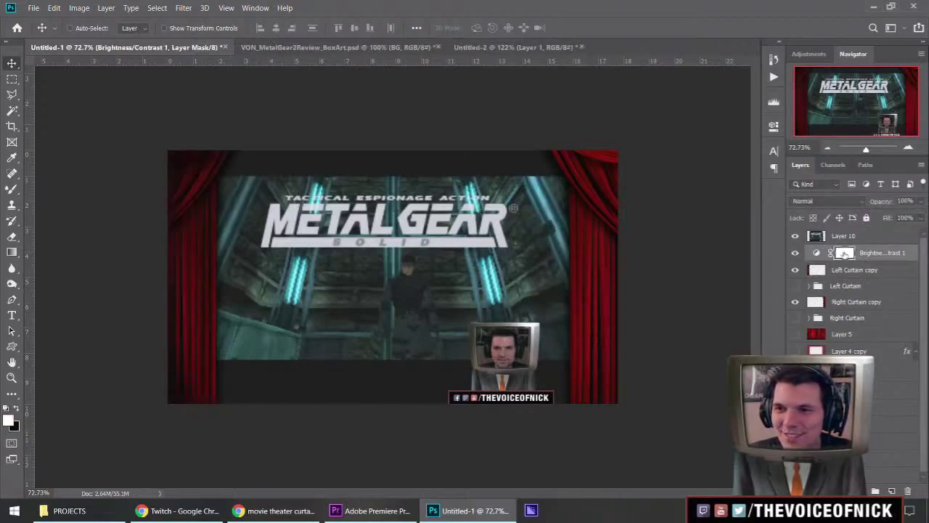
click(909, 258)
double_click(907, 255)
double_click(915, 259)
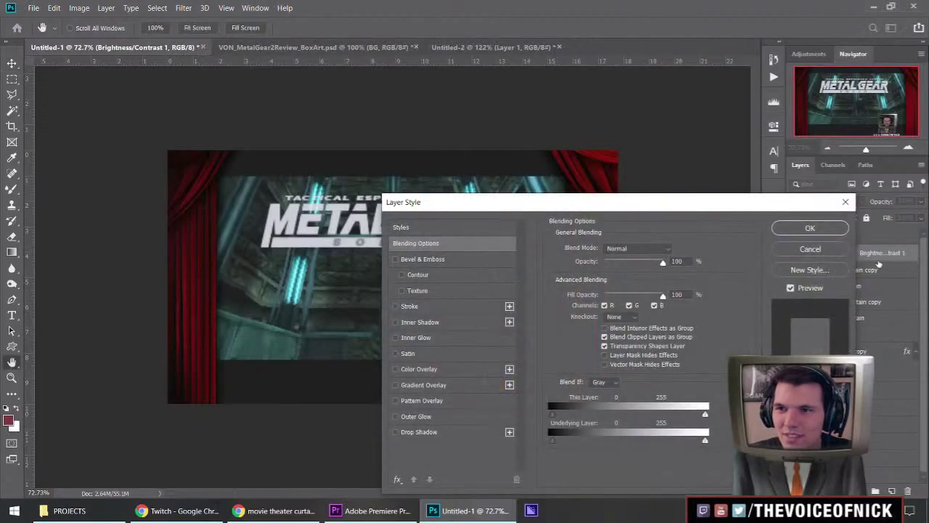
key(Escape)
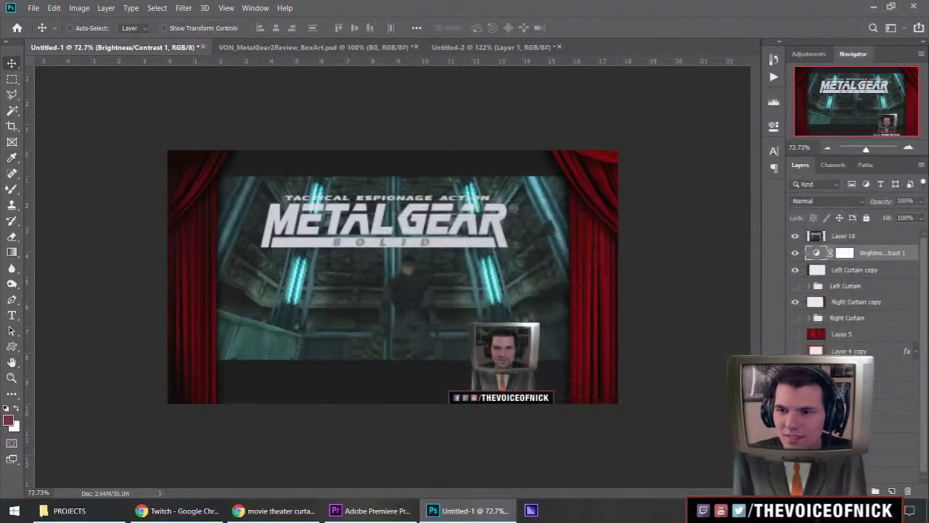
- Find and open the properties of the Brightness/Contrast 1 adjustment layer, checking the available panels
click(842, 510)
right_click(908, 258)
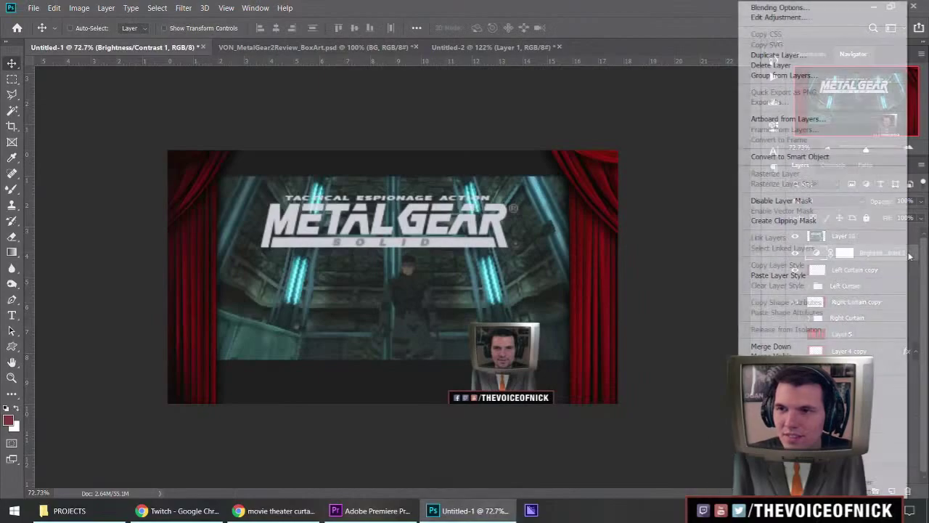
key(Escape)
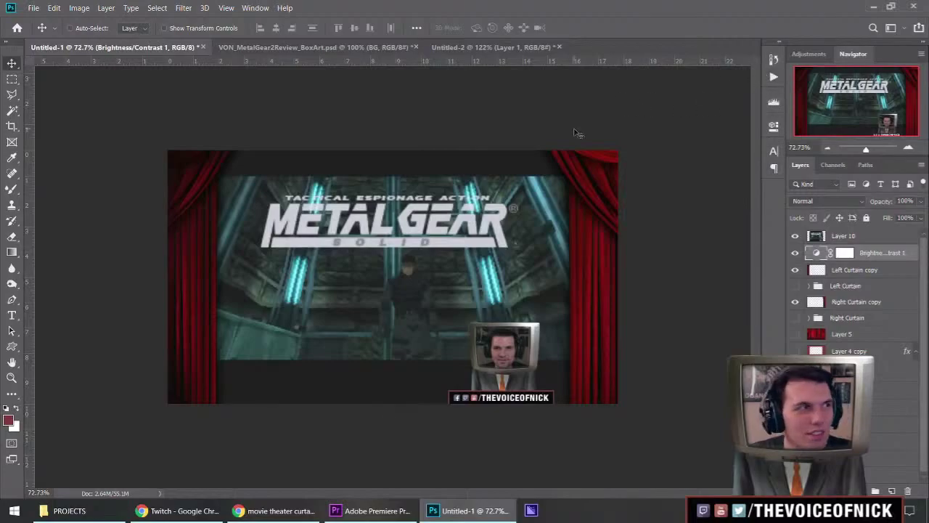
click(256, 8)
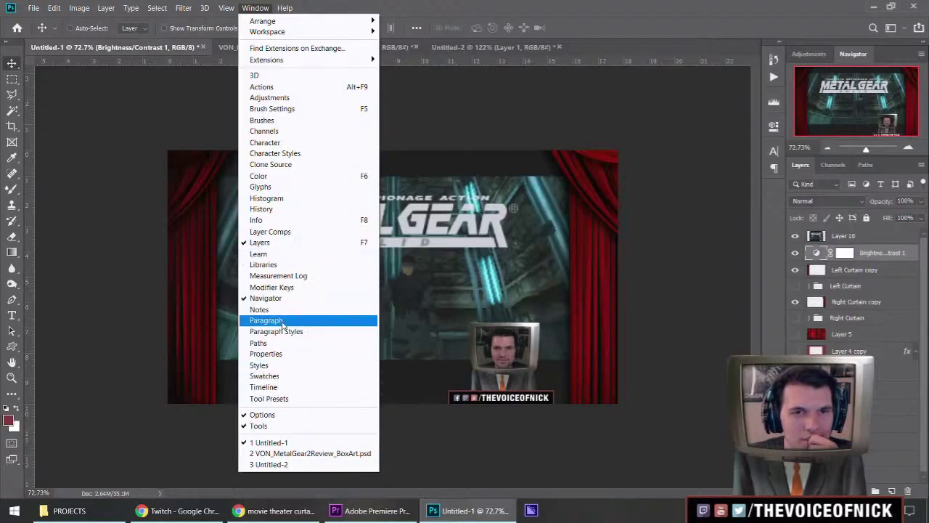
click(308, 97)
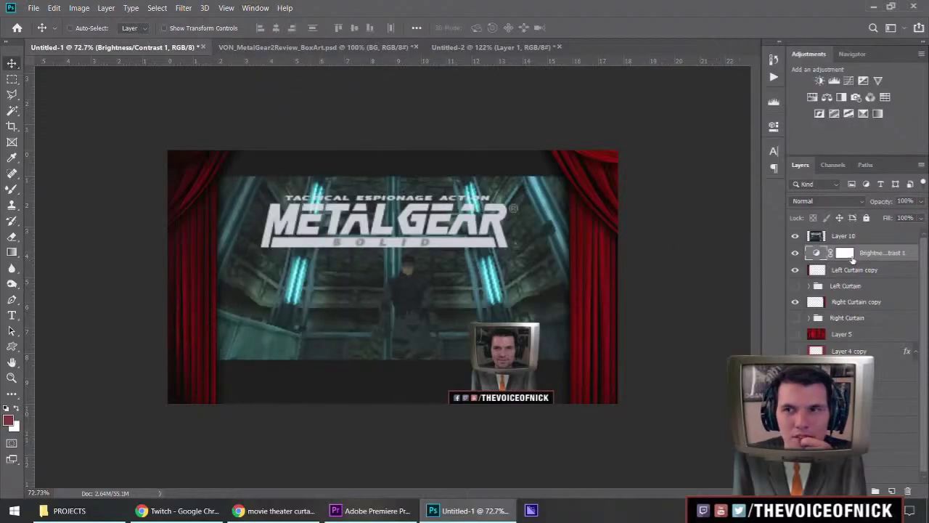
click(256, 8)
click(296, 88)
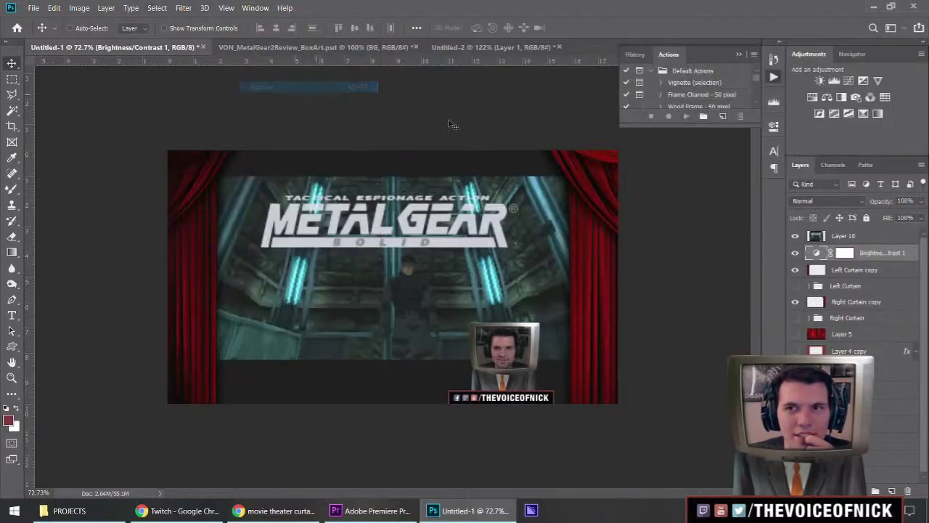
click(774, 103)
click(774, 103)
click(774, 127)
click(774, 126)
click(775, 150)
click(774, 168)
click(774, 167)
click(775, 127)
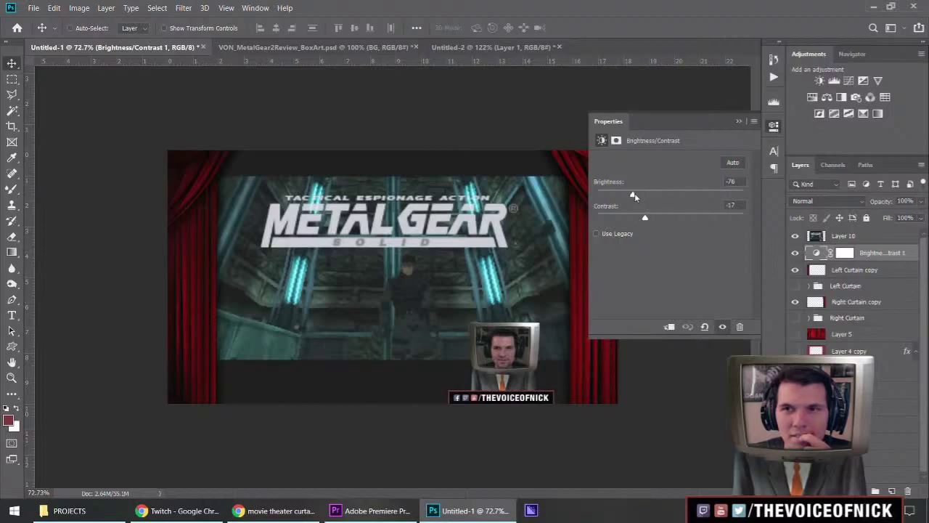
- Darken the curtains by setting Brightness/Contrast 1 to brightness -143 and contrast -36, and check the composition at several sizes
drag(634, 194, 594, 218)
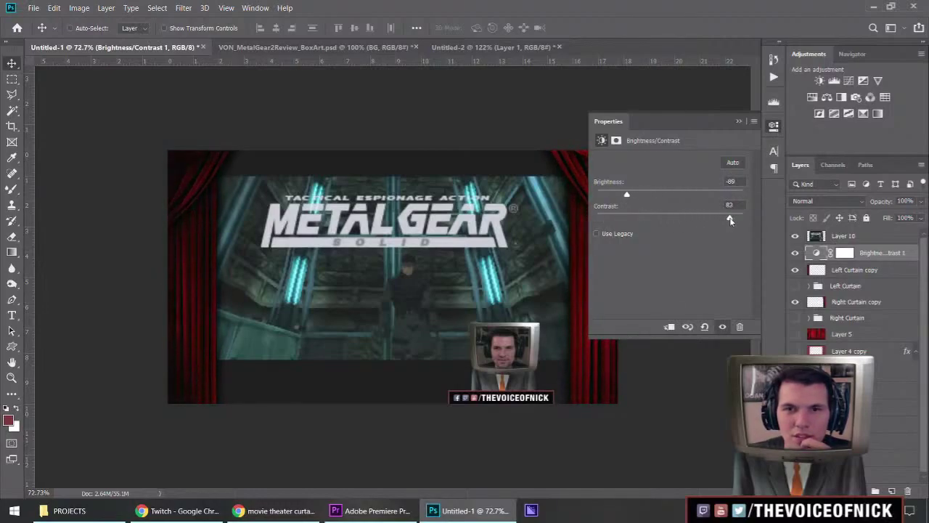
drag(730, 220, 618, 219)
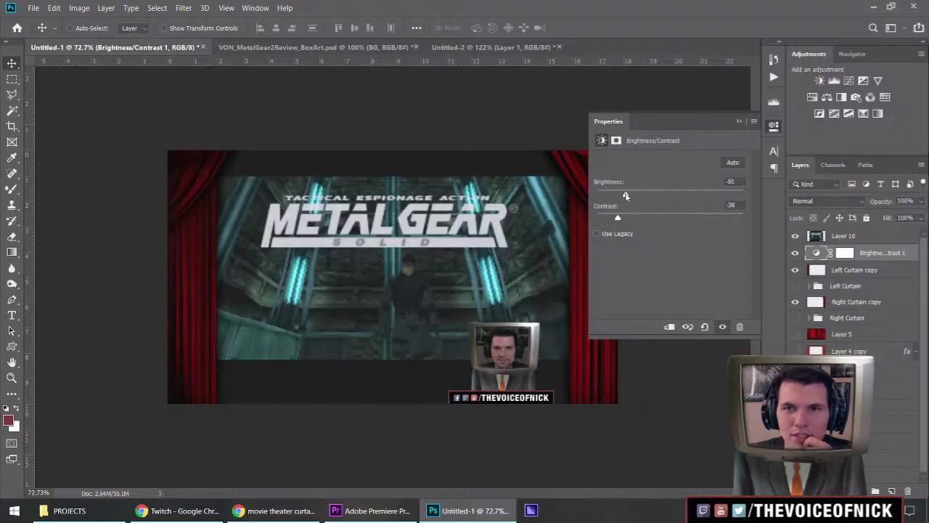
click(739, 119)
scroll(488, 306, down, 5)
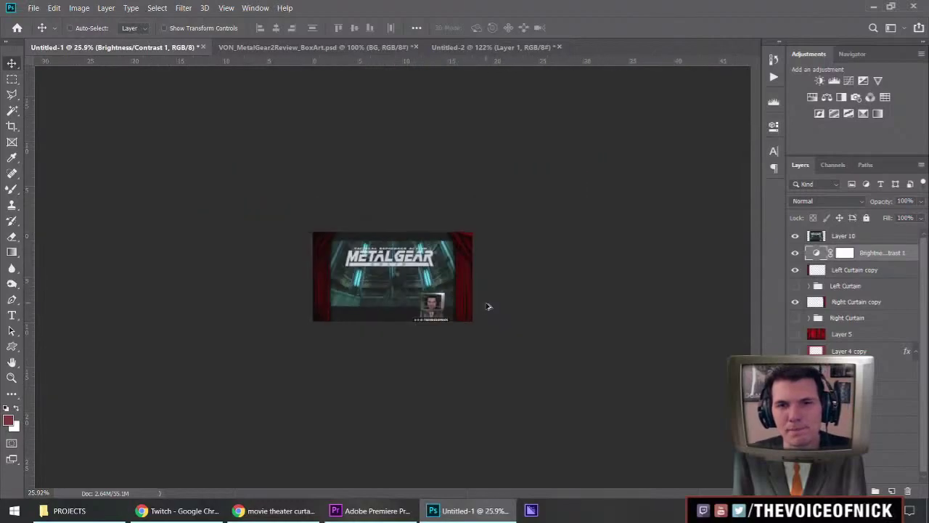
scroll(537, 317, down, 2)
scroll(536, 316, up, 5)
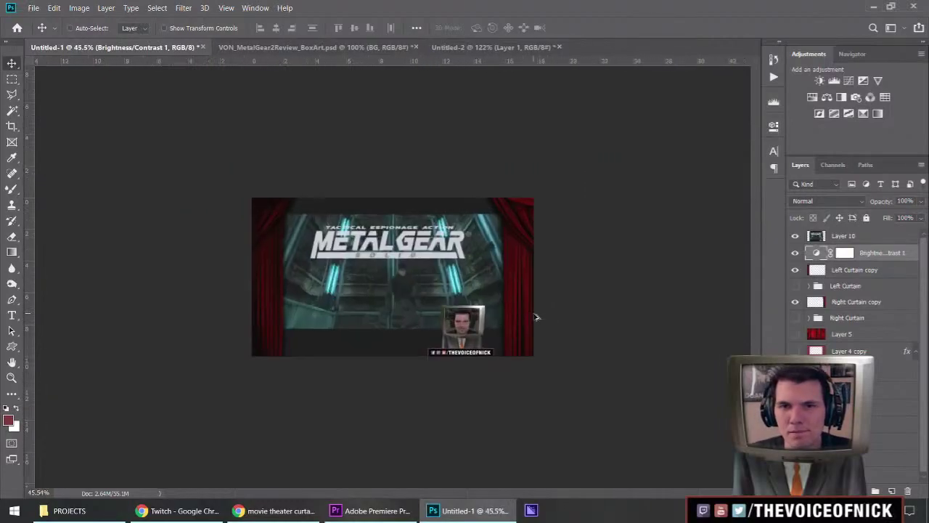
scroll(441, 329, up, 3)
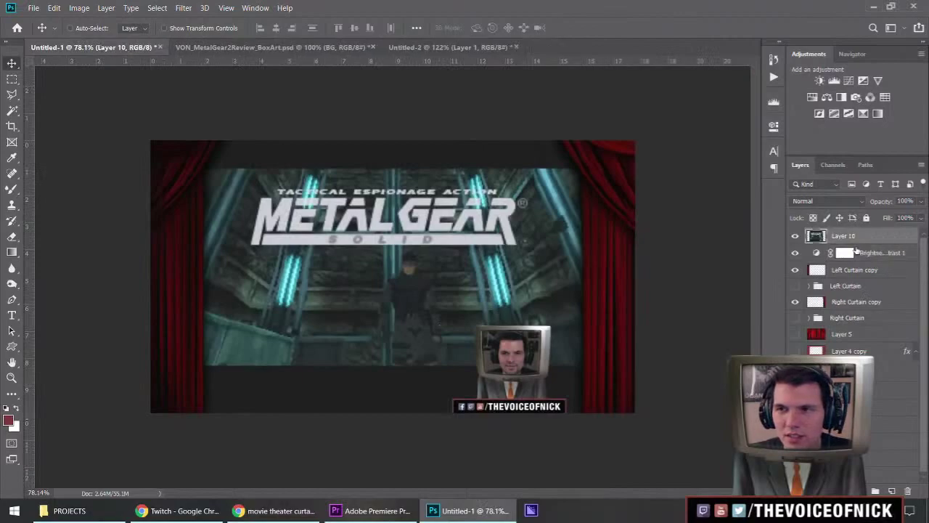
click(845, 251)
click(16, 284)
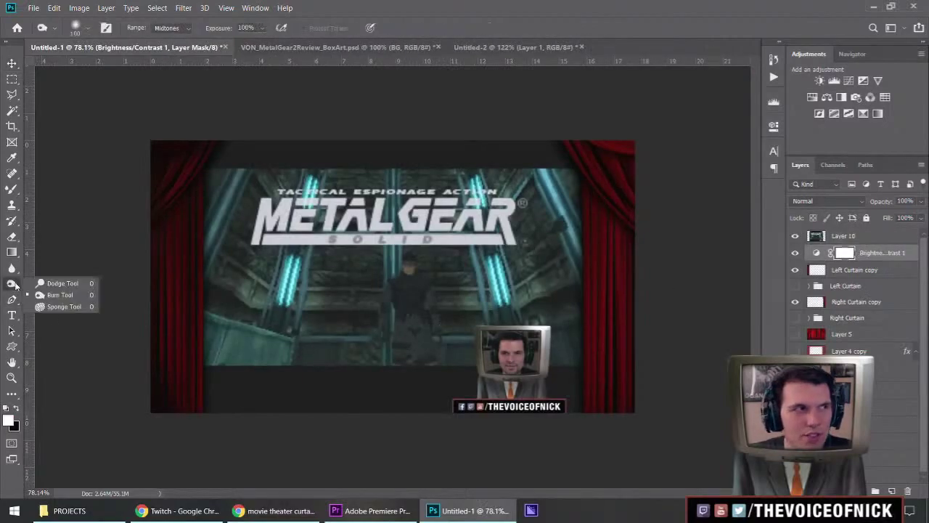
click(11, 268)
- Add a Hue/Saturation adjustment above Brightness/Contrast 1 with saturation -35 and lightness -22, and check the muted curtains
click(890, 254)
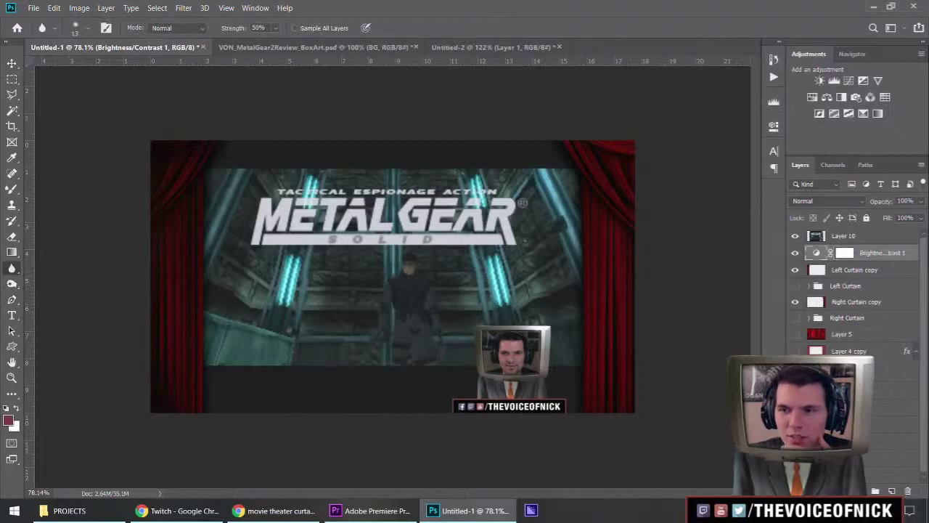
click(860, 491)
click(882, 451)
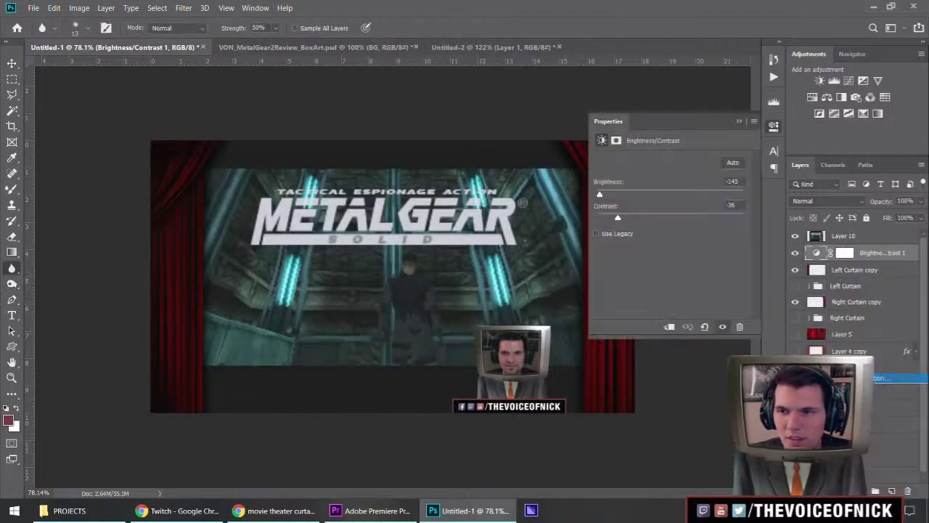
drag(671, 230, 645, 234)
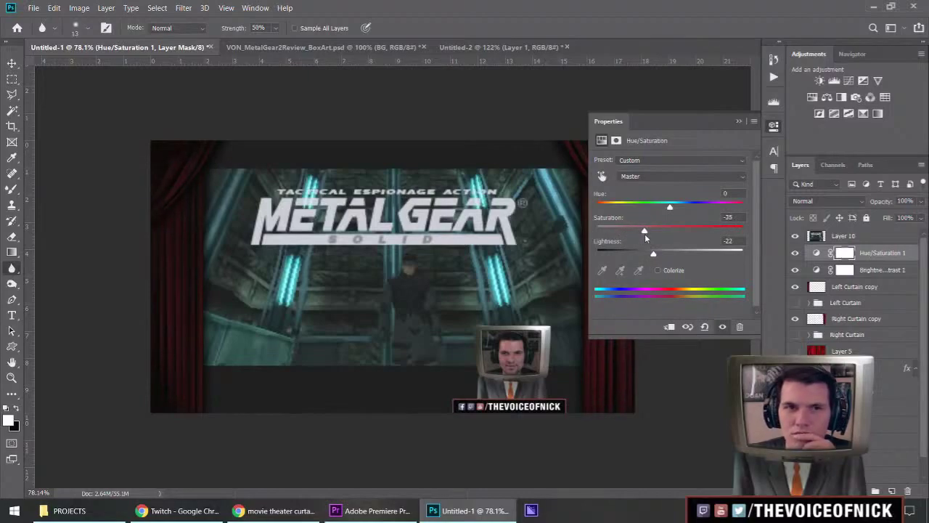
click(739, 121)
scroll(571, 369, down, 5)
scroll(570, 369, up, 4)
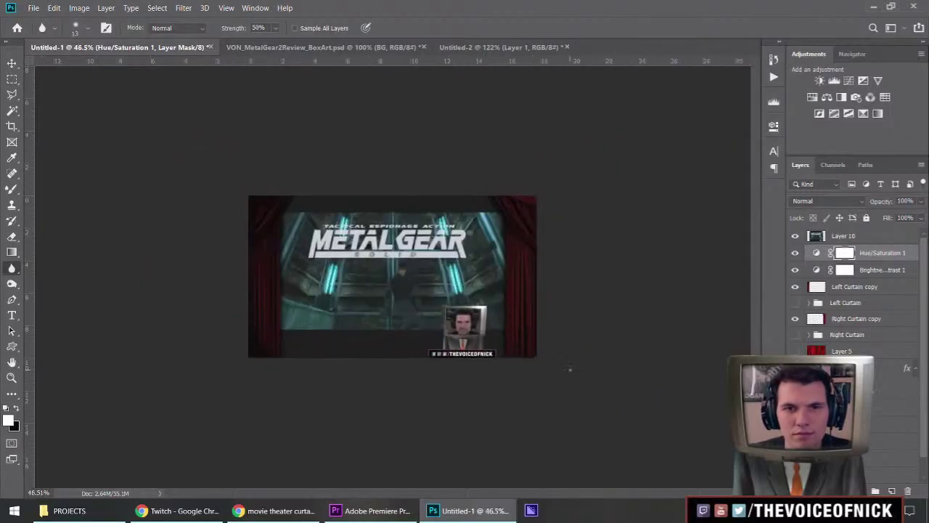
- Return to the Brightness/Contrast 1 layer and bring its adjustment properties back up
click(885, 270)
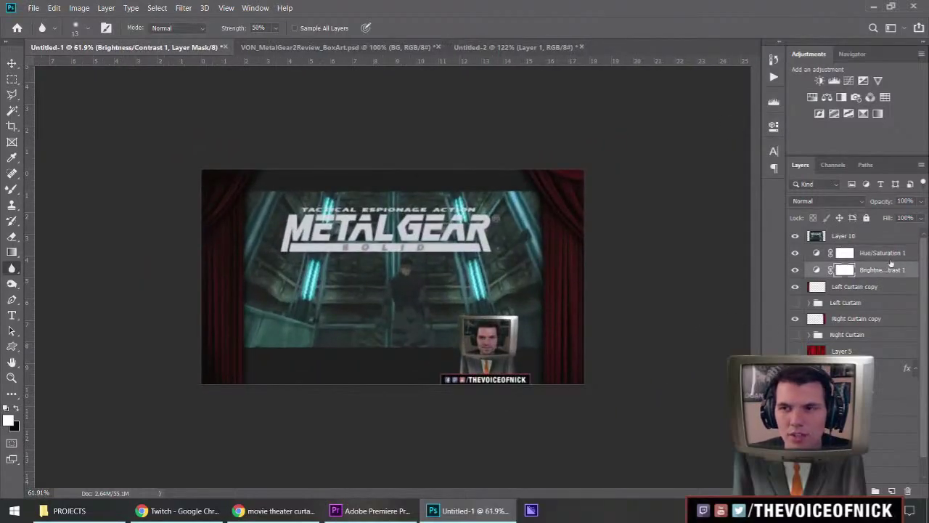
click(775, 152)
click(774, 152)
click(773, 151)
click(772, 151)
click(774, 62)
click(774, 62)
click(775, 79)
click(774, 79)
click(773, 105)
click(774, 102)
click(774, 168)
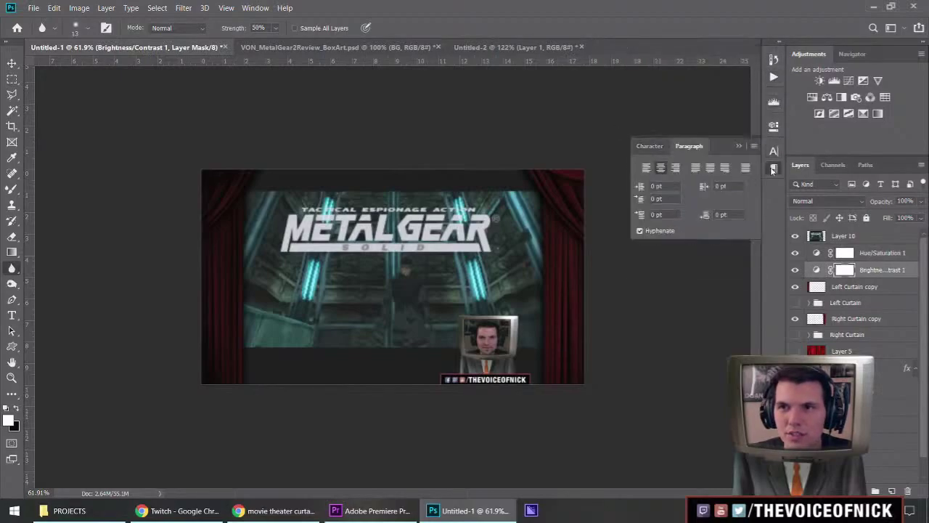
click(737, 147)
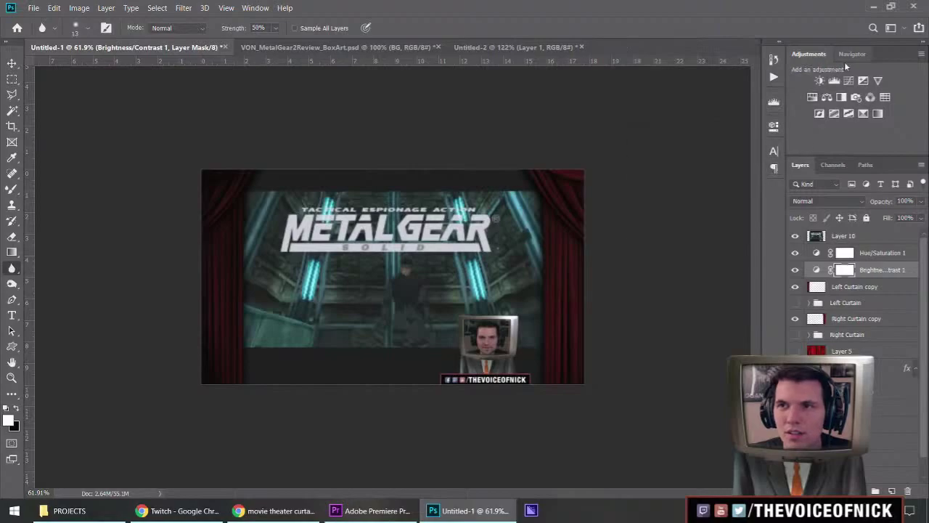
click(255, 8)
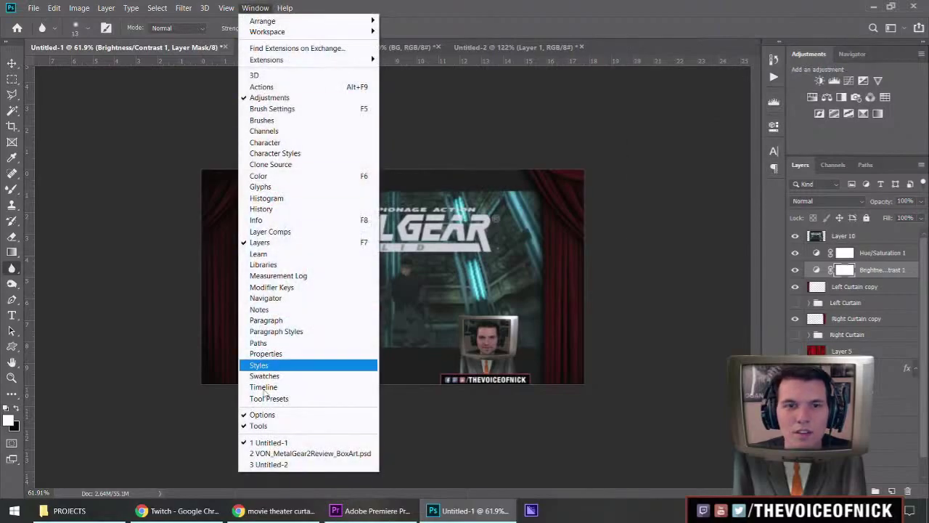
click(294, 353)
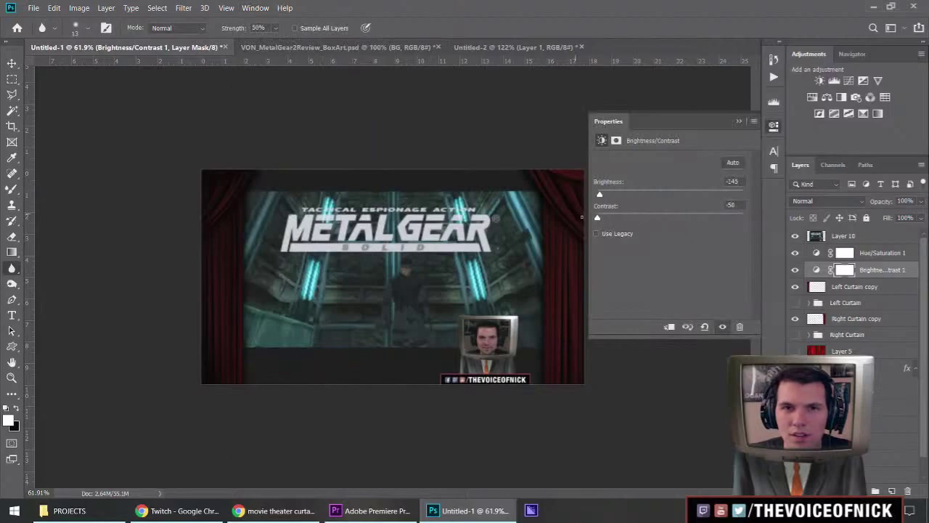
- Enable Use Legacy on Brightness/Contrast 1 and set its brightness to -57 and contrast to -52
click(611, 233)
drag(598, 218, 632, 222)
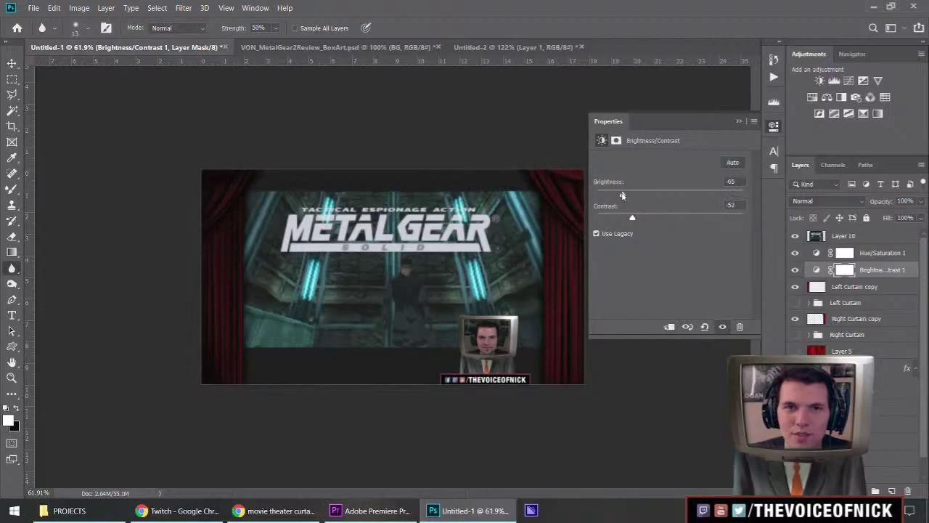
drag(622, 196, 628, 219)
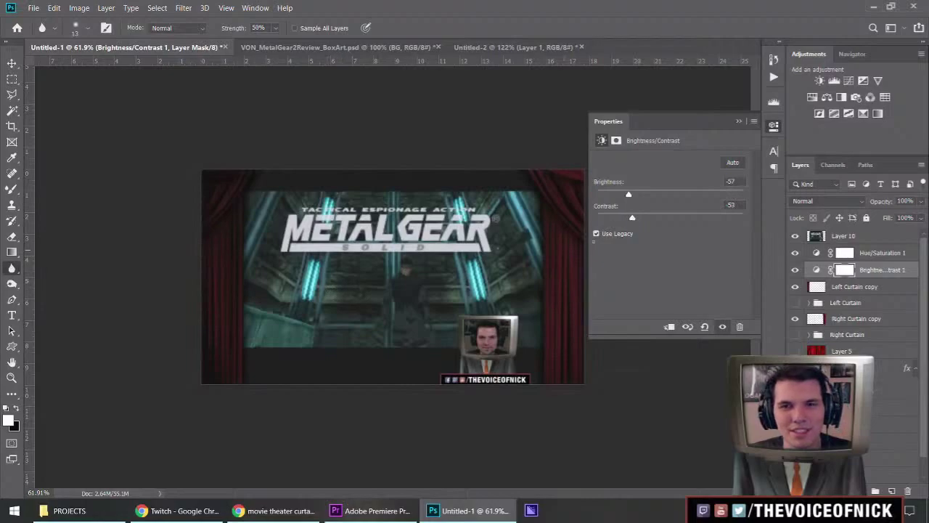
drag(635, 220, 631, 221)
scroll(518, 300, down, 5)
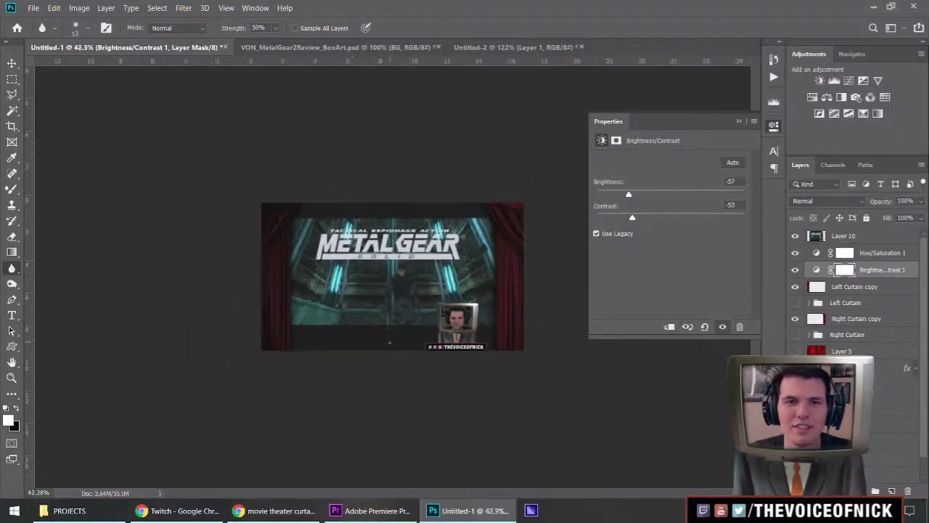
scroll(309, 321, up, 4)
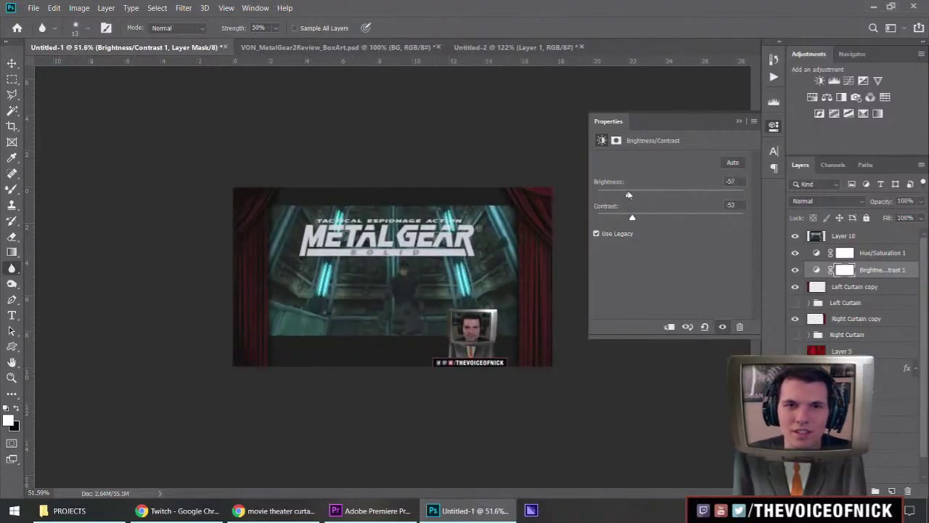
mouse_move(623, 194)
mouse_down()
mouse_move(596, 196)
mouse_move(629, 205)
mouse_up()
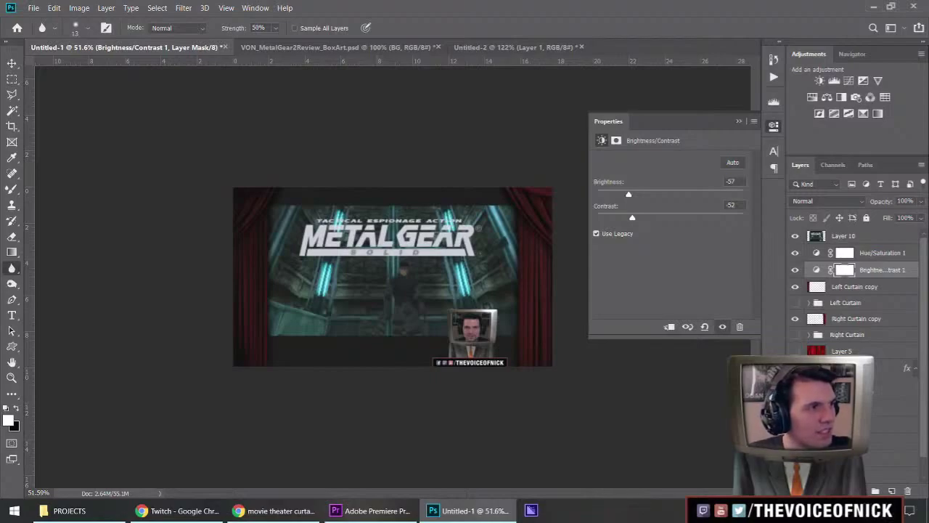
key(alt+Tab)
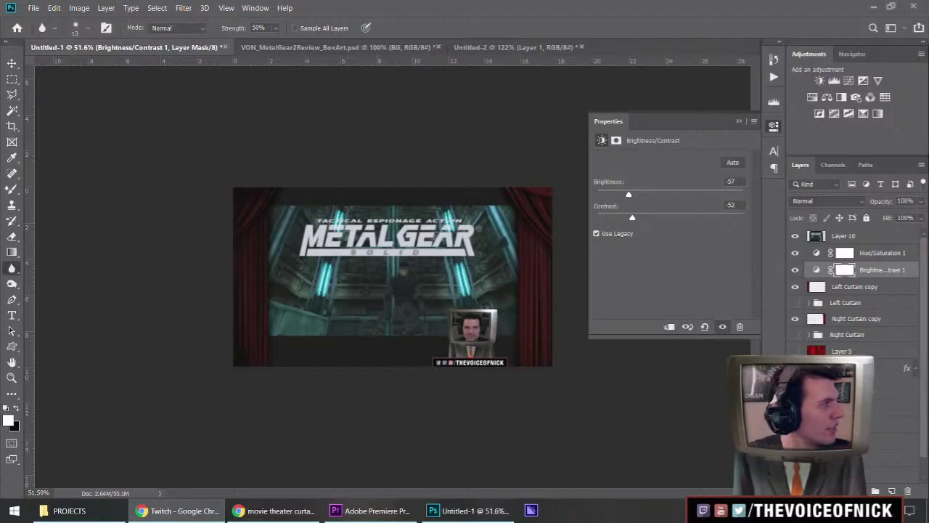
click(595, 5)
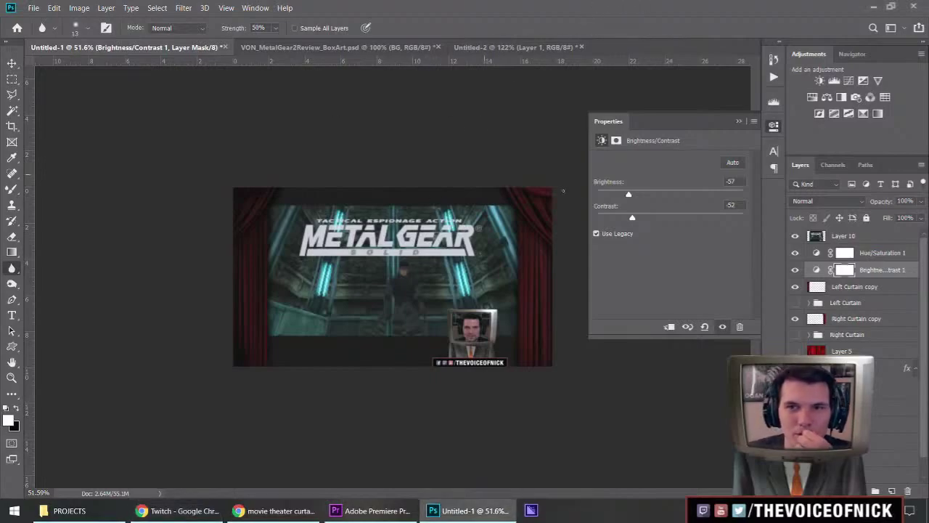
- Fine-tune Brightness/Contrast 1 to brightness -54 and contrast -57, check the whole composition, and close its properties
drag(629, 196, 629, 228)
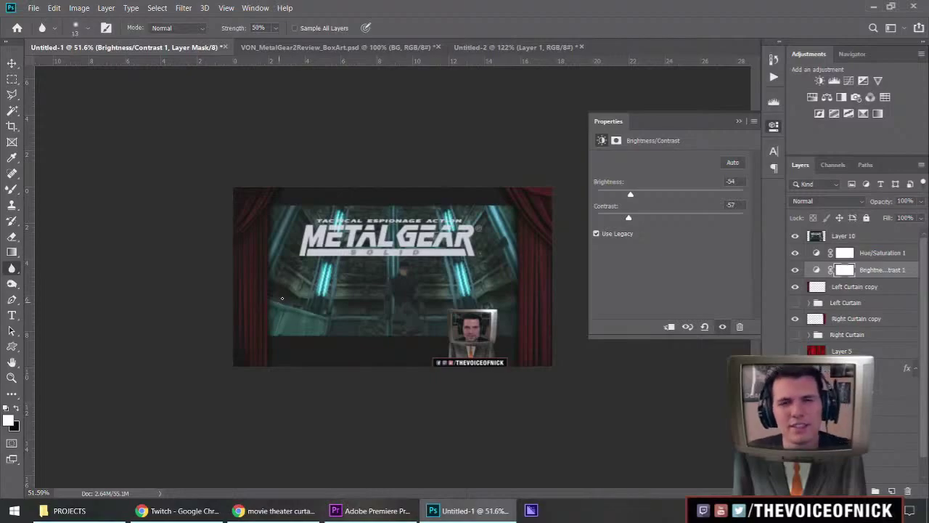
scroll(302, 281, down, 4)
scroll(302, 281, up, 4)
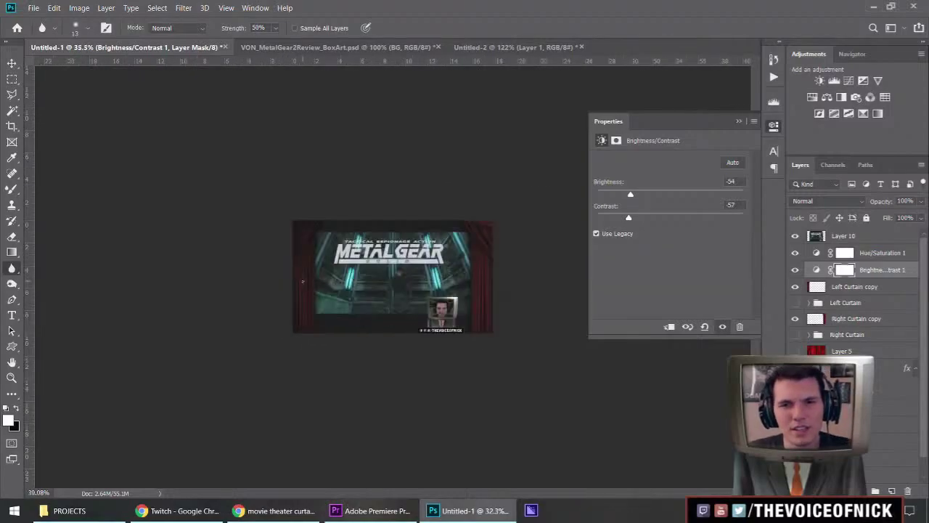
click(740, 121)
scroll(352, 291, down, 1)
scroll(353, 292, up, 3)
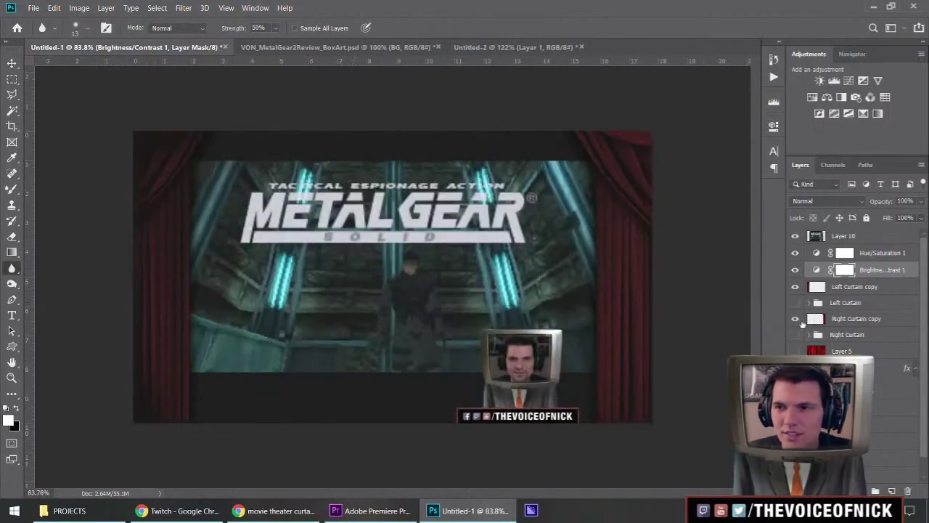
- Darken the bright upper corner and outer edge of the Right Curtain copy layer with the Burn tool, Midtones range and 100% exposure
click(857, 286)
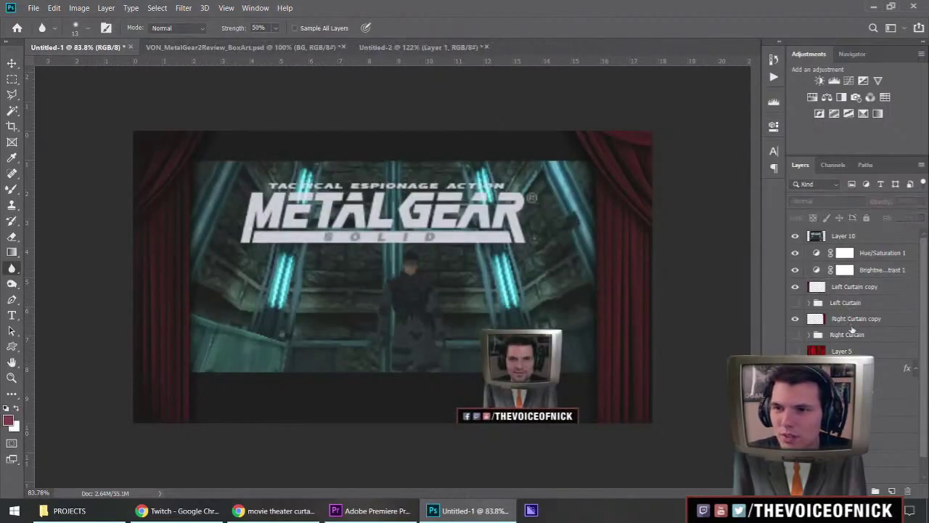
click(856, 318)
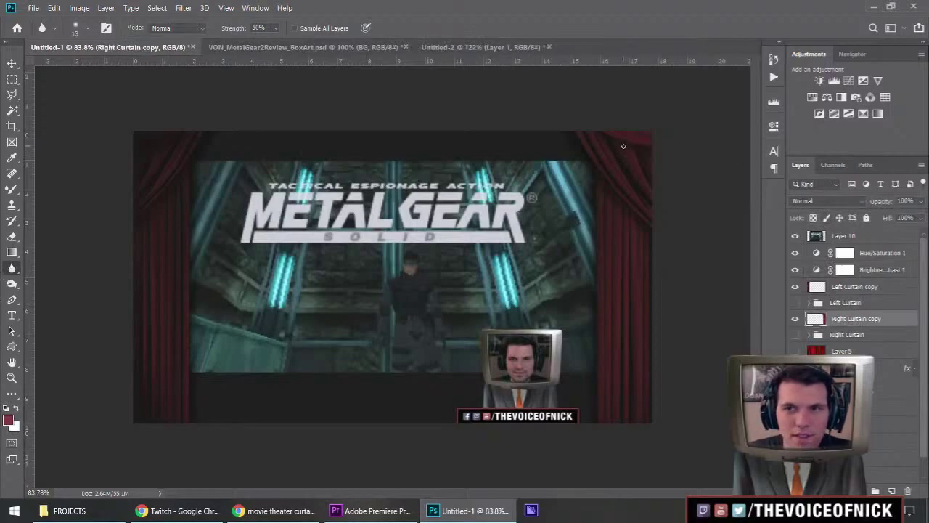
right_click(12, 269)
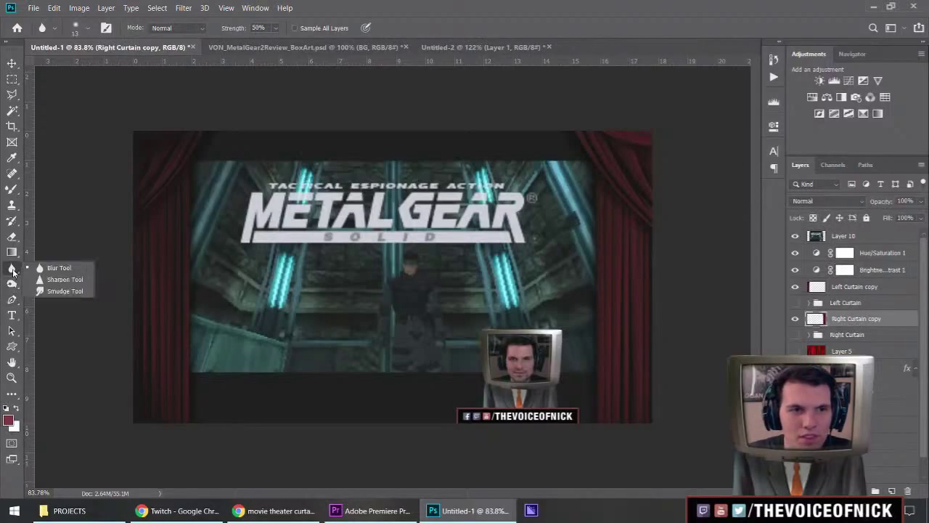
click(12, 284)
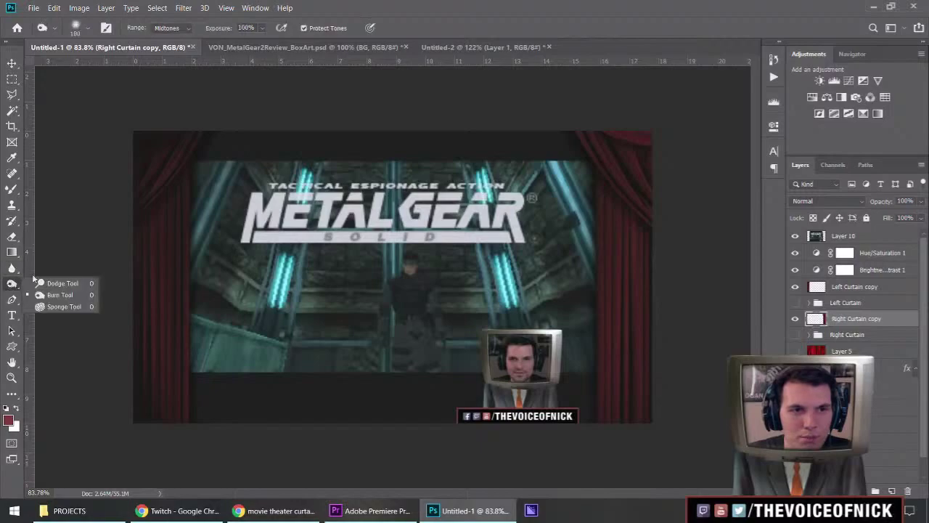
click(634, 140)
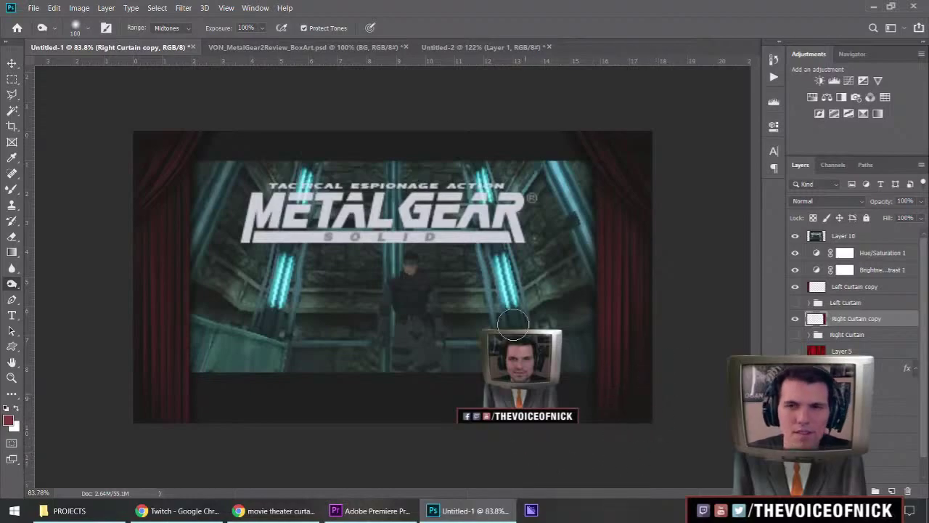
scroll(530, 292, down, 2)
scroll(530, 292, down, 4)
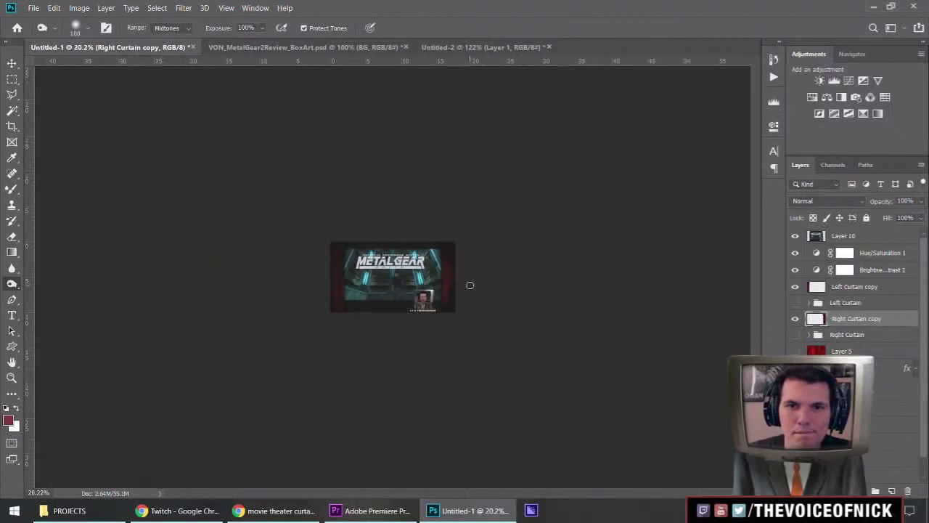
scroll(462, 290, up, 4)
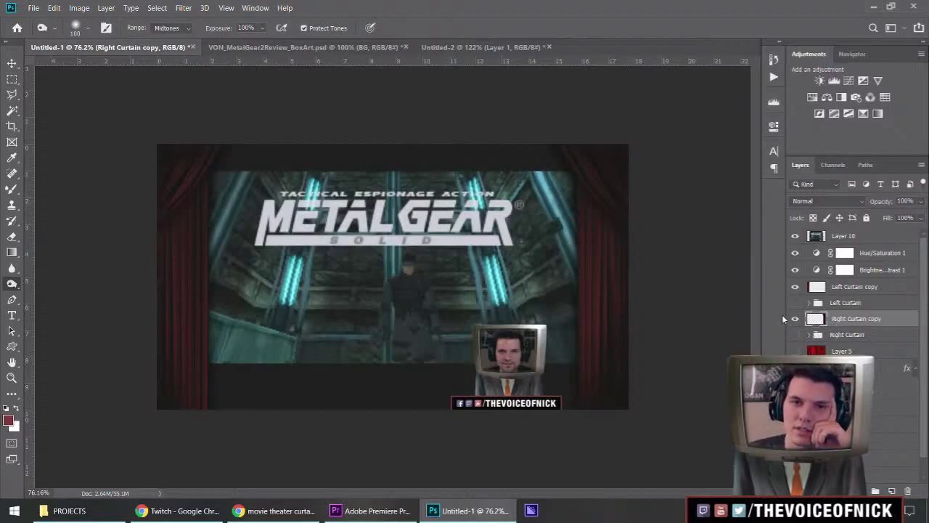
scroll(575, 237, down, 5)
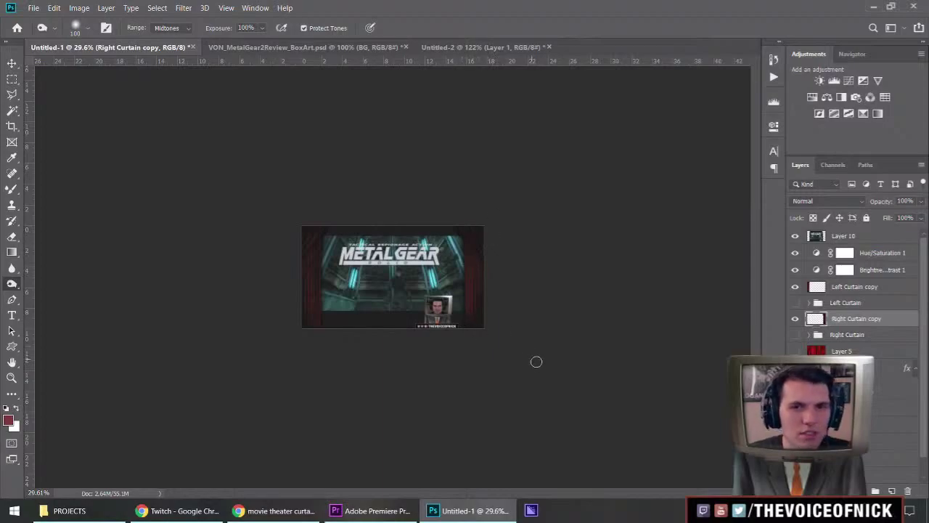
scroll(537, 362, down, 4)
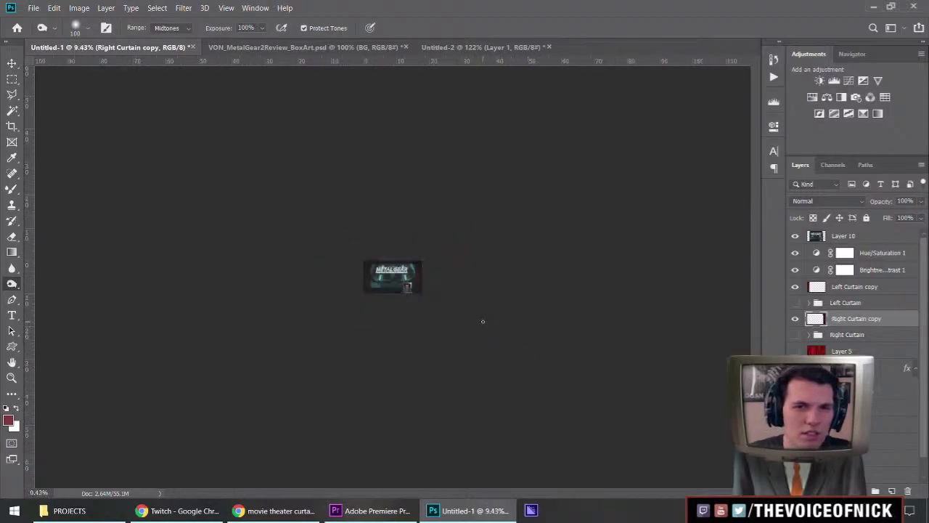
scroll(483, 322, up, 8)
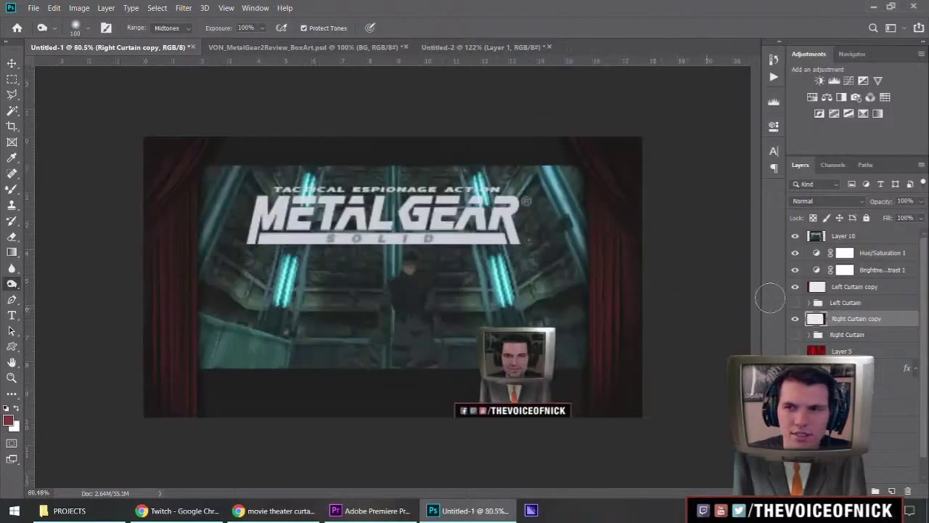
- Reopen the properties of the Hue/Saturation 1 adjustment, set saturation to -40, and close them
key(v)
click(892, 252)
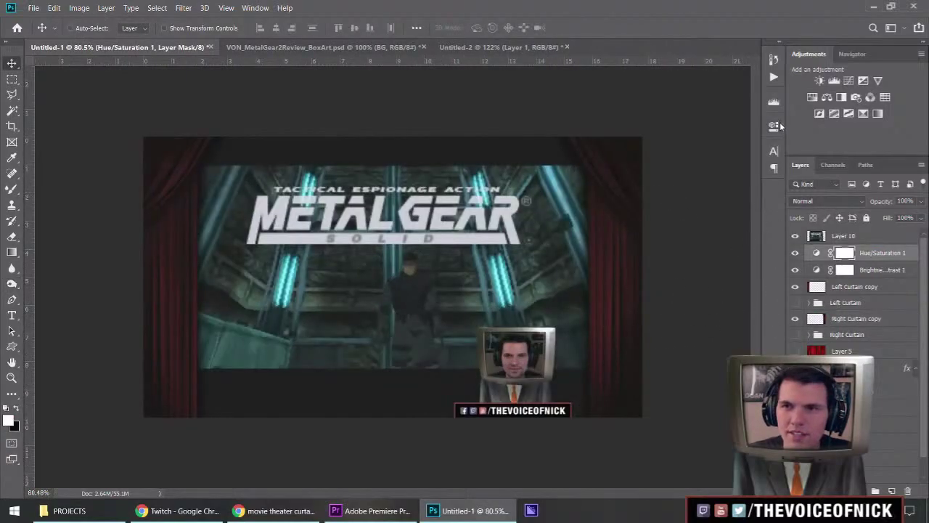
click(226, 8)
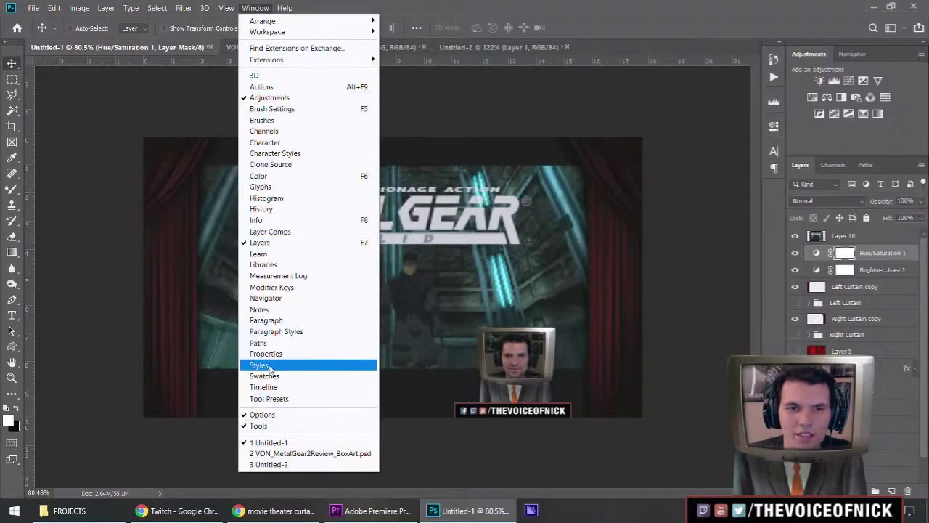
click(267, 354)
mouse_move(647, 231)
mouse_down()
mouse_move(629, 231)
mouse_move(641, 232)
mouse_up()
scroll(508, 228, down, 5)
scroll(498, 235, up, 3)
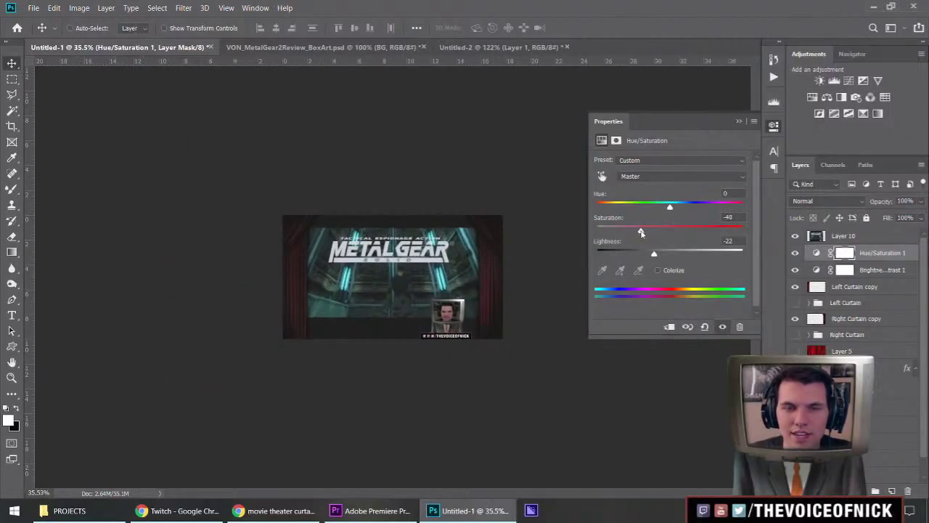
click(737, 122)
- Try a pasted copy of the full gameplay frame above Layer 10, compare it without the curtains, and delete it
scroll(829, 341, down, 1)
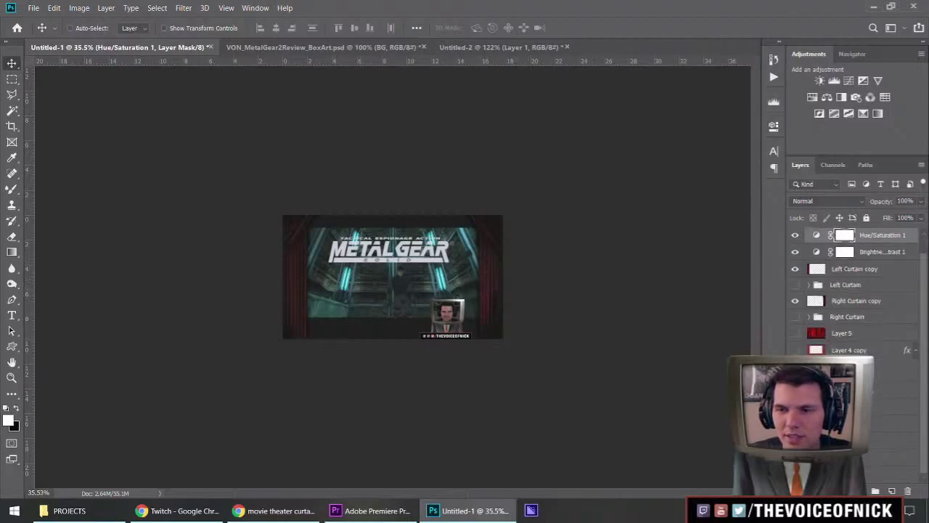
scroll(857, 304, up, 1)
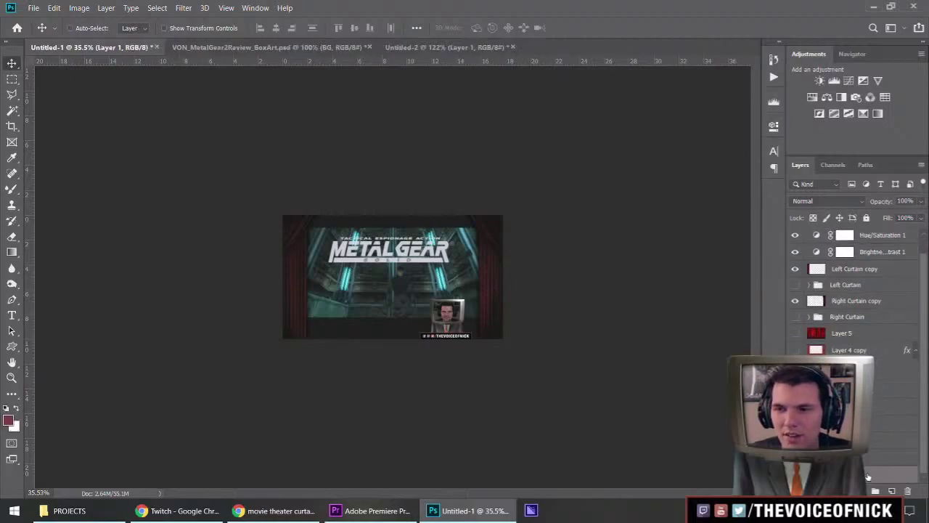
click(868, 237)
key(ctrl+v)
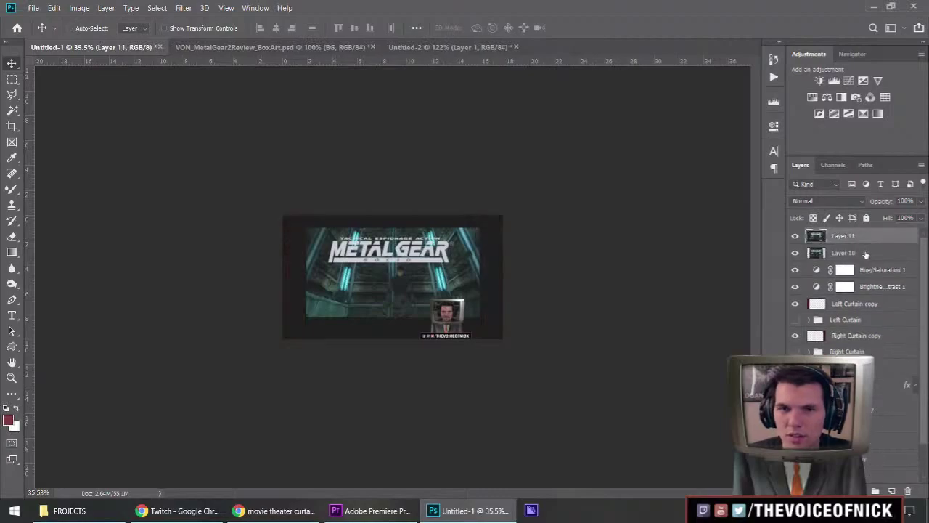
key(ctrl+plus)
key(ctrl+plus)
key(ctrl+plus)
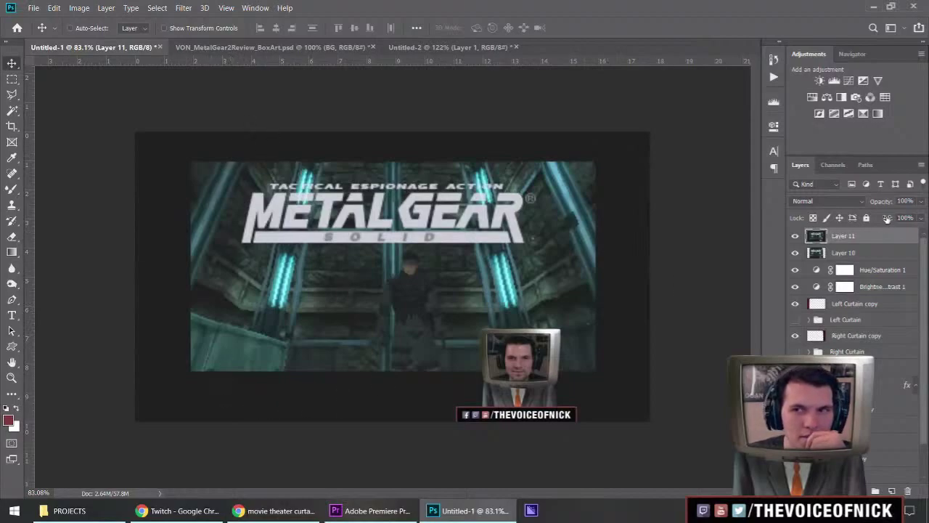
drag(877, 237, 907, 491)
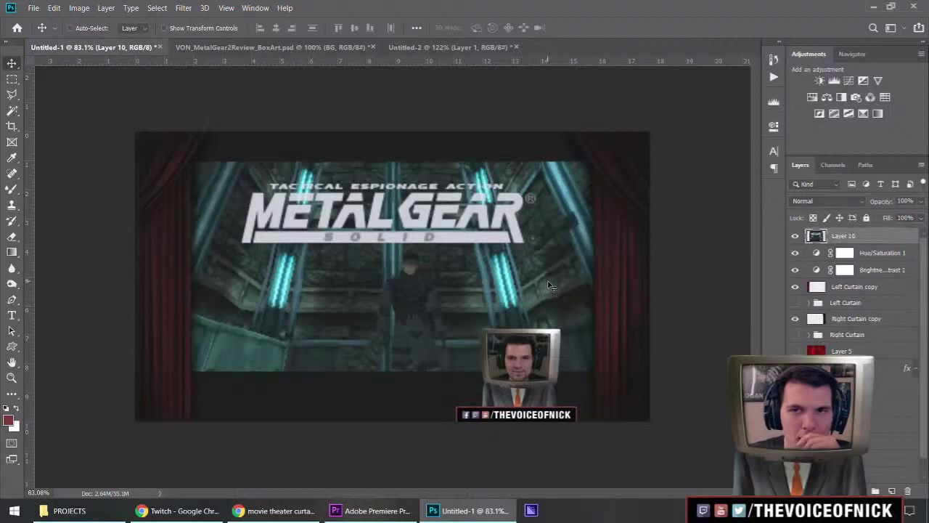
- Hide Layer 10 and the gameplay layer at the bottom of the stack, leaving only the curtains on transparency
scroll(550, 285, down, 5)
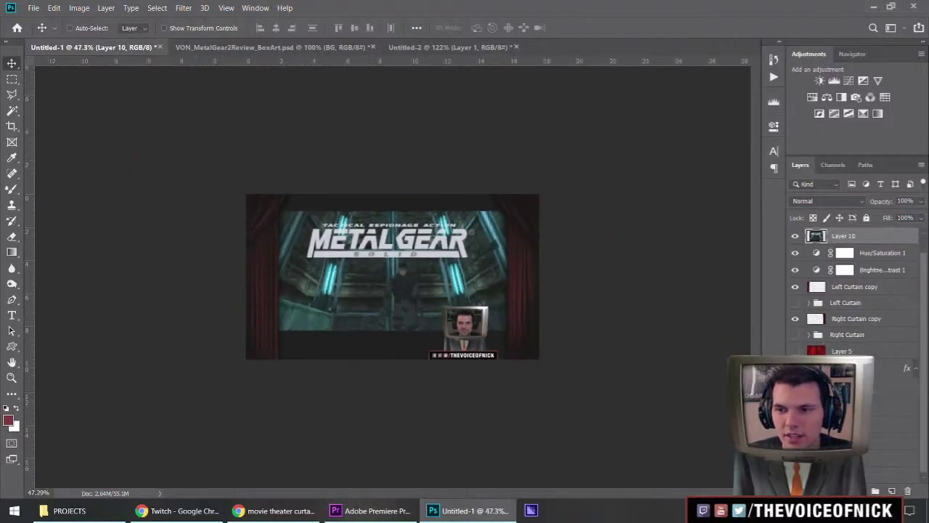
scroll(854, 302, down, 1)
scroll(794, 263, up, 1)
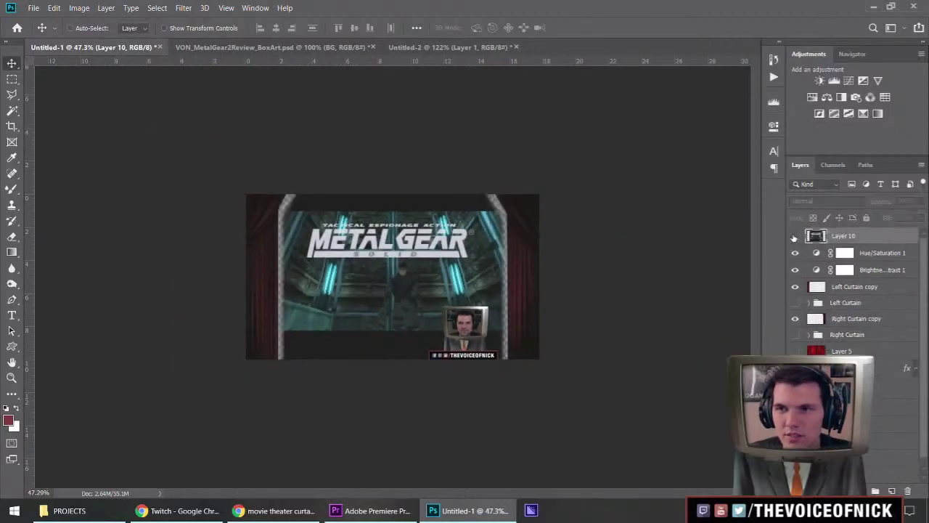
scroll(427, 266, up, 1)
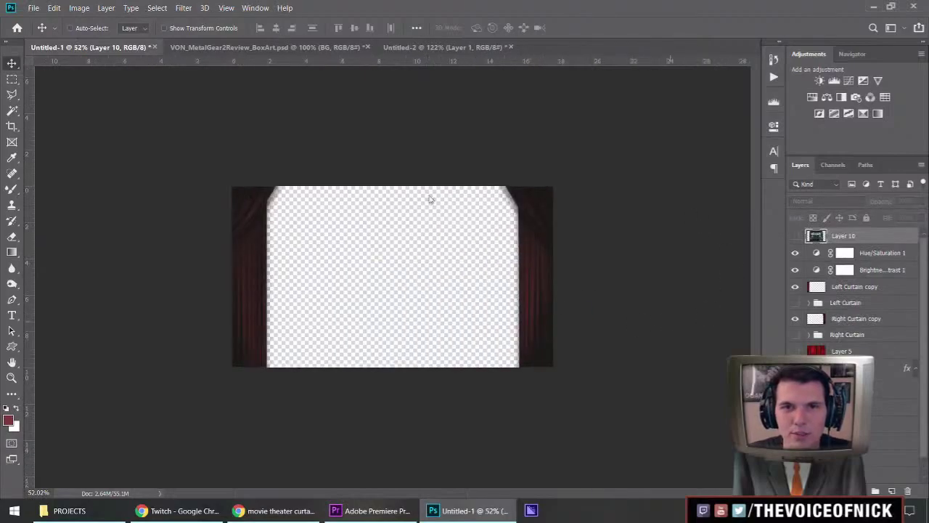
- Start saving the document in the IMAGES folder of 201017 - MGS1 Review
key(ctrl+s)
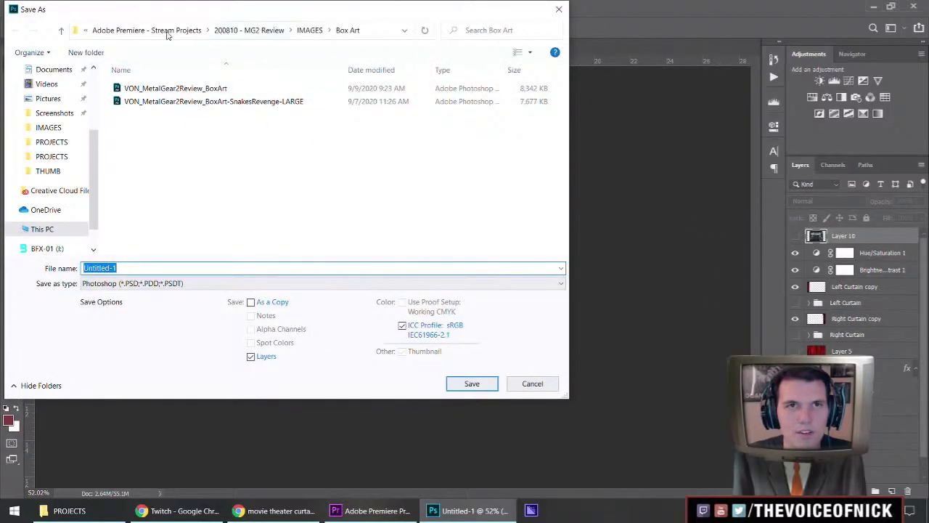
click(203, 31)
double_click(181, 205)
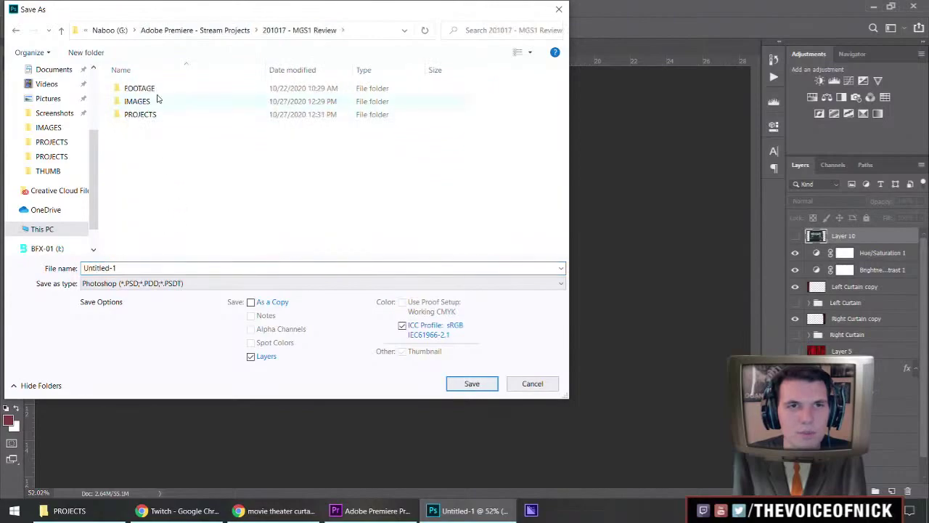
double_click(150, 101)
click(133, 267)
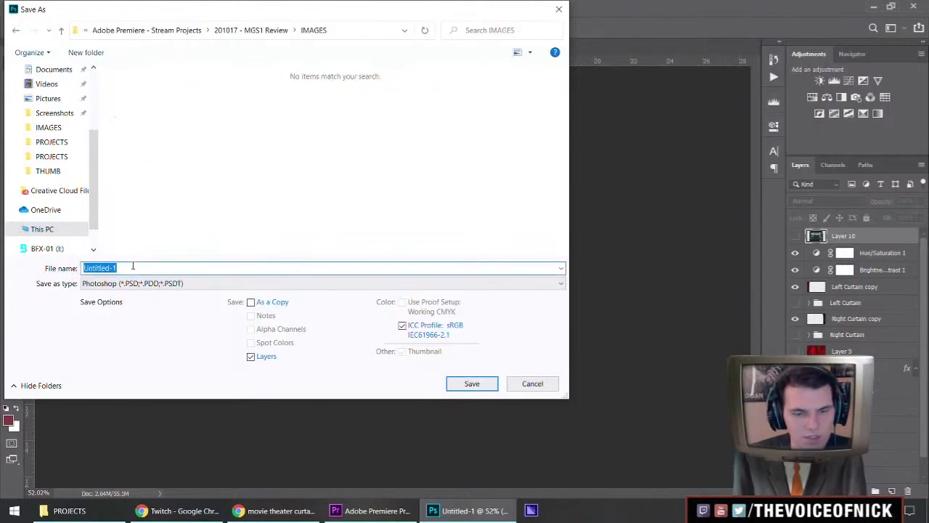
- Take the file name VON-200810_MG2Review-Thumb from the THUMB images folder of 200810 - MG2 Review as a naming template
click(198, 31)
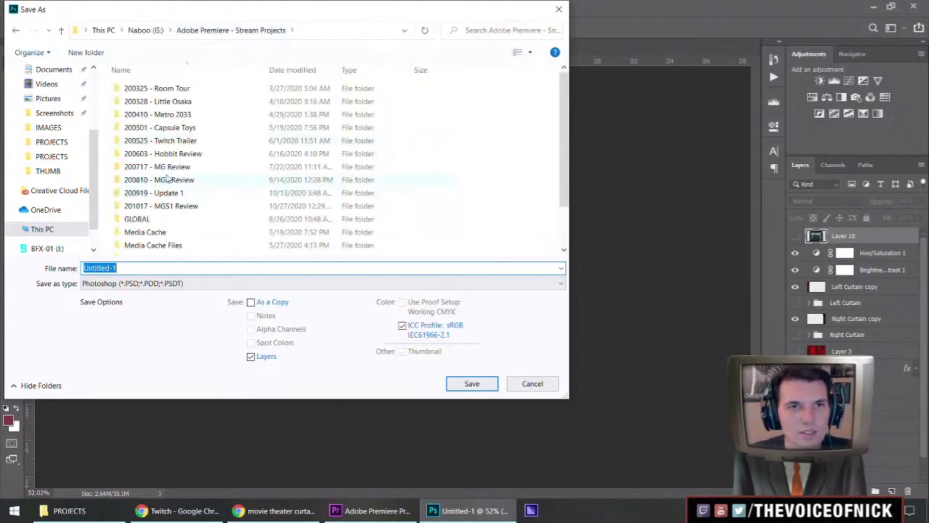
click(172, 183)
double_click(172, 183)
double_click(156, 115)
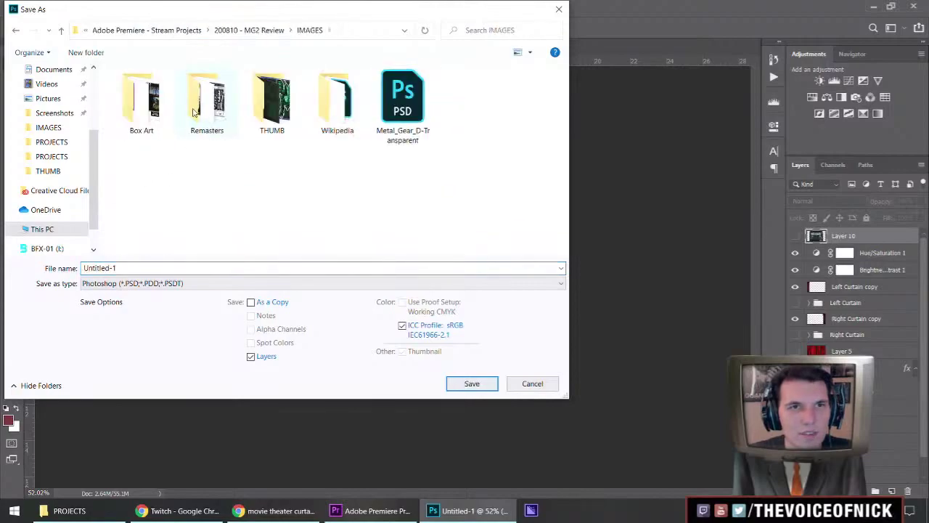
double_click(251, 117)
click(167, 138)
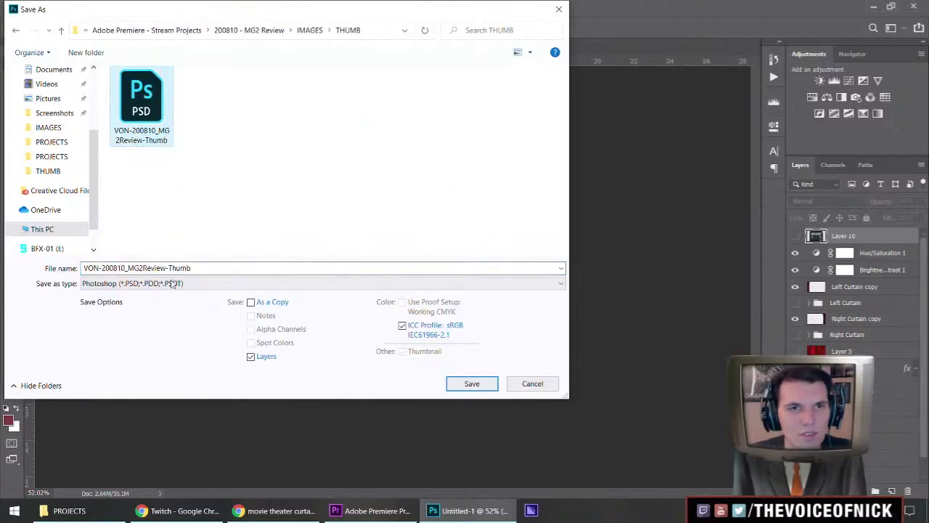
- Return to the IMAGES folder of 201017 - MGS1 Review and change the file name to VON-201017_MGS1Review-43Curtains
click(231, 30)
click(204, 31)
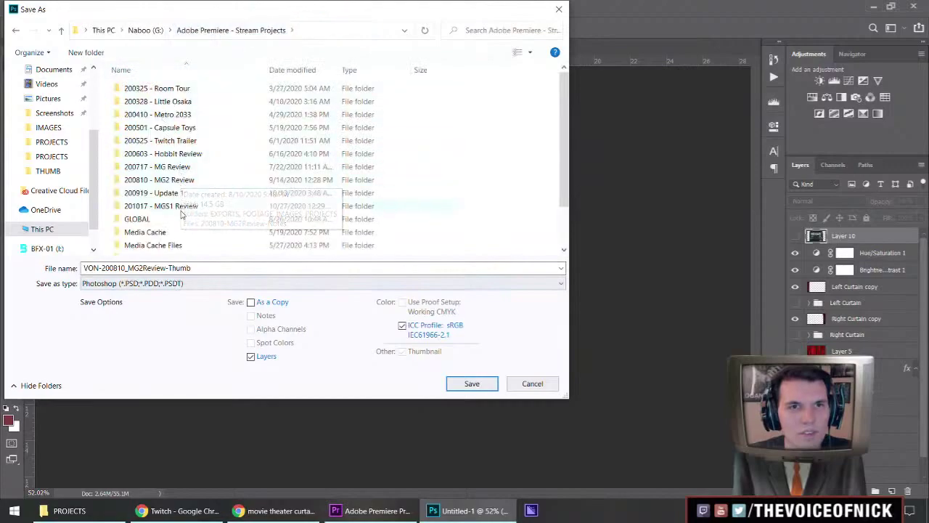
double_click(174, 166)
double_click(156, 102)
click(110, 268)
drag(111, 267, 123, 268)
text(1017_MG)
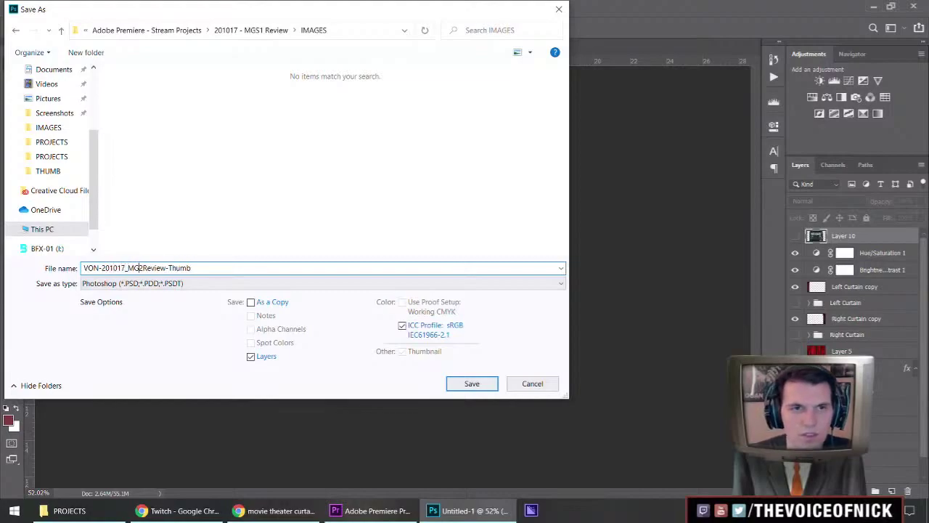
text(S1)
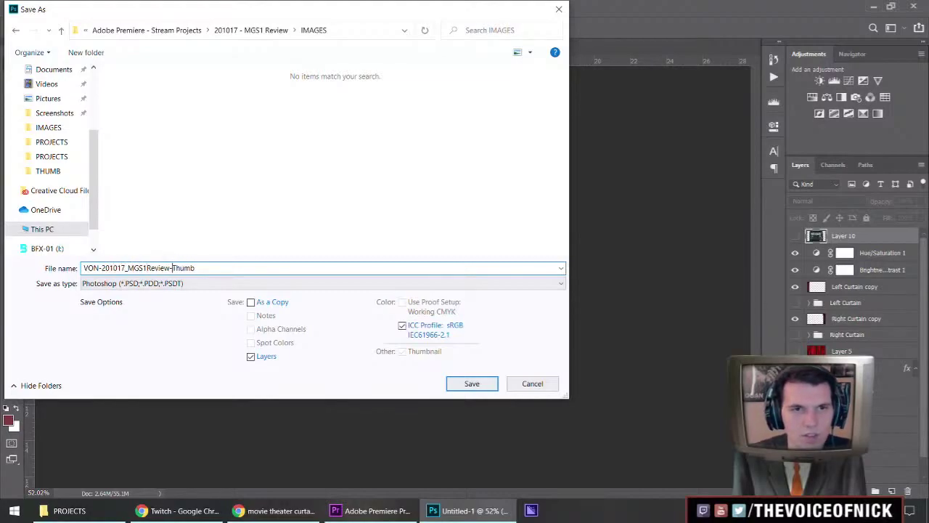
drag(172, 268, 194, 268)
text(43Curtains)
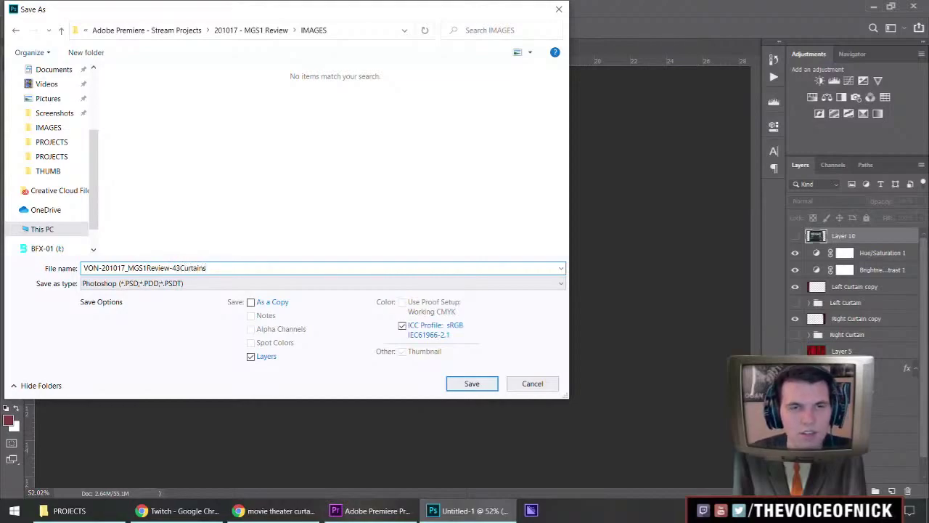
- Keep the Photoshop PSD format and save the file with Maximize Compatibility enabled
click(165, 284)
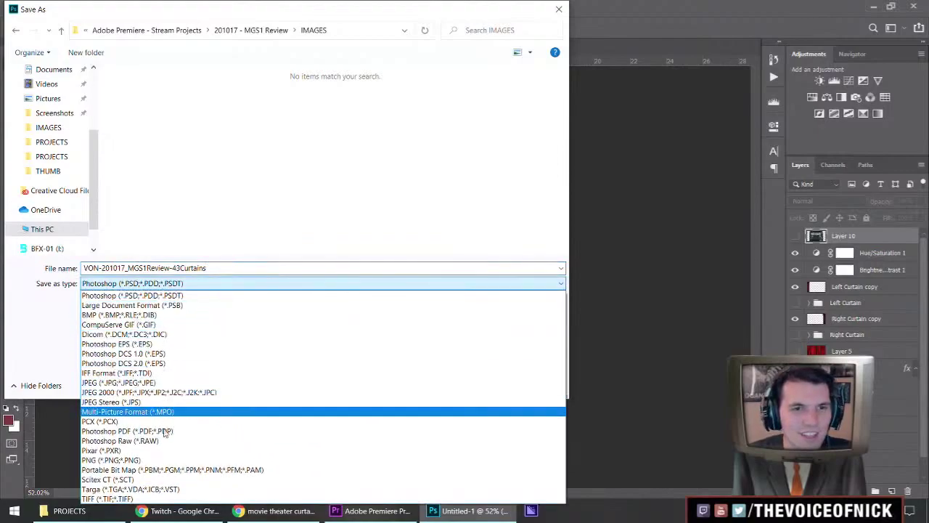
click(203, 294)
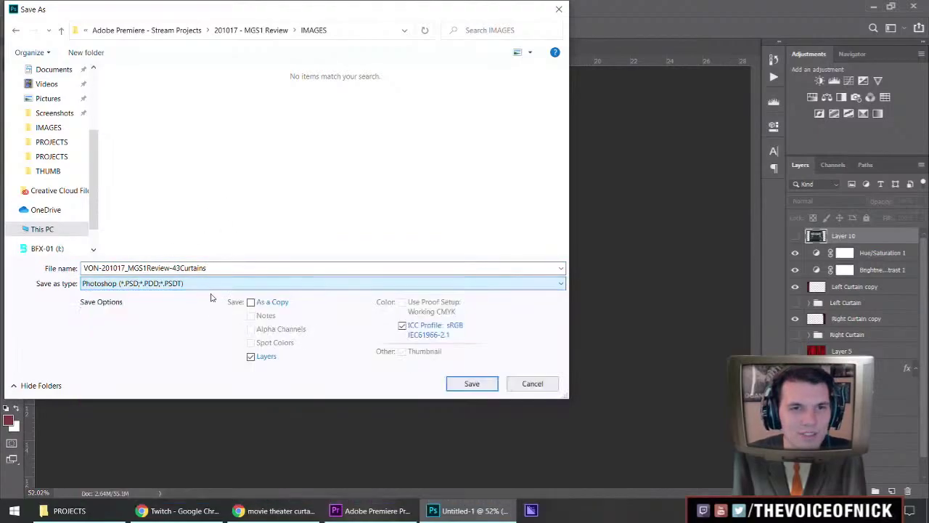
click(459, 384)
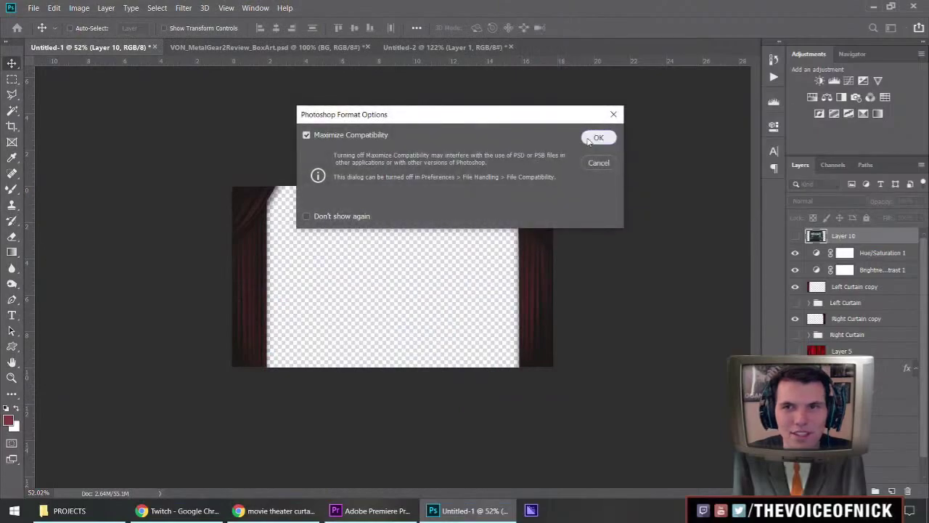
click(598, 137)
- Save the curtain frame in the IMAGES folder as PNG VON-201017_MGS1Review-43Curtains, using the large file size option
key(ctrl+shift+s)
click(151, 285)
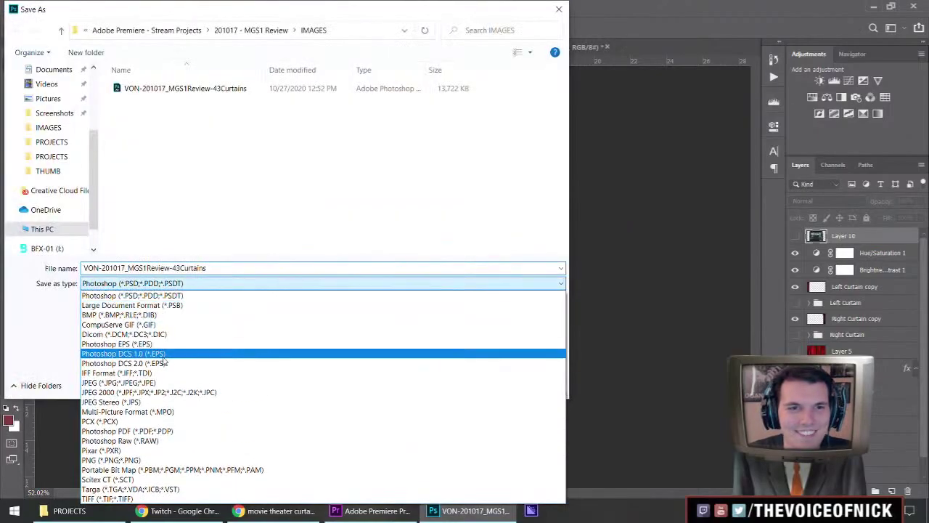
click(145, 383)
key(j)
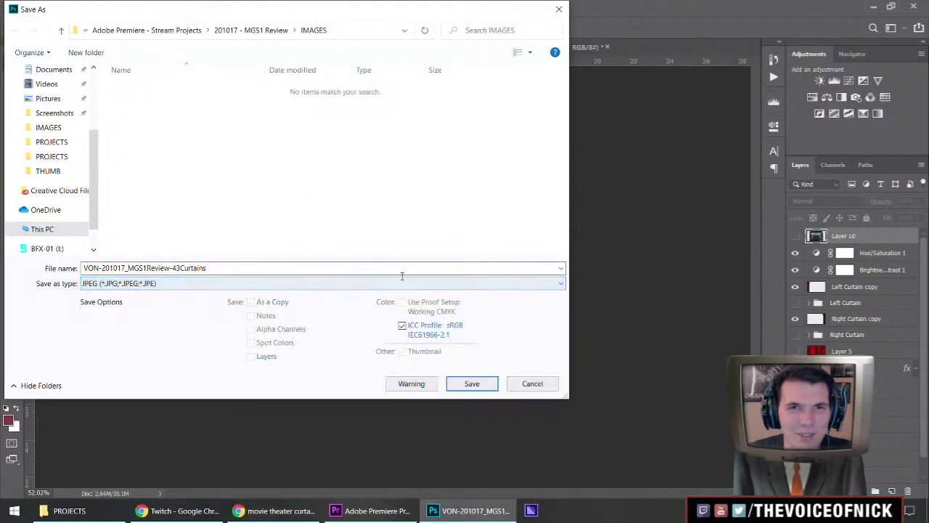
click(308, 283)
click(117, 460)
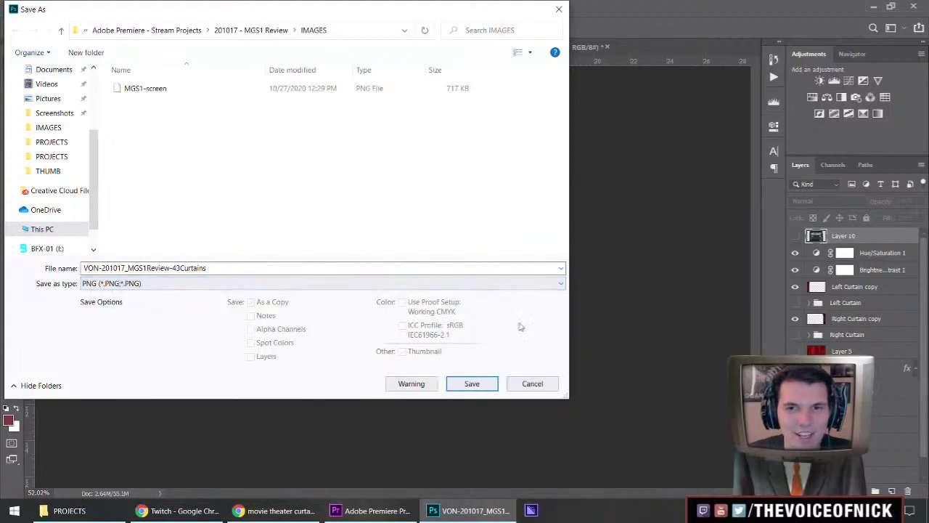
click(472, 383)
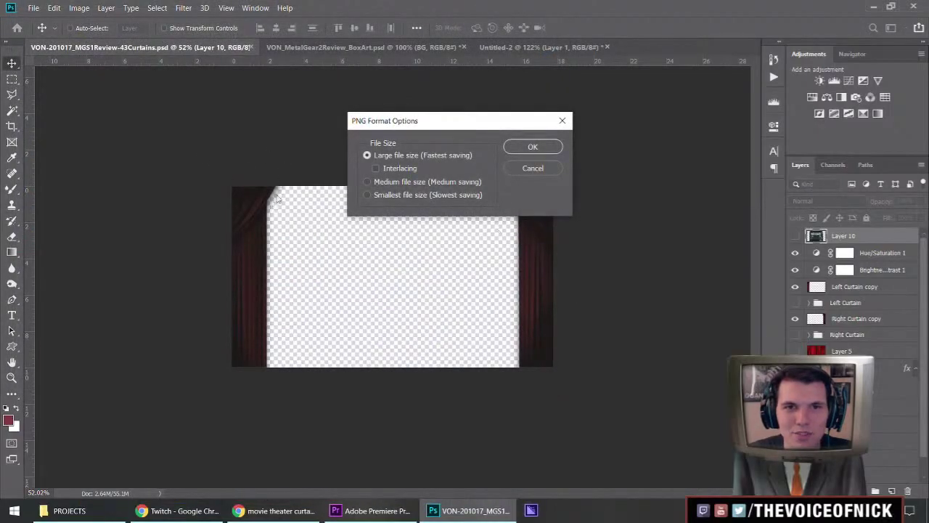
click(553, 149)
- Close the Untitled-2 and VON_MetalGear2Review_BoxArt.psd documents without saving their changes
key(ctrl+Tab)
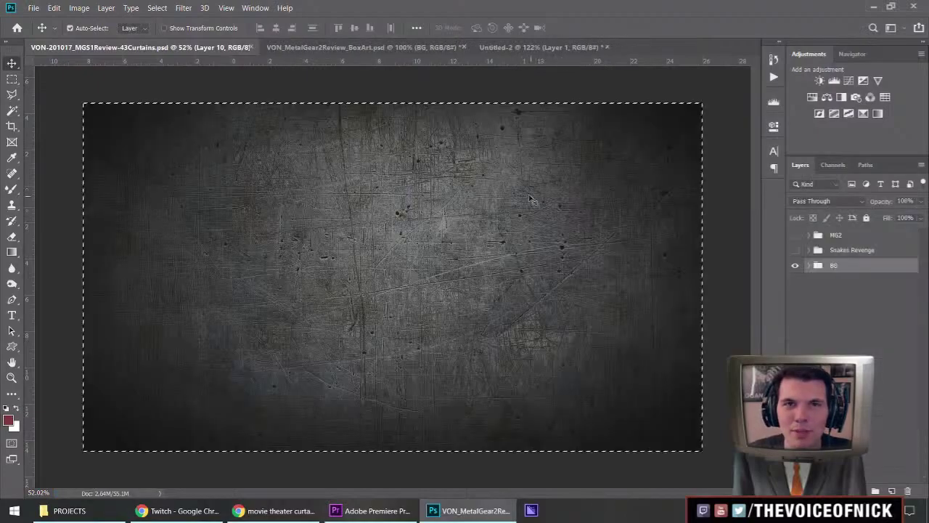
key(ctrl+Tab)
key(ctrl+w)
click(483, 200)
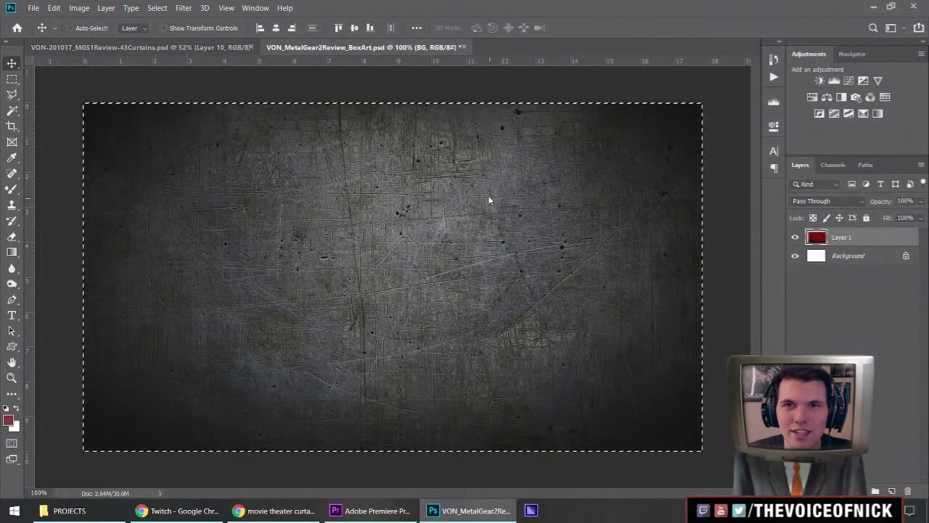
key(ctrl+w)
click(483, 208)
- Switch to Adobe Premiere Pro and open the SCRATCH-CC sequence of the MGS1 review project
click(374, 510)
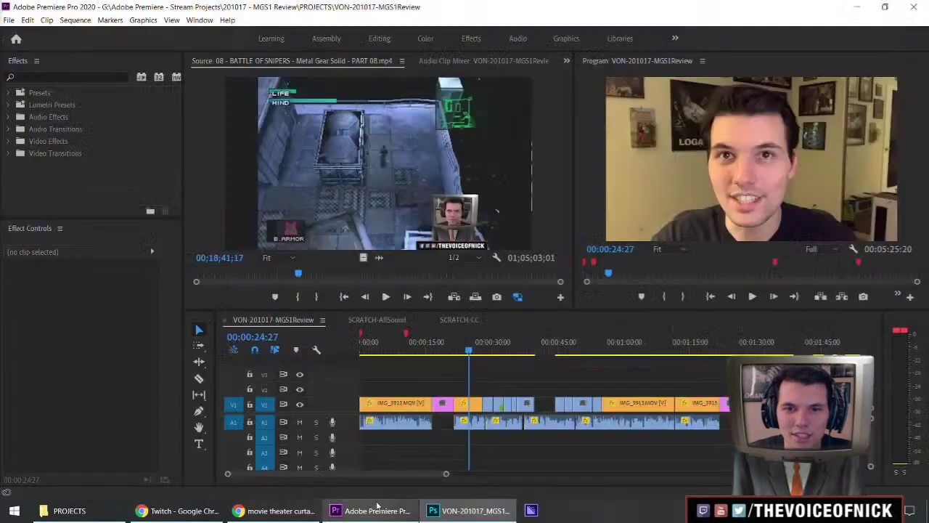
click(446, 320)
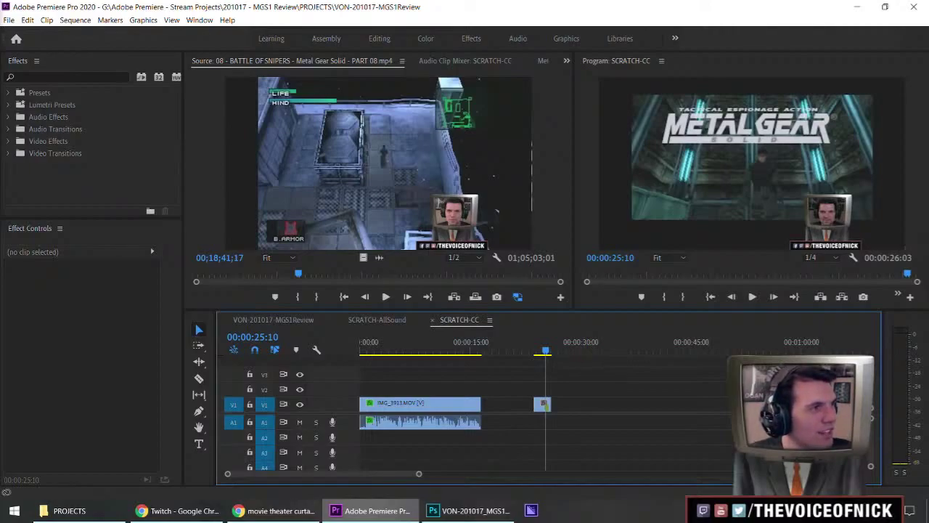
key(alt+Tab)
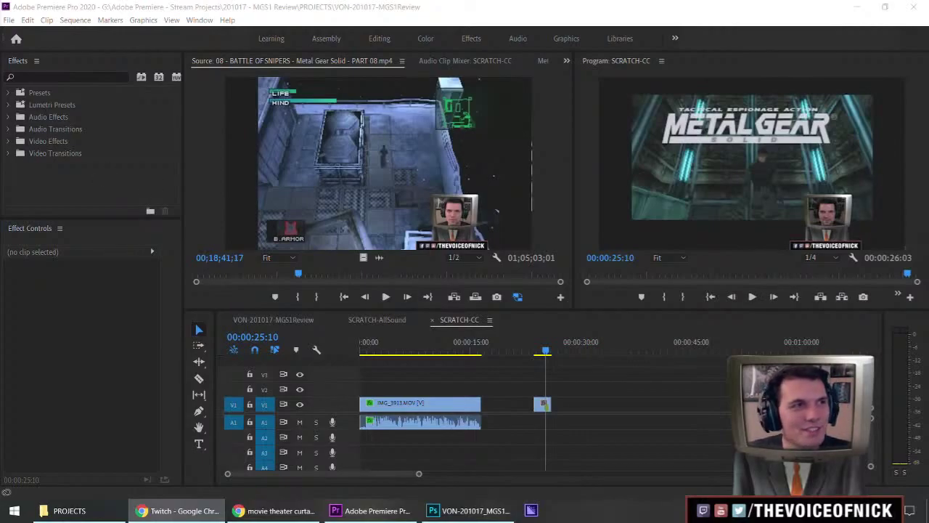
key(alt+Tab)
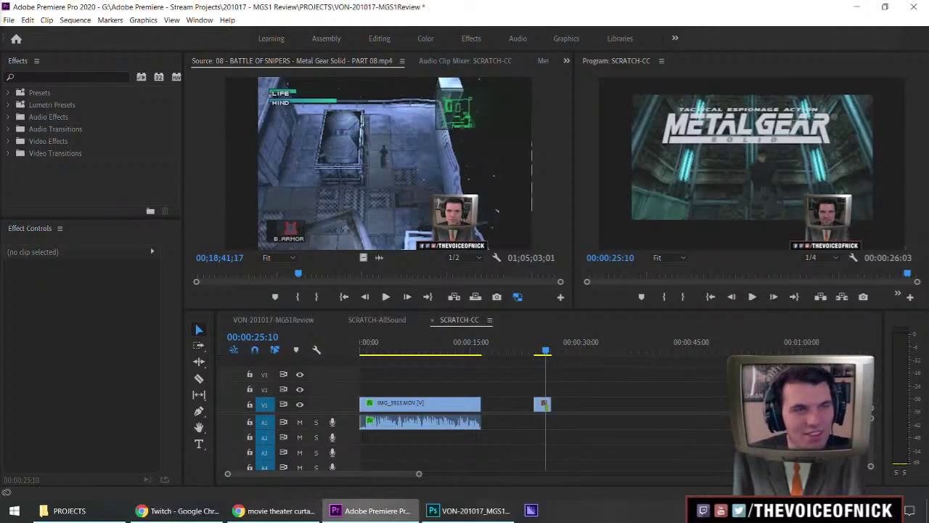
- Import the curtain frame image from the IMAGES folder of 201017 - MGS1 Review and place it on V2 directly above the gameplay clip
key(ctrl+i)
click(328, 58)
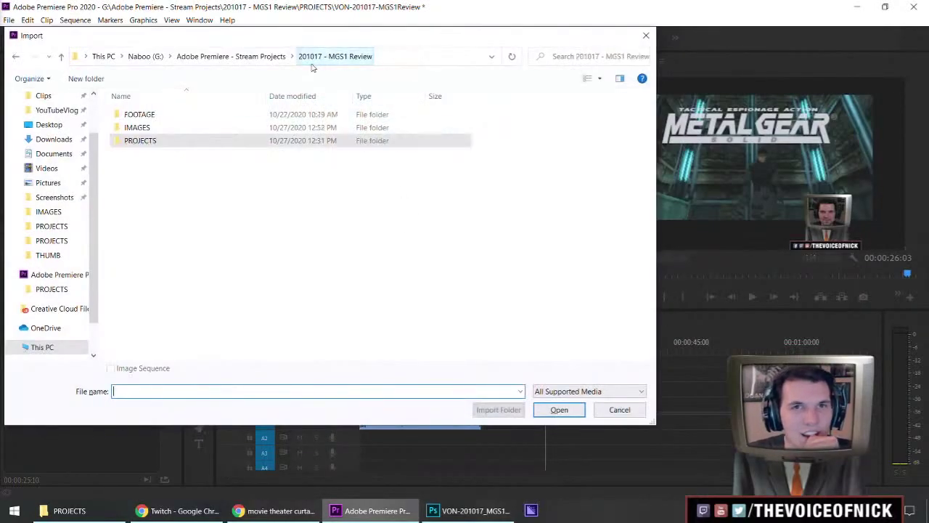
double_click(186, 130)
double_click(181, 135)
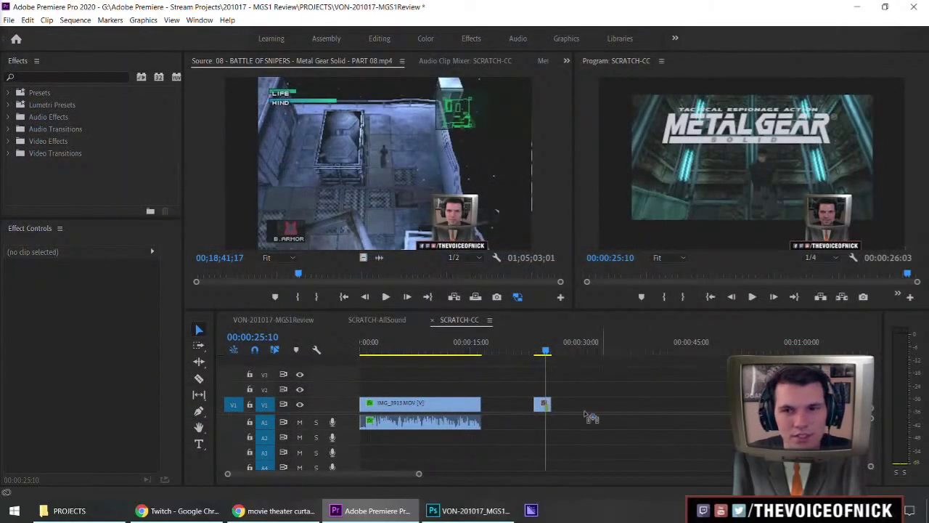
drag(579, 413, 551, 389)
- Play the gameplay with the curtain overlay and examine the enlarged preview for the curtain edges and drop shadow
drag(542, 352, 533, 353)
key(grave)
key(space)
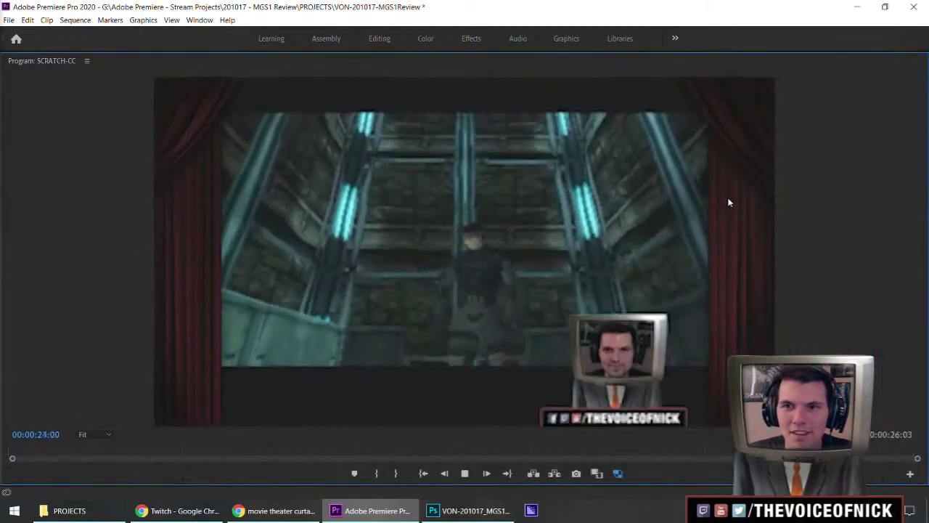
key(space)
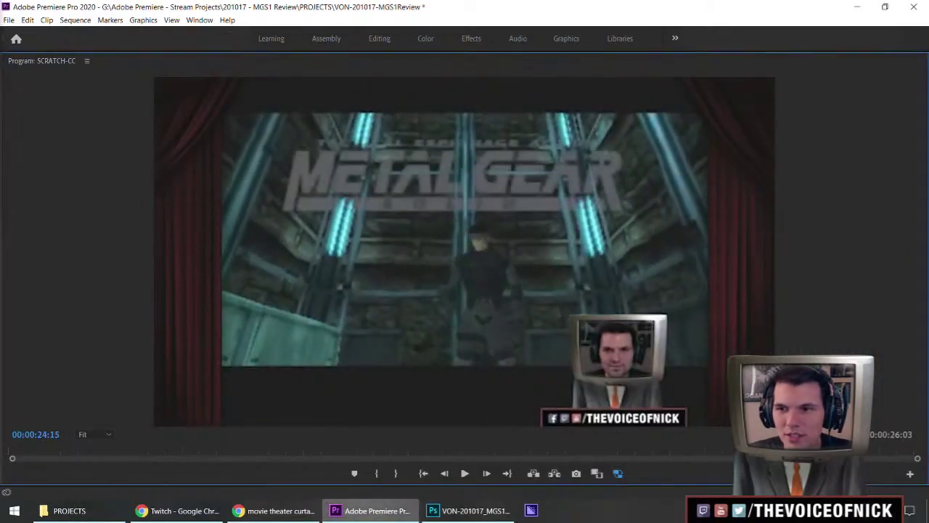
key(space)
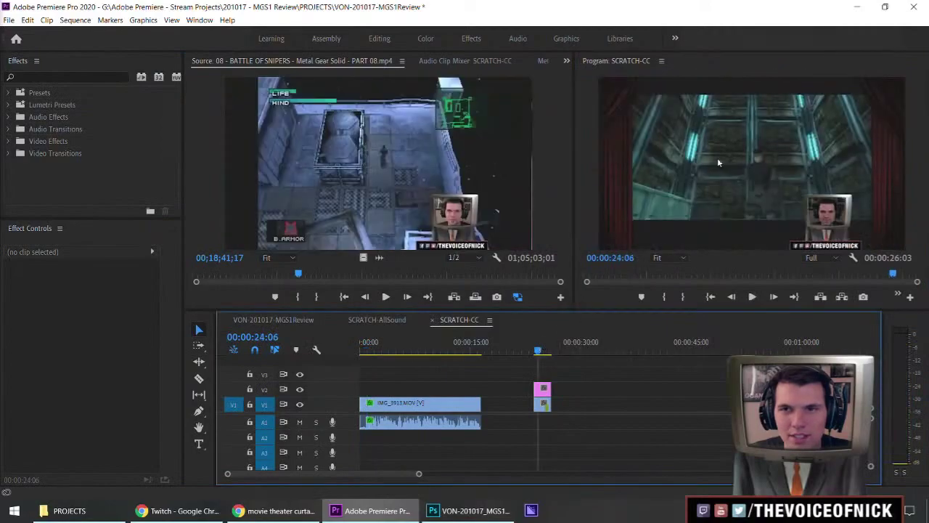
key(grave)
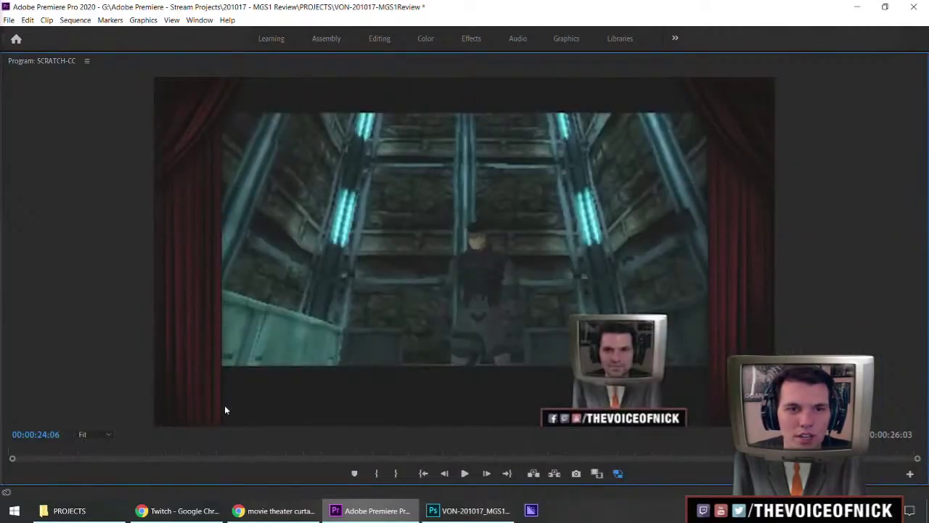
key(grave)
key(space)
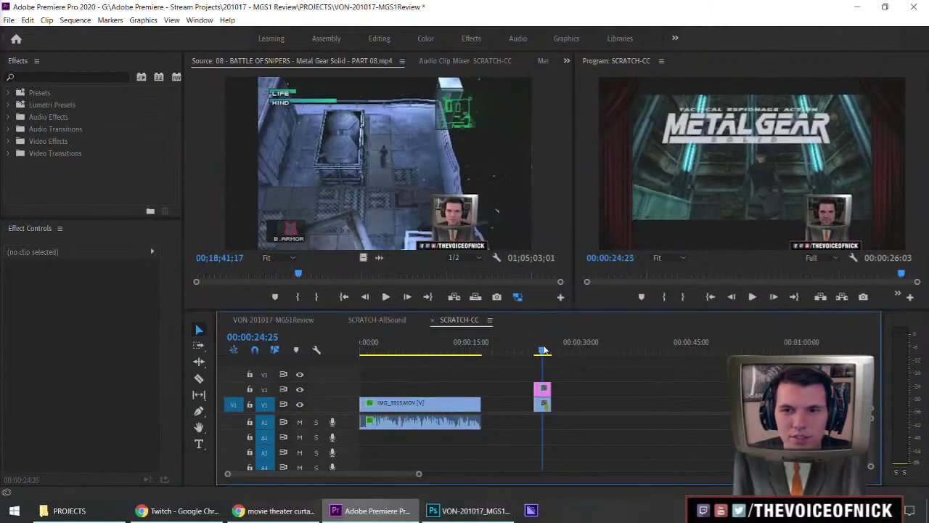
key(grave)
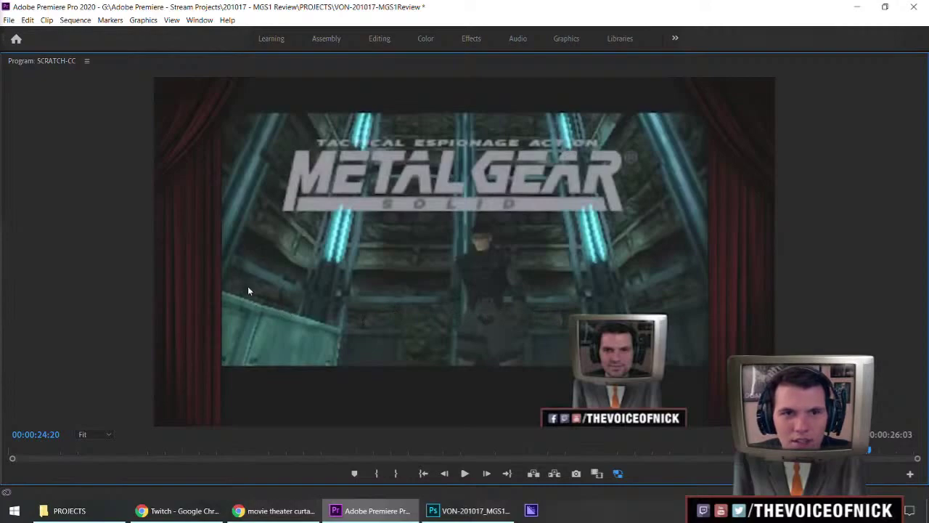
key(grave)
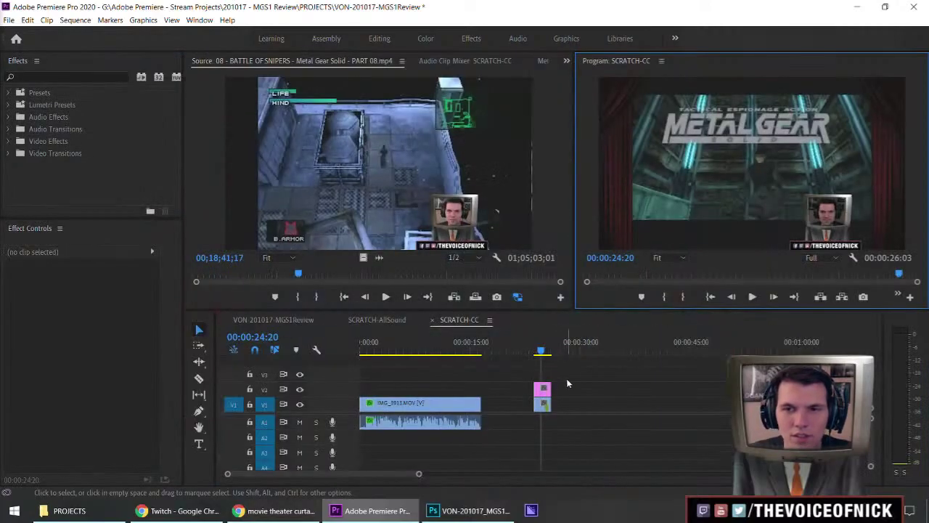
key(grave)
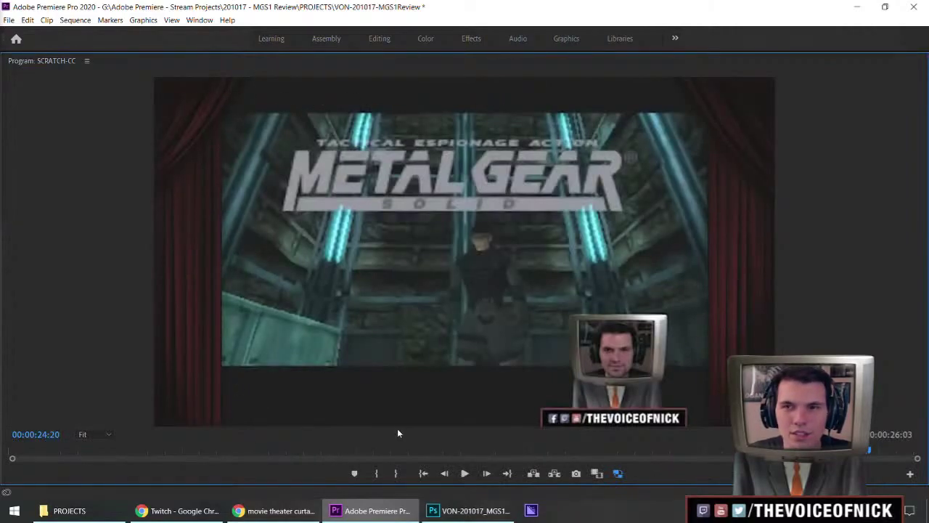
key(grave)
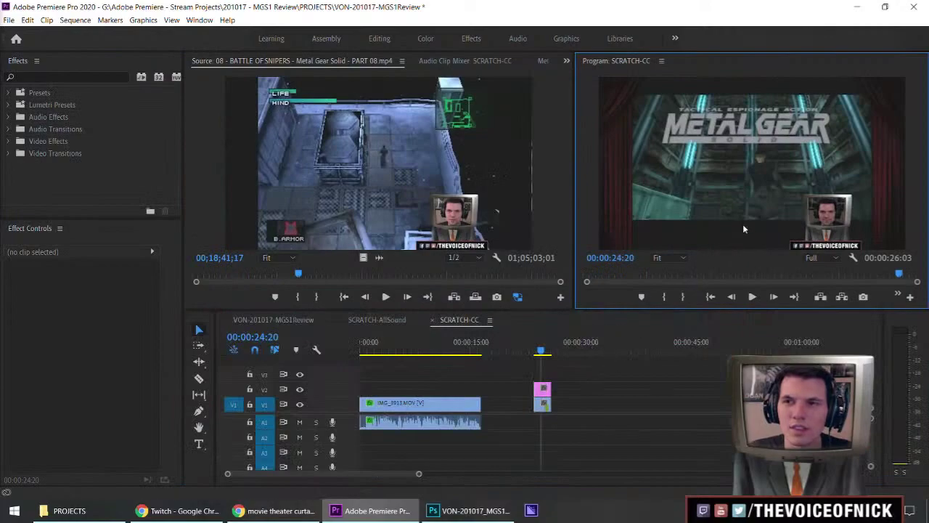
key(space)
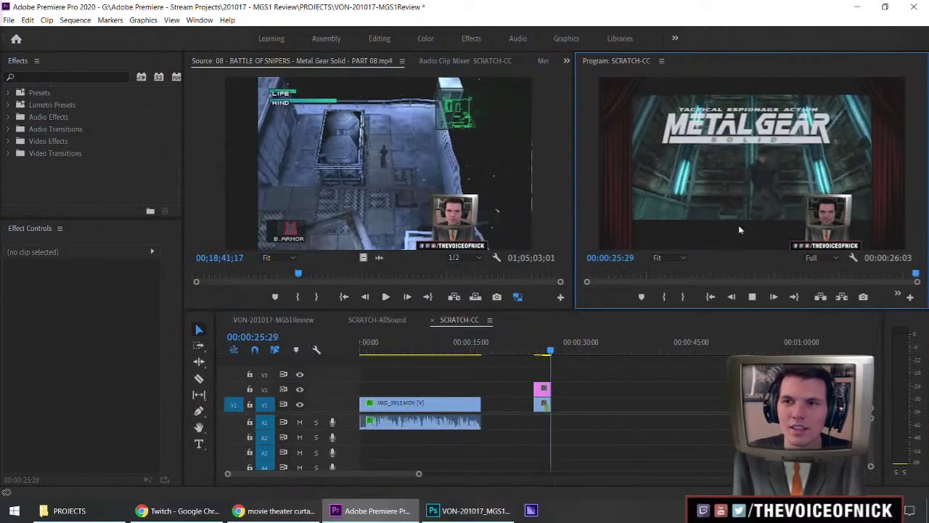
- Add a red sequence marker at 00:00:24:18 named "Fix curtain drop shadow, extend curtain on left side to cover game a bit"
click(541, 352)
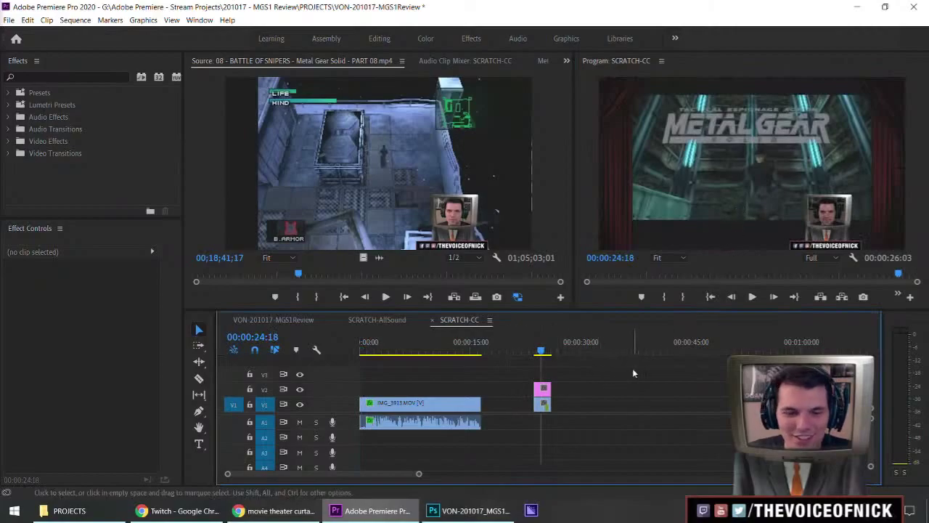
key(m)
key(m)
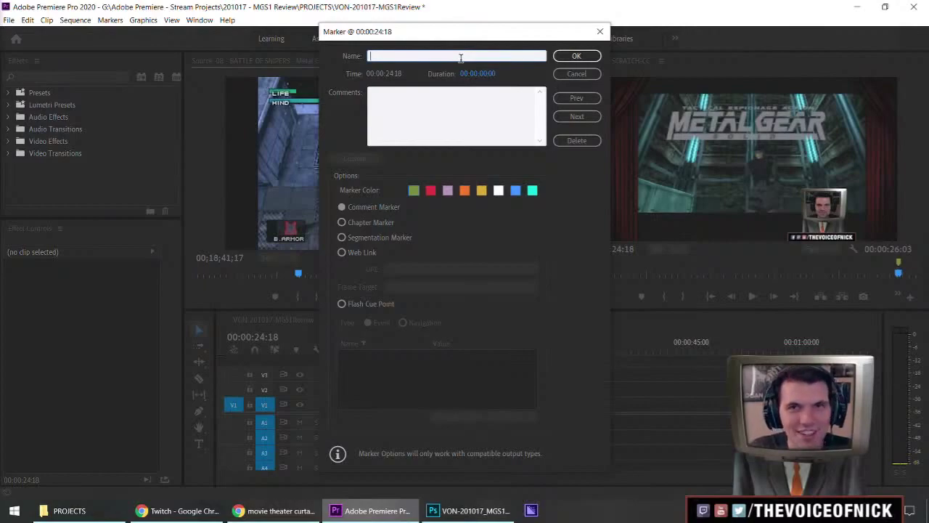
text(Fix curtain drop shadow, extend curtain on left side to c)
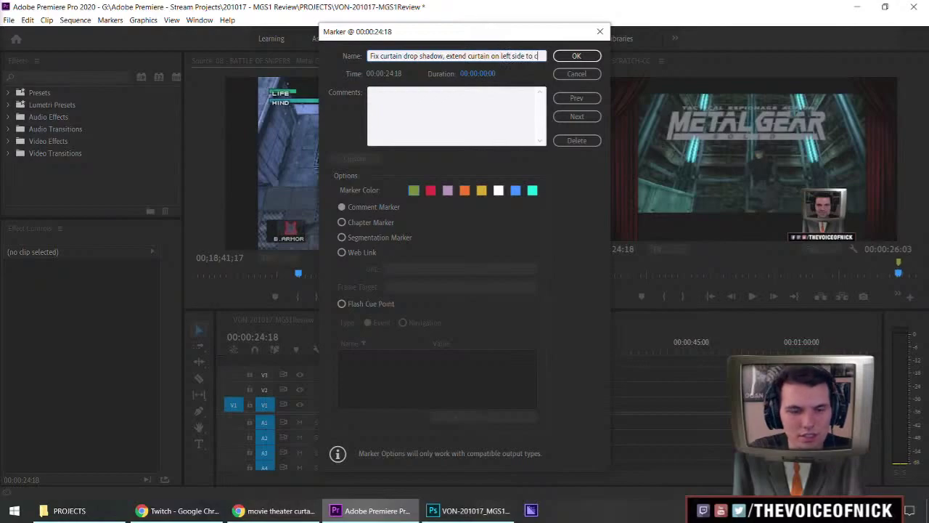
text(over game a bit)
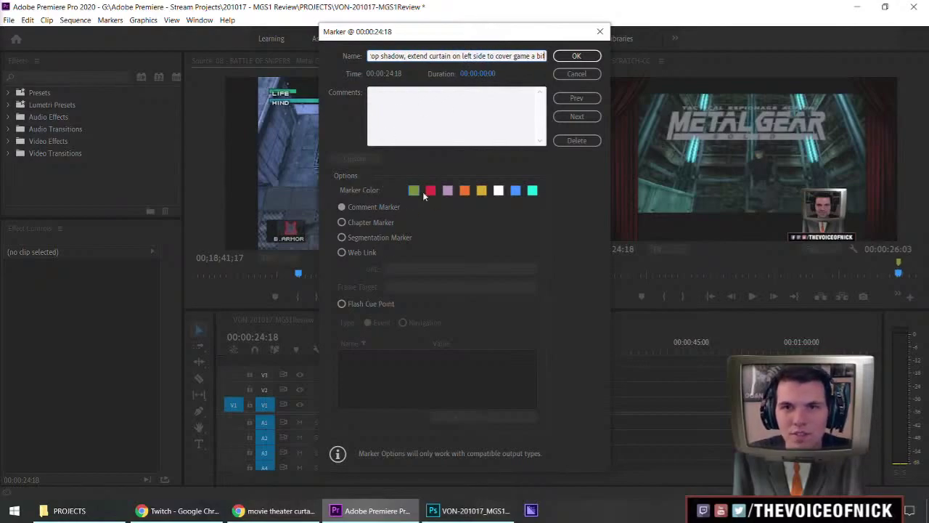
click(579, 58)
- Check the marked curtain frame in the enlarged preview, save the project and fit the whole sequence in the timeline
key(grave)
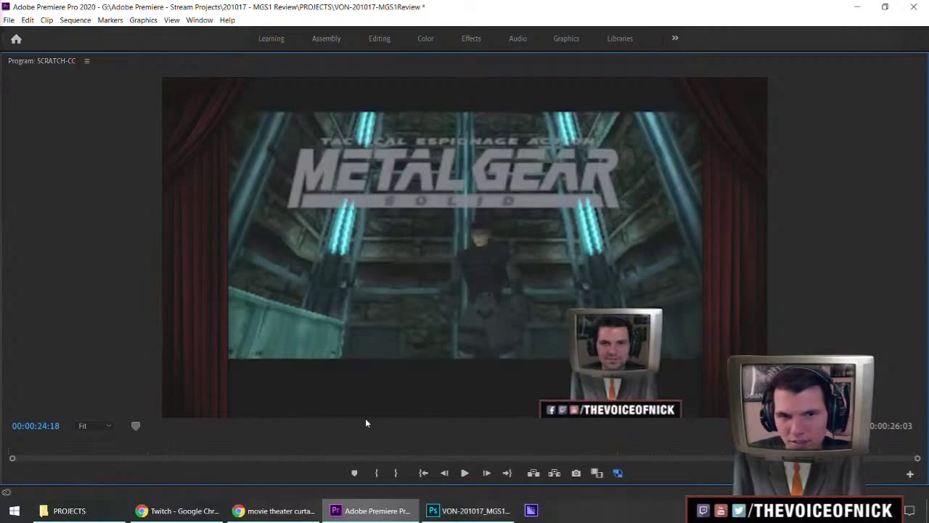
key(grave)
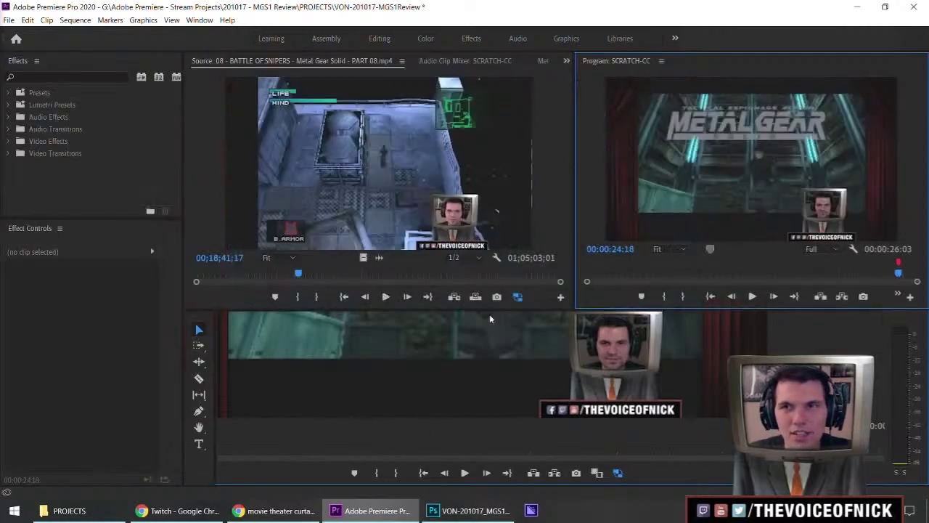
key(ctrl+s)
key(backslash)
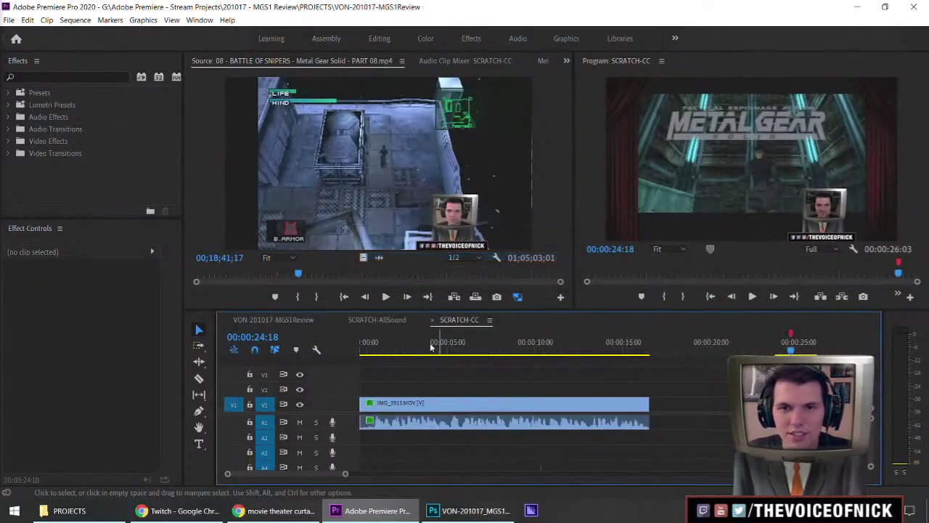